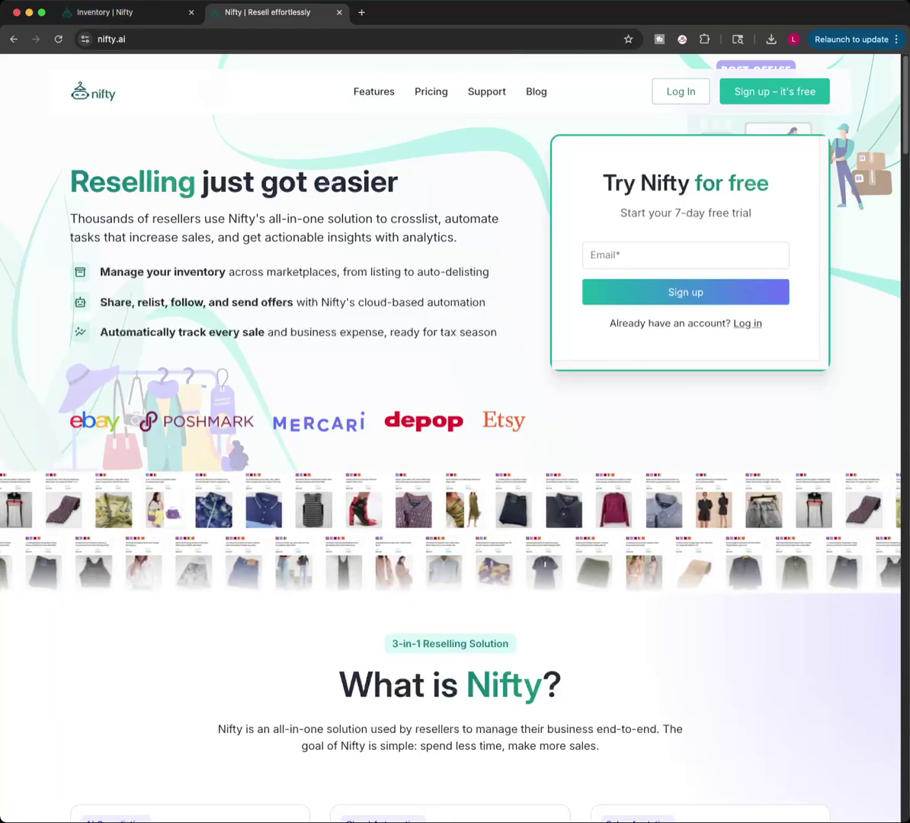
Open the AI bulk listing generator from the inventory page
{"action": "left_click", "coordinate": [125, 13]}
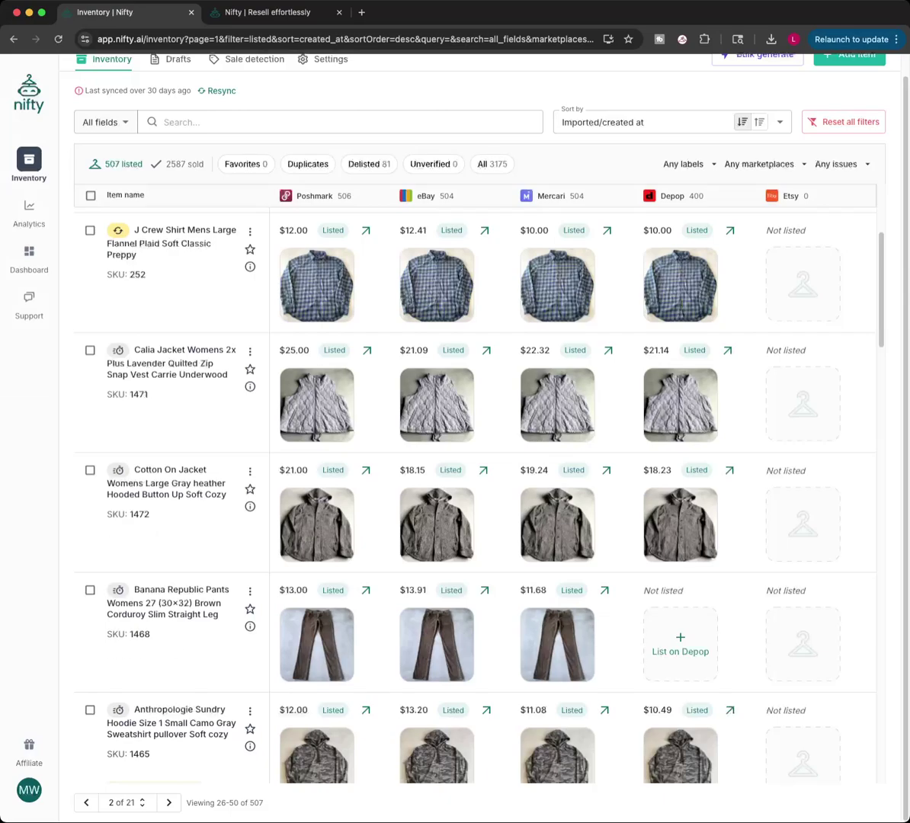
{"action": "scroll", "coordinate": [473, 496], "scroll_direction": "up", "scroll_amount": 3}
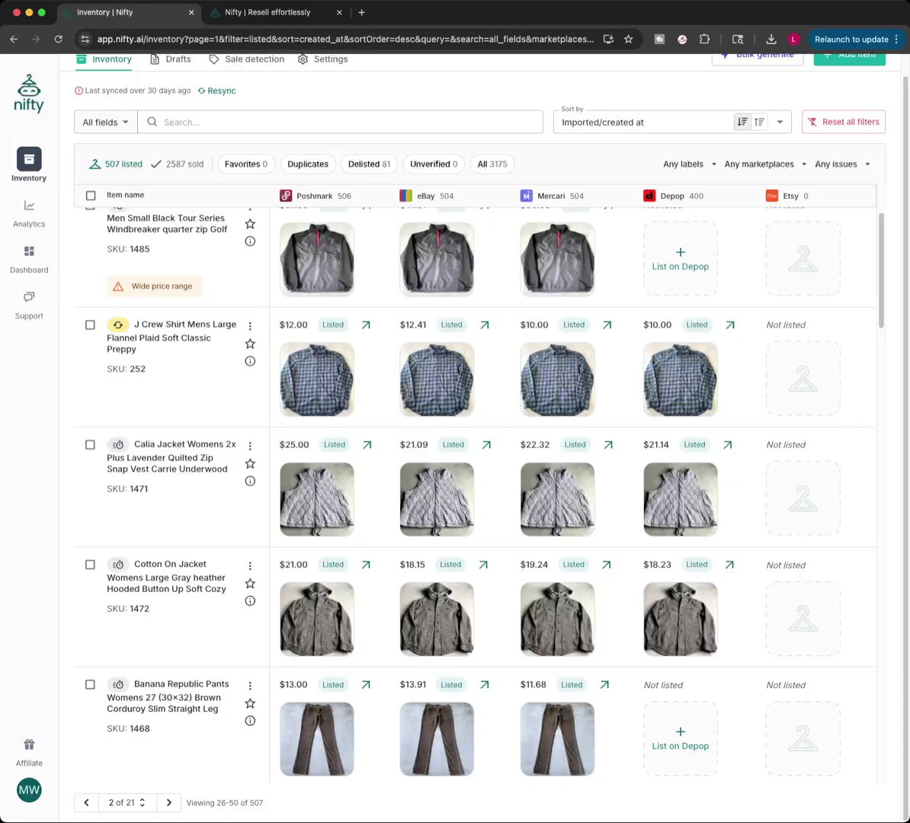
{"action": "scroll", "coordinate": [475, 494], "scroll_direction": "up", "scroll_amount": 1}
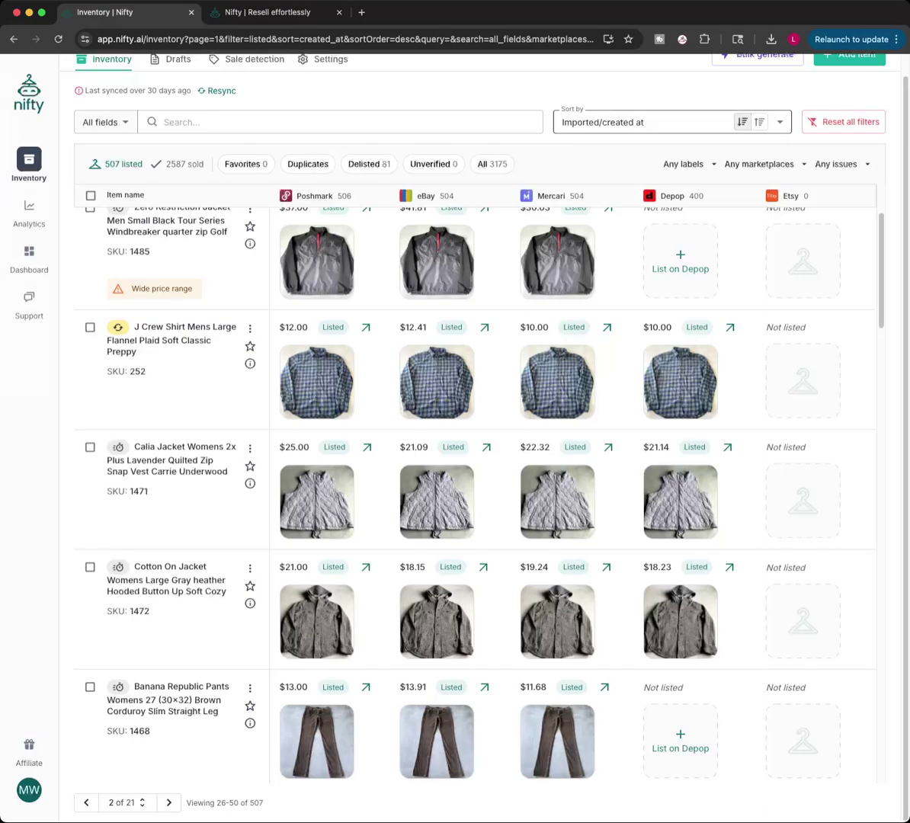
{"action": "scroll", "coordinate": [484, 438], "scroll_direction": "up", "scroll_amount": 1}
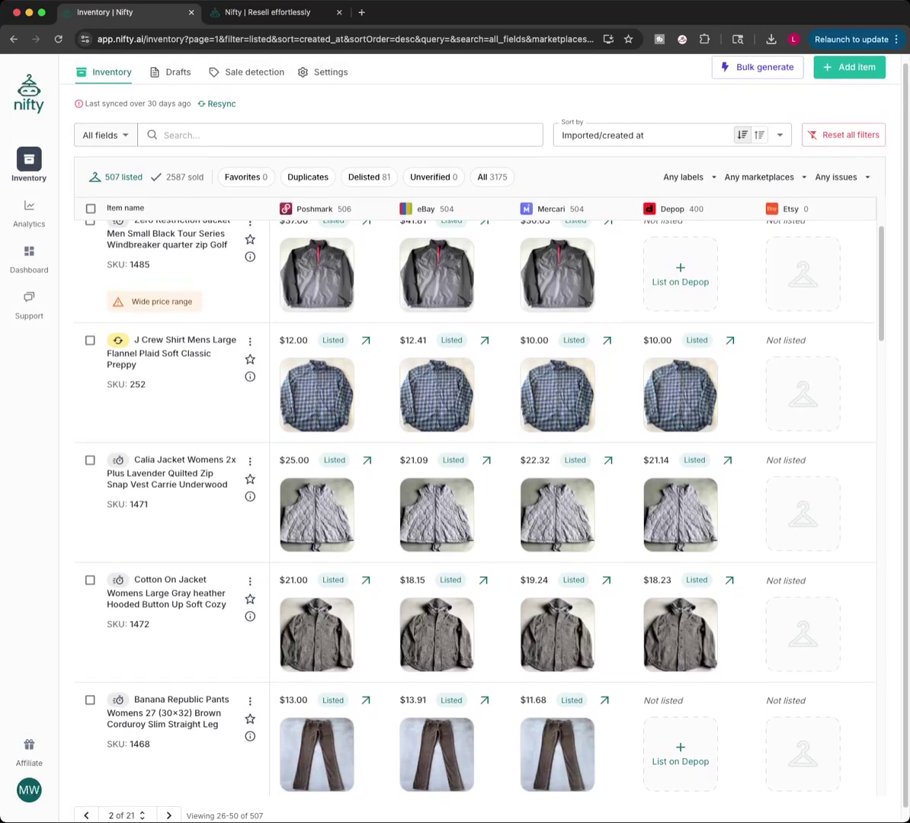
{"action": "scroll", "coordinate": [473, 427], "scroll_direction": "up", "scroll_amount": 1}
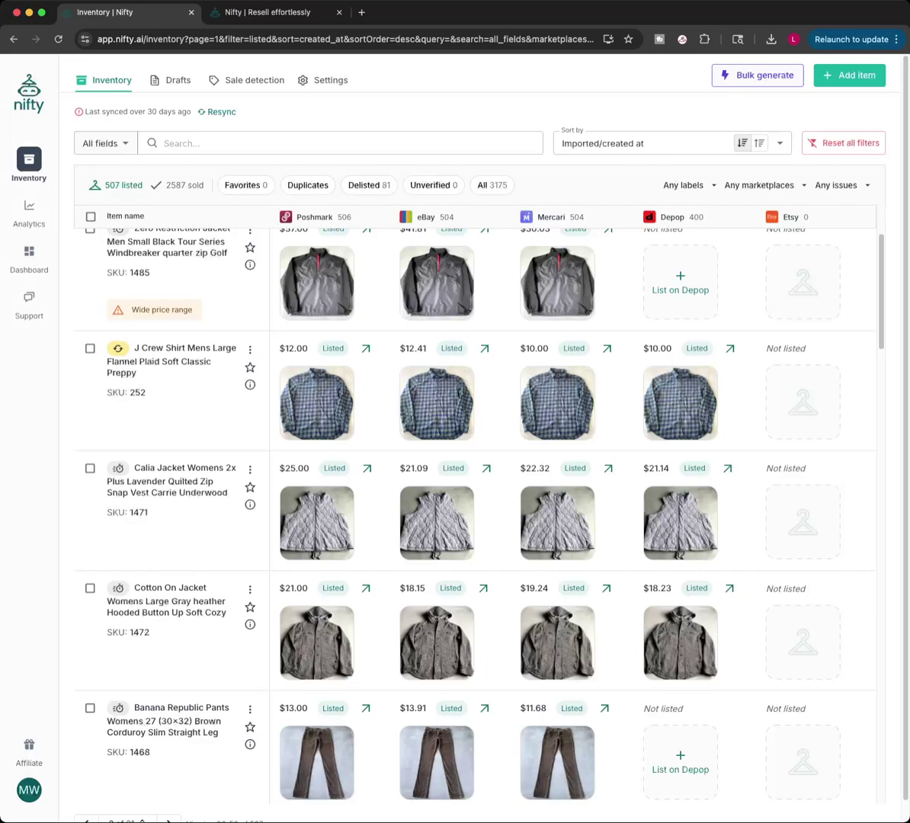
{"action": "left_click", "coordinate": [733, 74]}
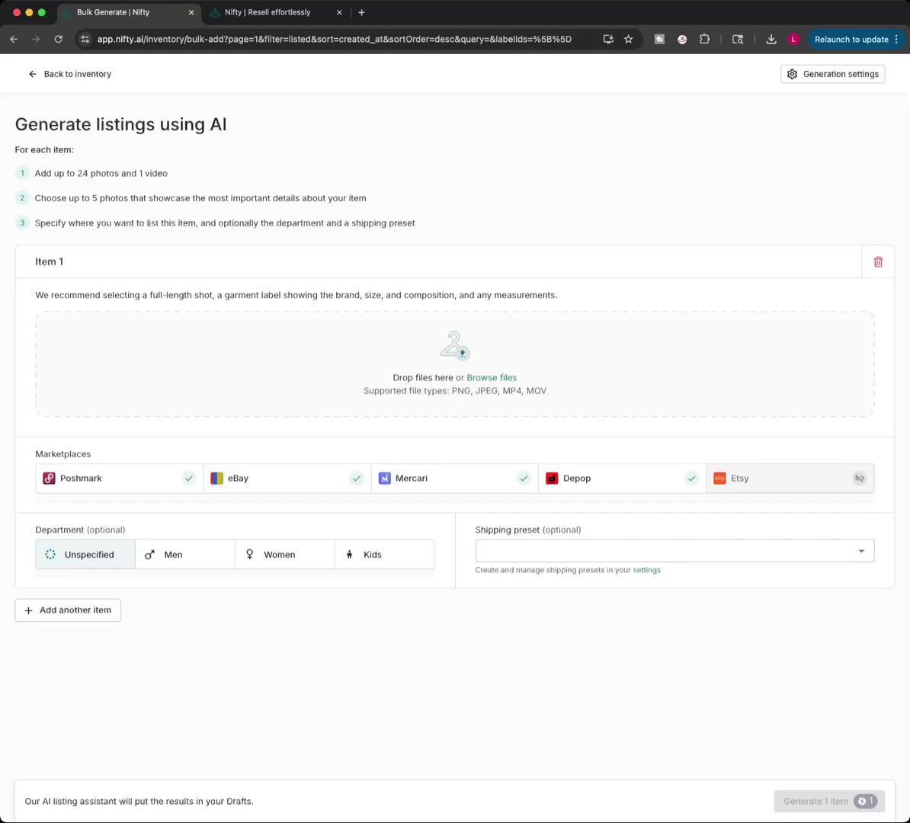
Add the blue jacket's photos to Item 1 and order them full front, upper front, back, brand label, care label, underarm detail, measurements, lower front
{"action": "key", "text": "super+Tab"}
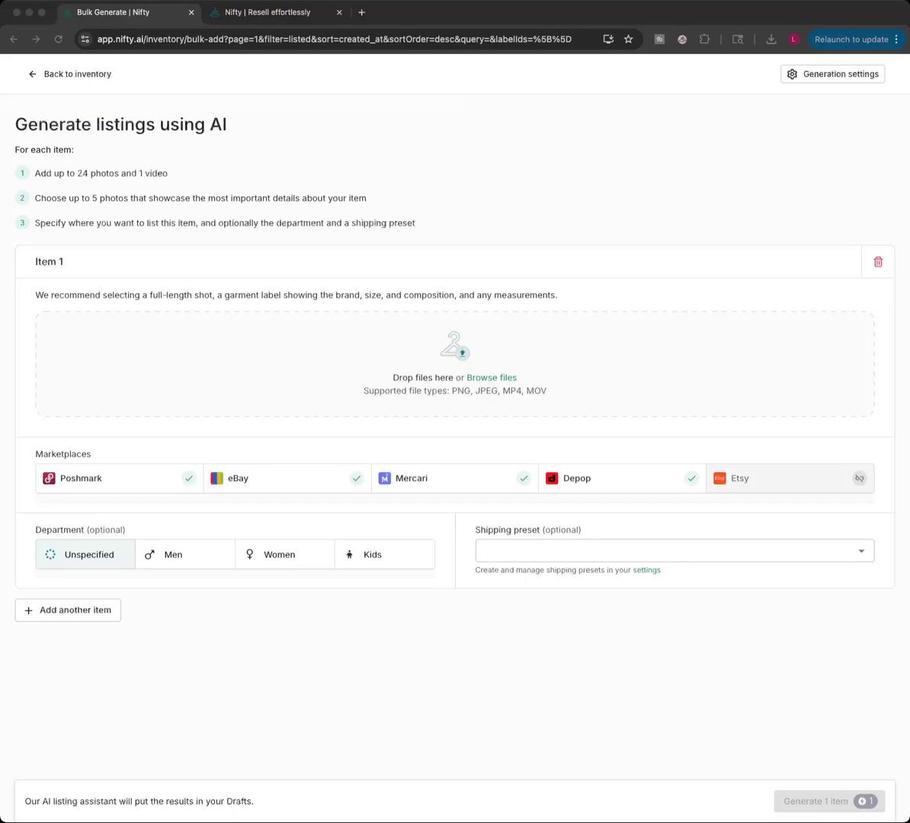
{"action": "key", "text": "Return"}
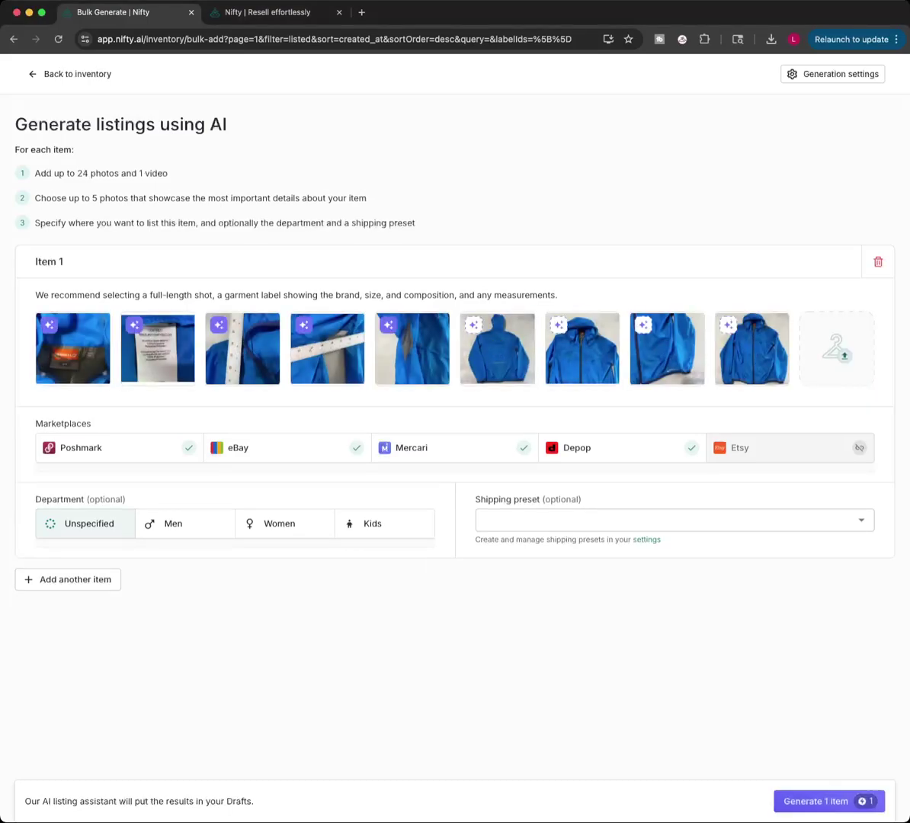
{"action": "left_click_drag", "start_coordinate": [751, 346], "coordinate": [72, 348]}
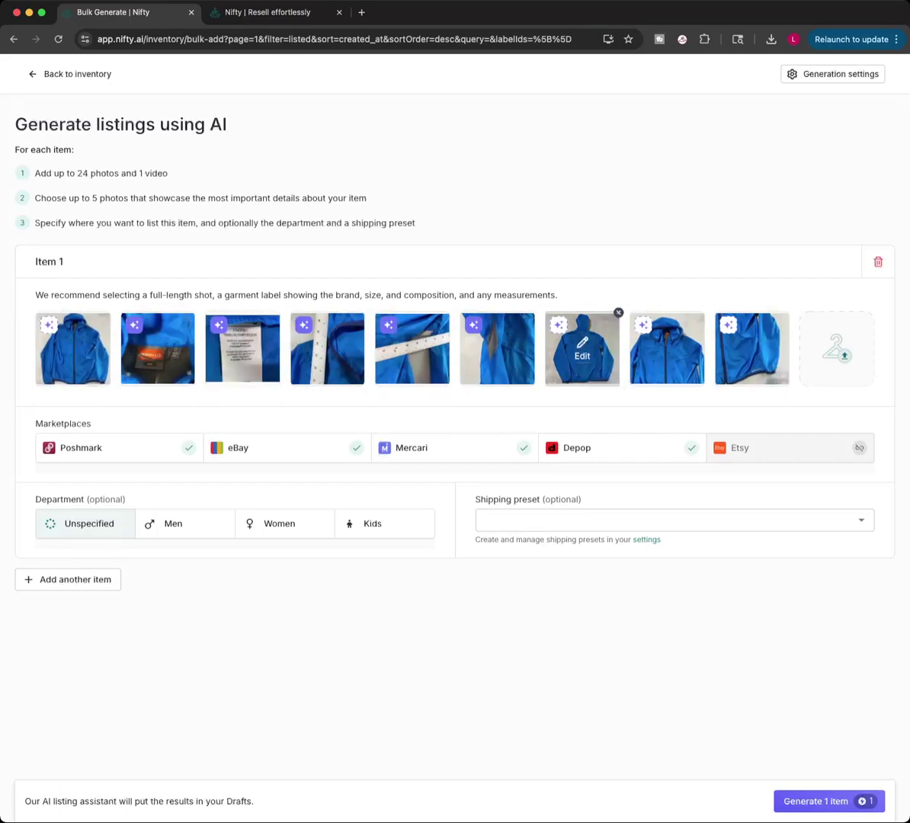
{"action": "left_click_drag", "start_coordinate": [582, 348], "coordinate": [158, 348]}
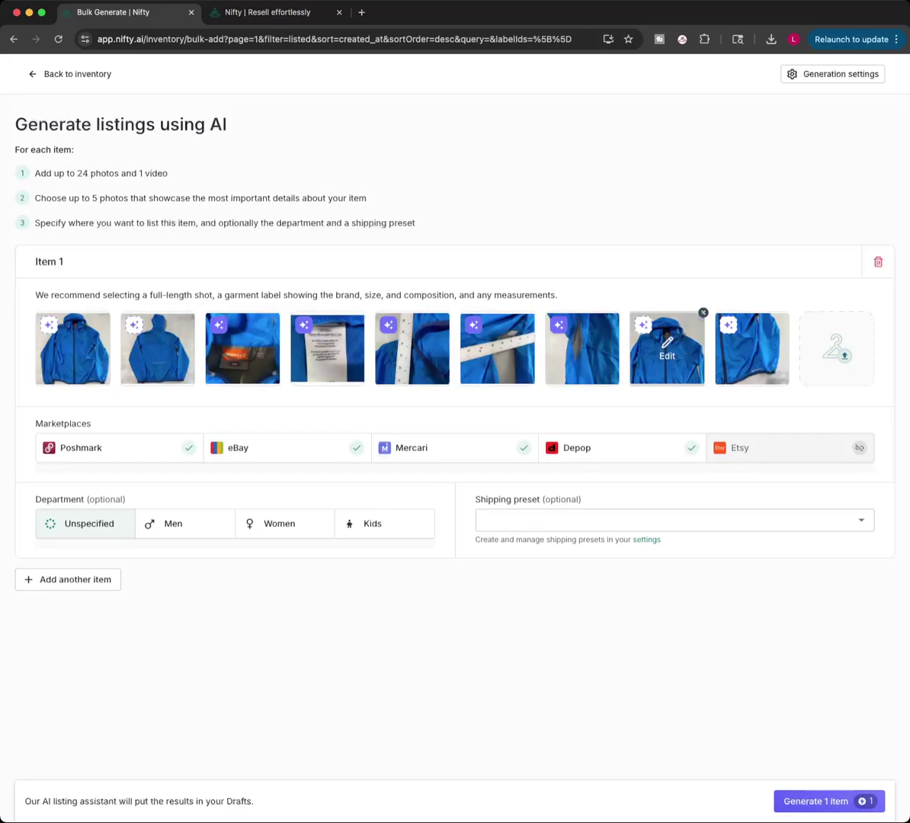
{"action": "left_click_drag", "start_coordinate": [667, 345], "coordinate": [157, 344]}
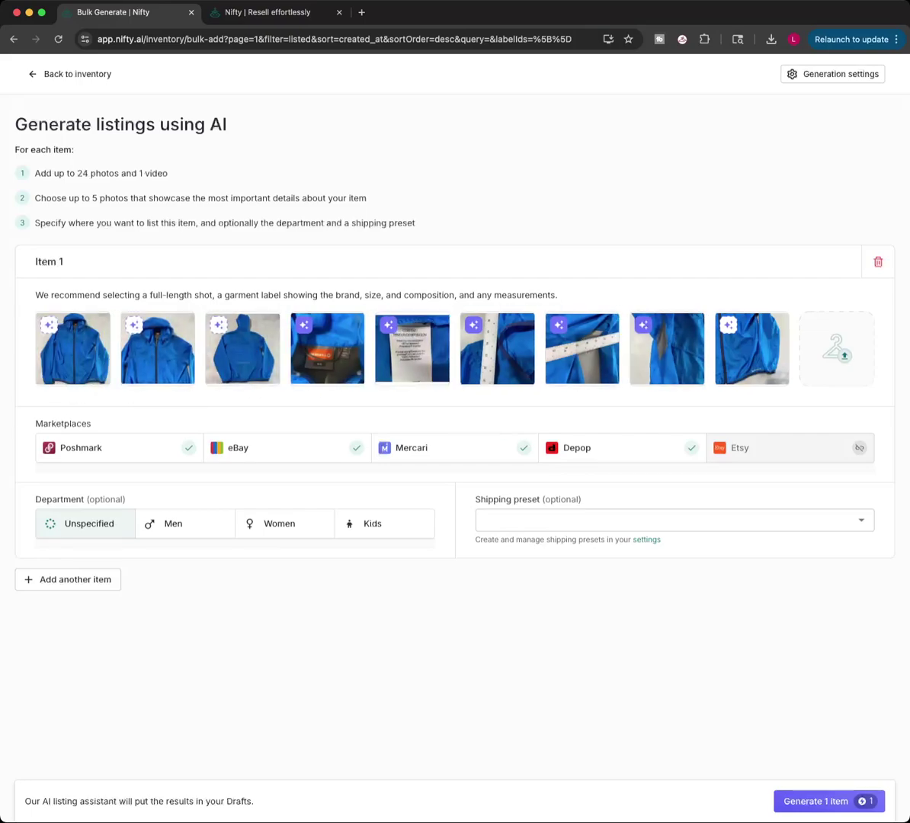
{"action": "left_click_drag", "start_coordinate": [667, 347], "coordinate": [497, 347]}
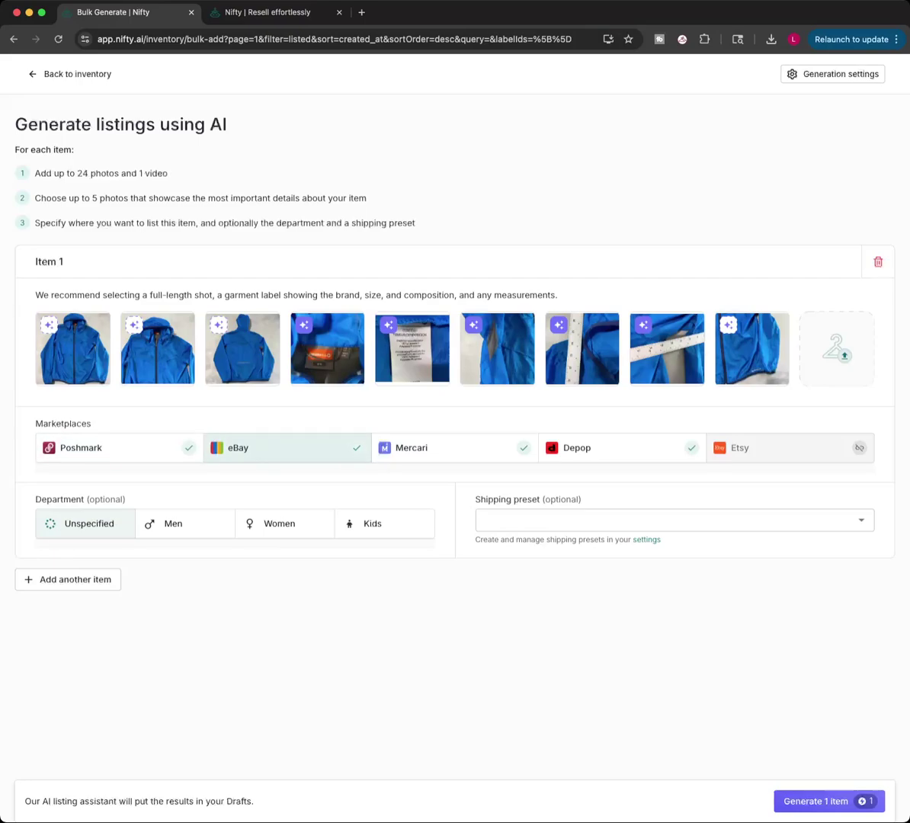
Exclude Poshmark from Item 1's marketplaces and set its department to Women
{"action": "left_click", "coordinate": [153, 448]}
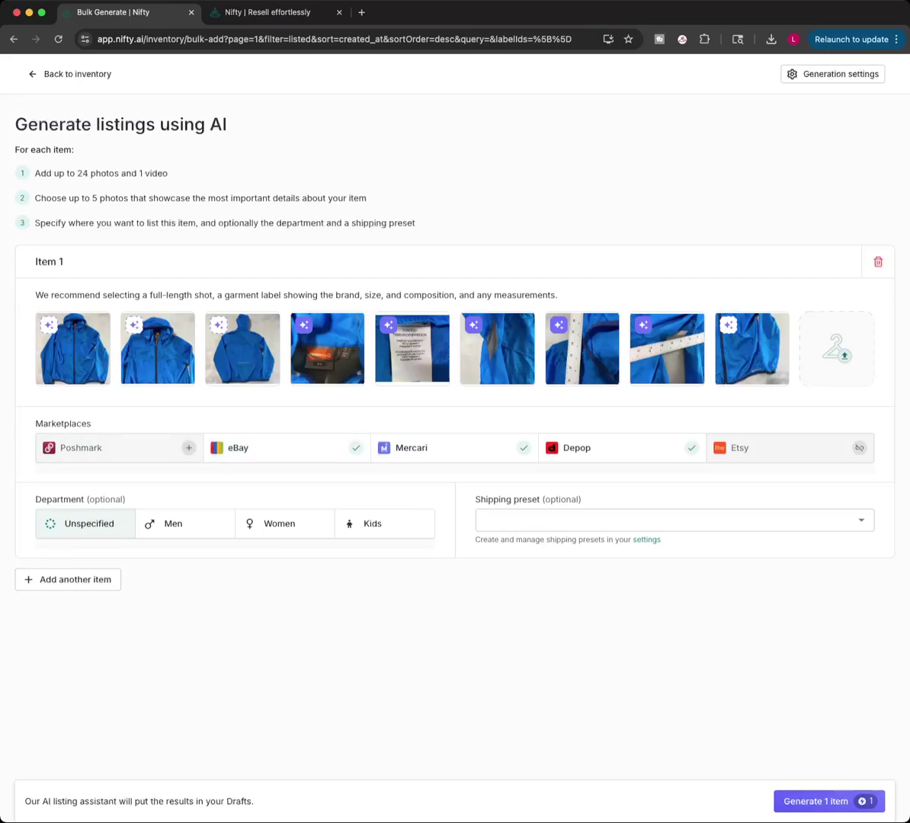
{"action": "left_click", "coordinate": [145, 448]}
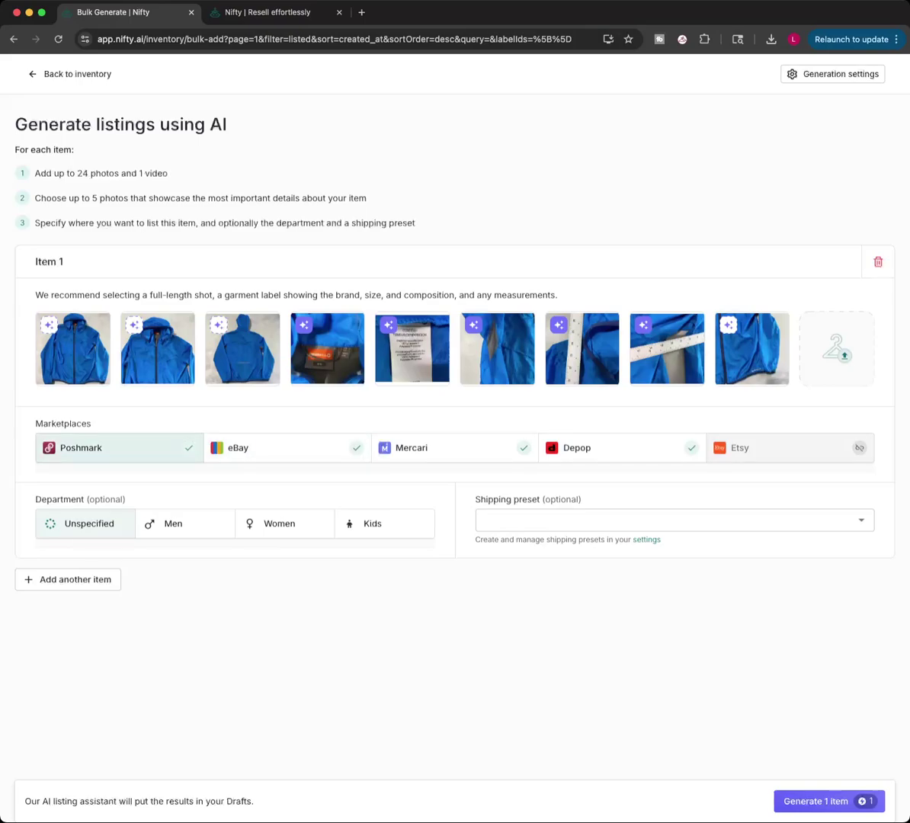
{"action": "left_click", "coordinate": [185, 448]}
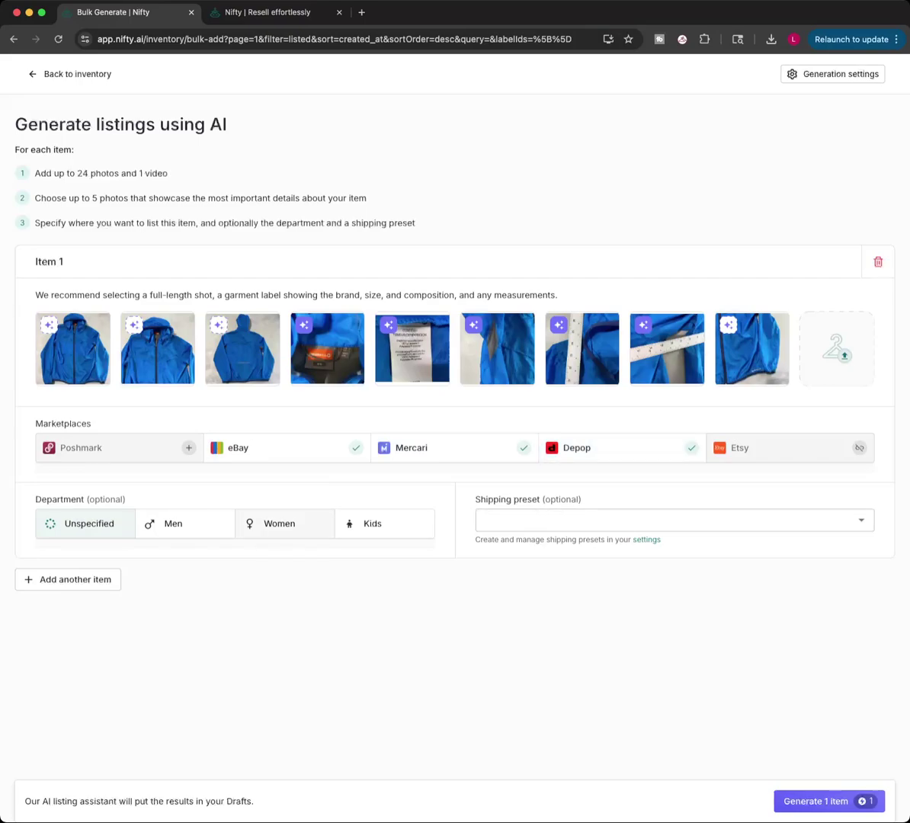
{"action": "left_click", "coordinate": [279, 524]}
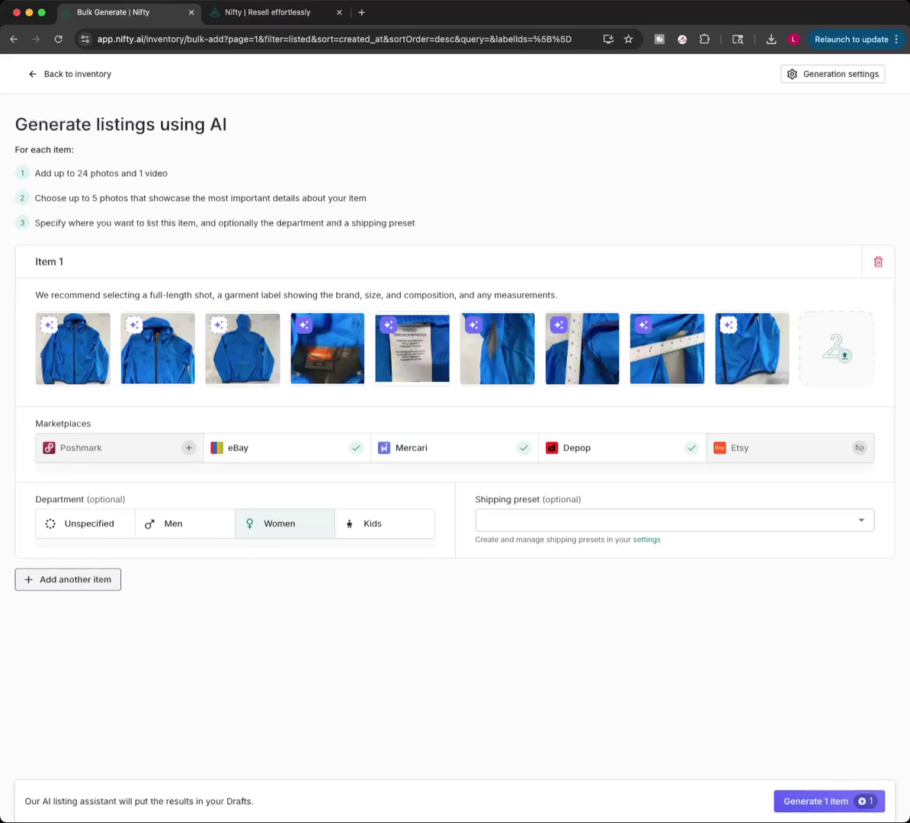
Add a second item to the batch and upload the burgundy hoodie's photos to it
{"action": "left_click", "coordinate": [68, 579]}
{"action": "scroll", "coordinate": [450, 426], "scroll_direction": "down", "scroll_amount": 4}
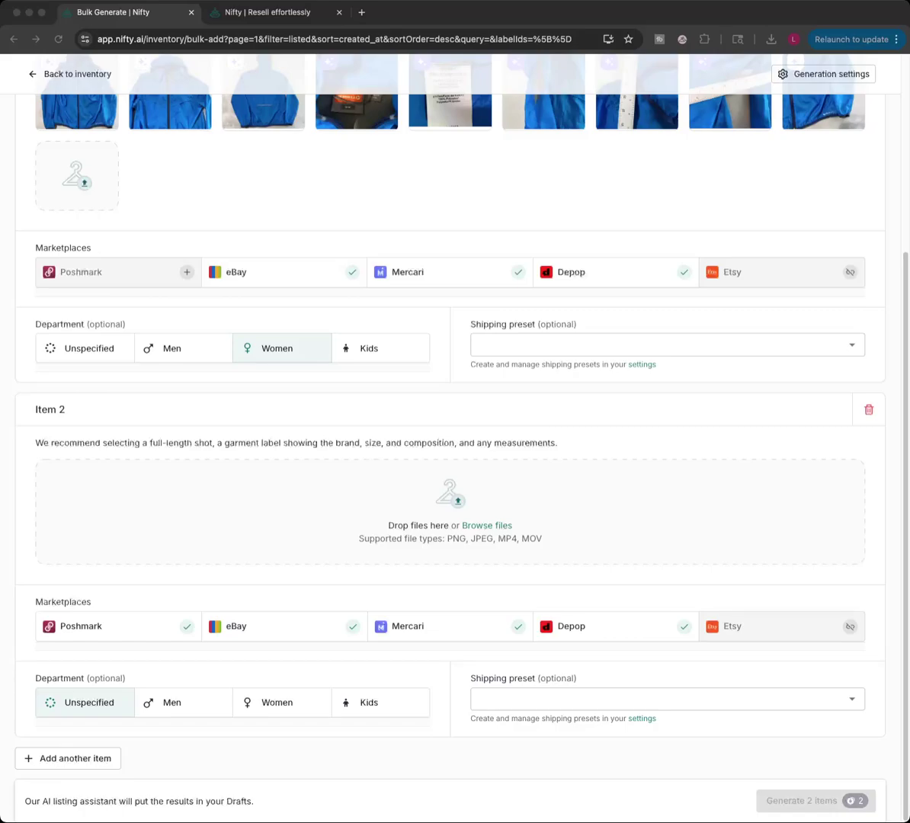
{"action": "key", "text": "Return"}
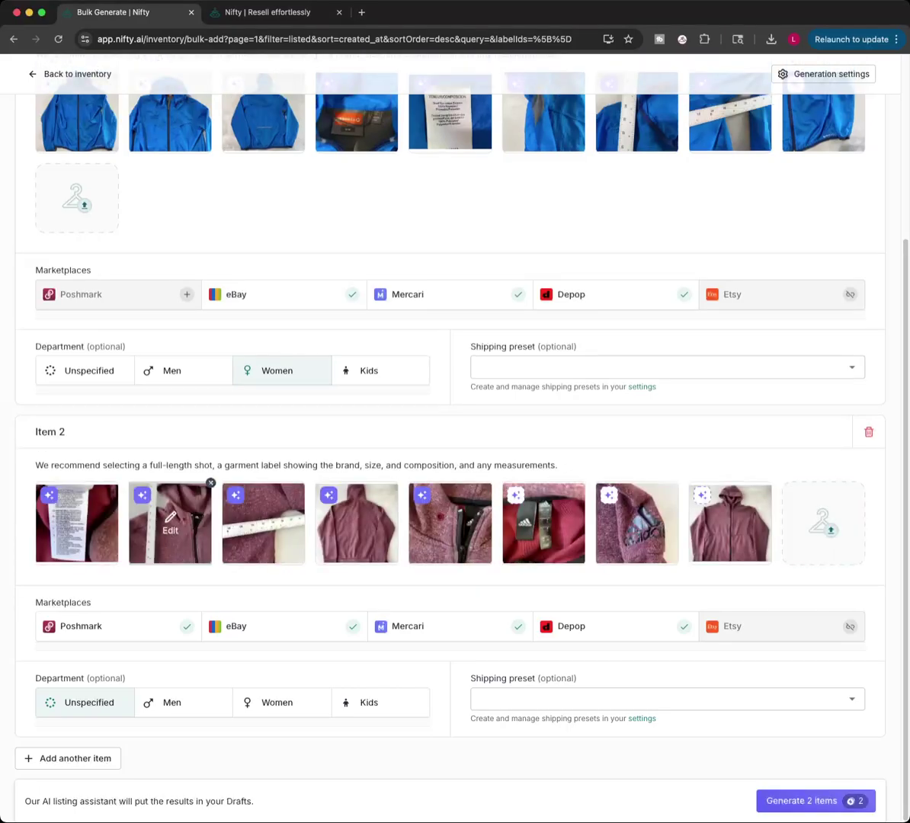
Reorder Item 2's photos so the full front, brand label, back and sleeve logo shots come first
{"action": "left_click_drag", "start_coordinate": [729, 523], "coordinate": [73, 523]}
{"action": "left_click_drag", "start_coordinate": [636, 523], "coordinate": [170, 520]}
{"action": "left_click_drag", "start_coordinate": [544, 523], "coordinate": [263, 523]}
{"action": "left_click_drag", "start_coordinate": [730, 522], "coordinate": [357, 522]}
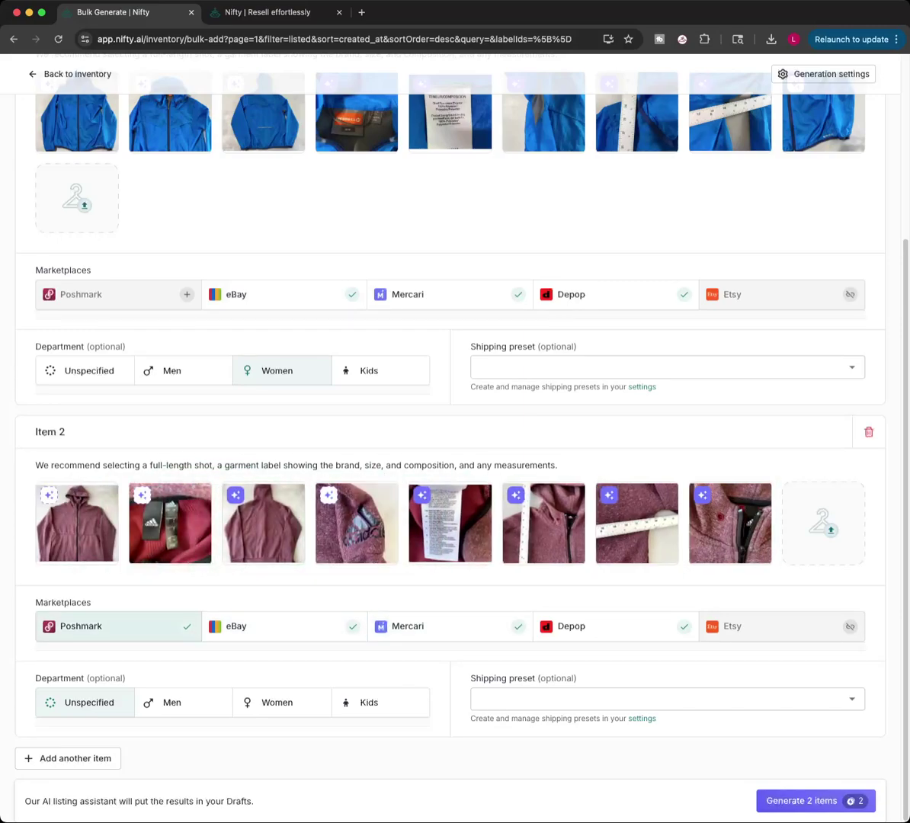
Exclude Poshmark and choose the Men department for Item 2, and generate the listings for both items
{"action": "left_click", "coordinate": [114, 625]}
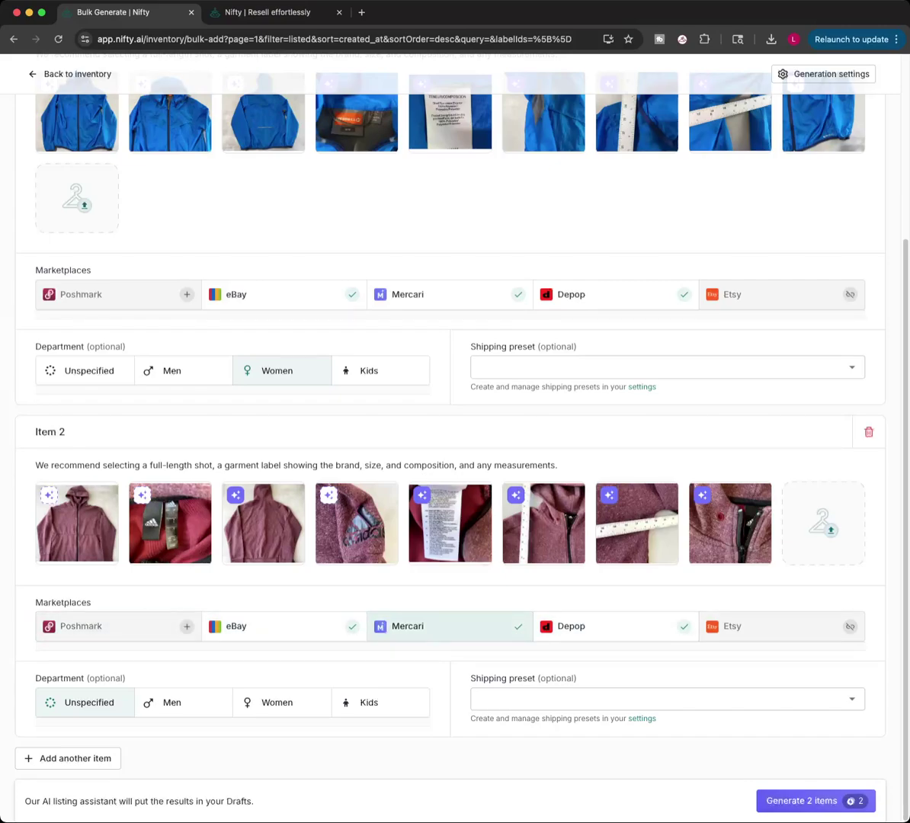
{"action": "left_click", "coordinate": [175, 702]}
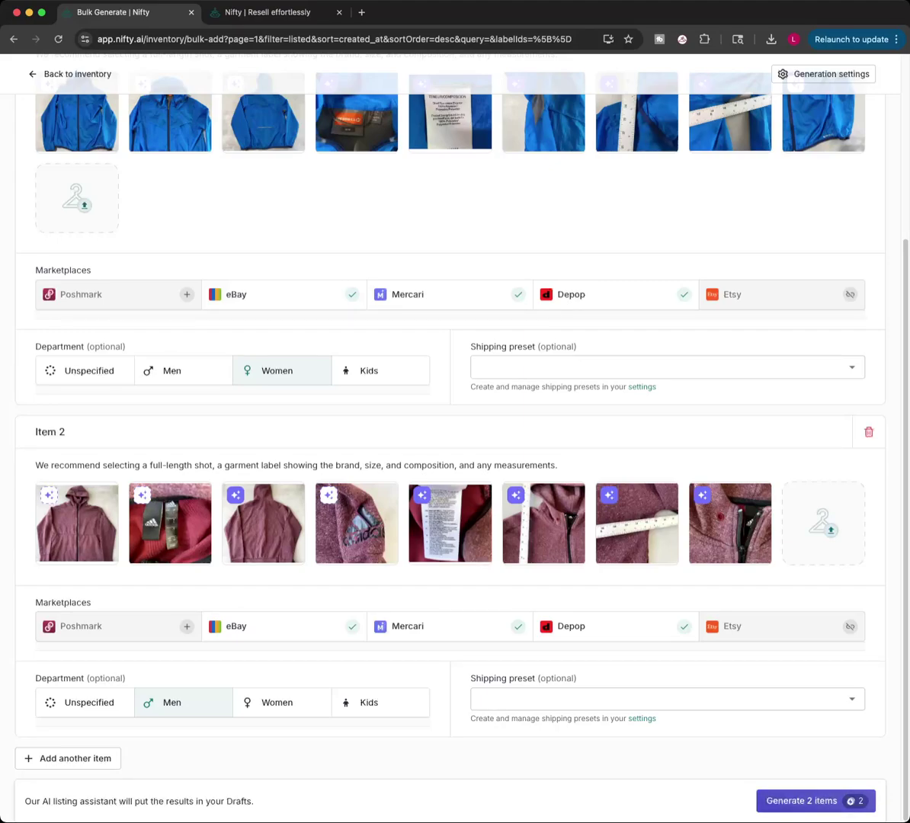
{"action": "left_click", "coordinate": [815, 800]}
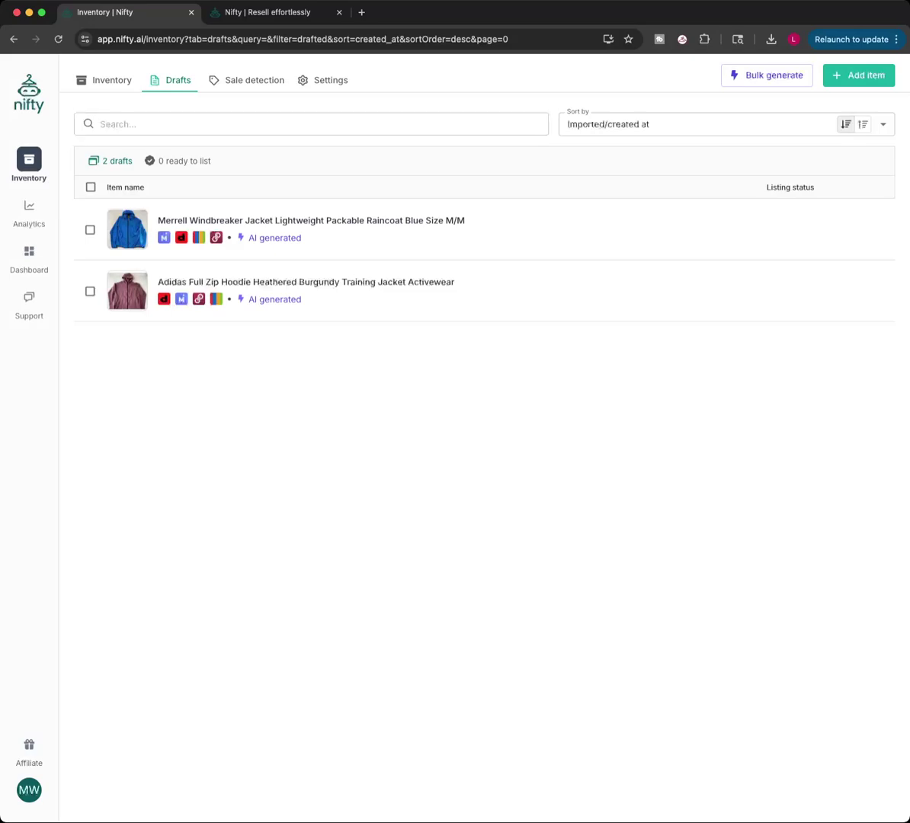
{"action": "left_click", "coordinate": [103, 80]}
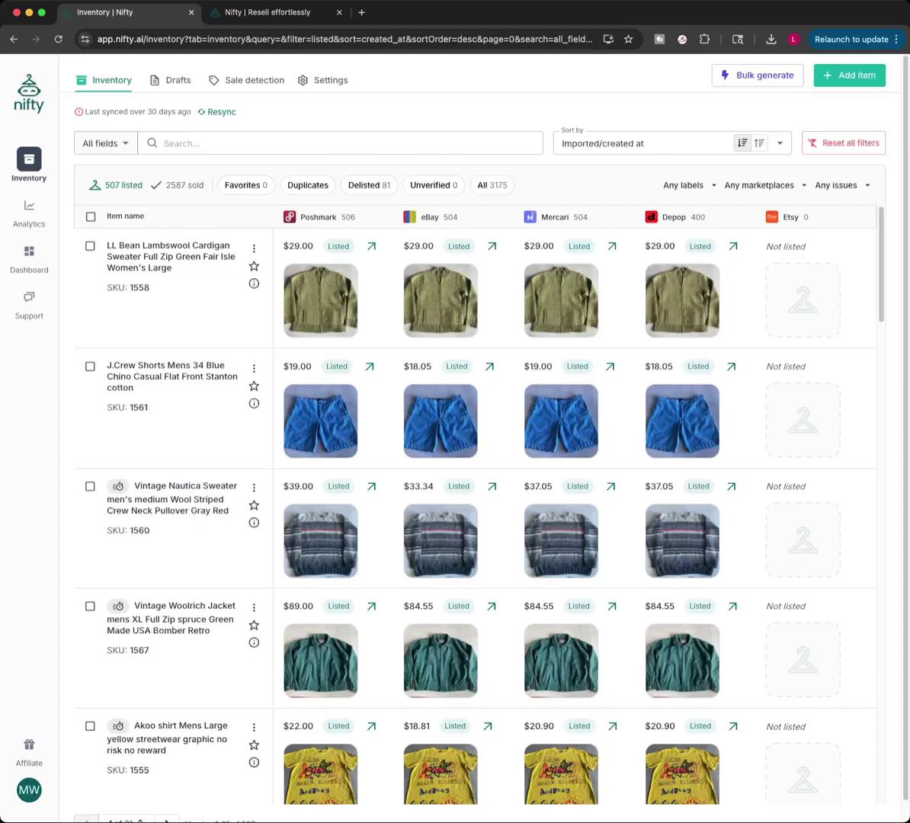
{"action": "left_click", "coordinate": [170, 80]}
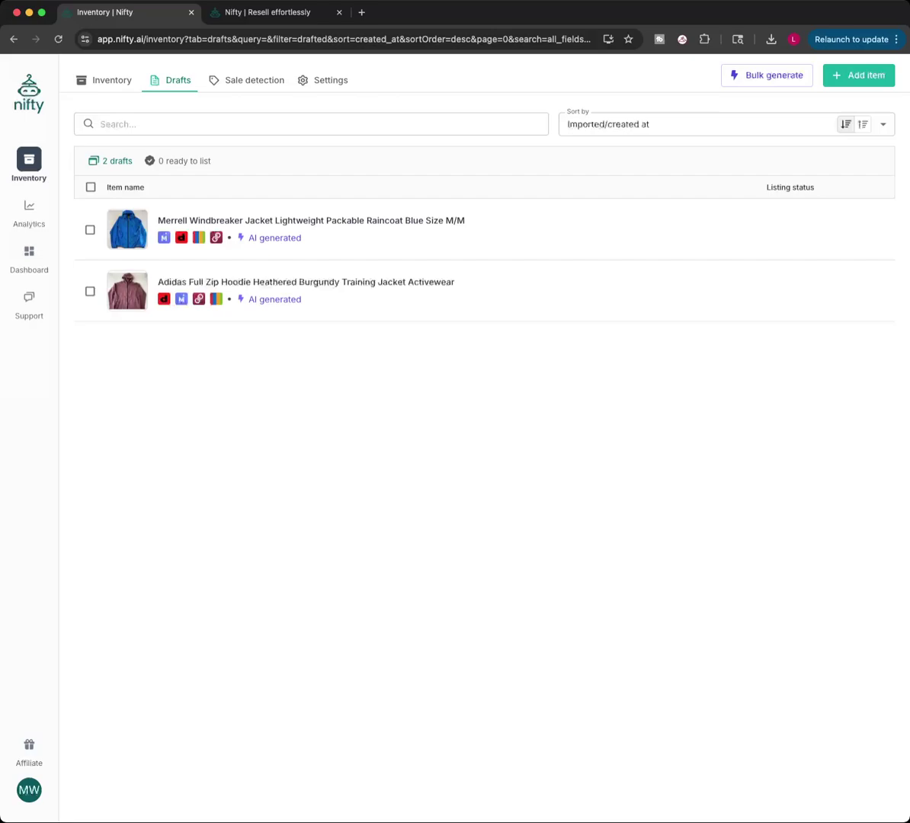
{"action": "left_click", "coordinate": [90, 229]}
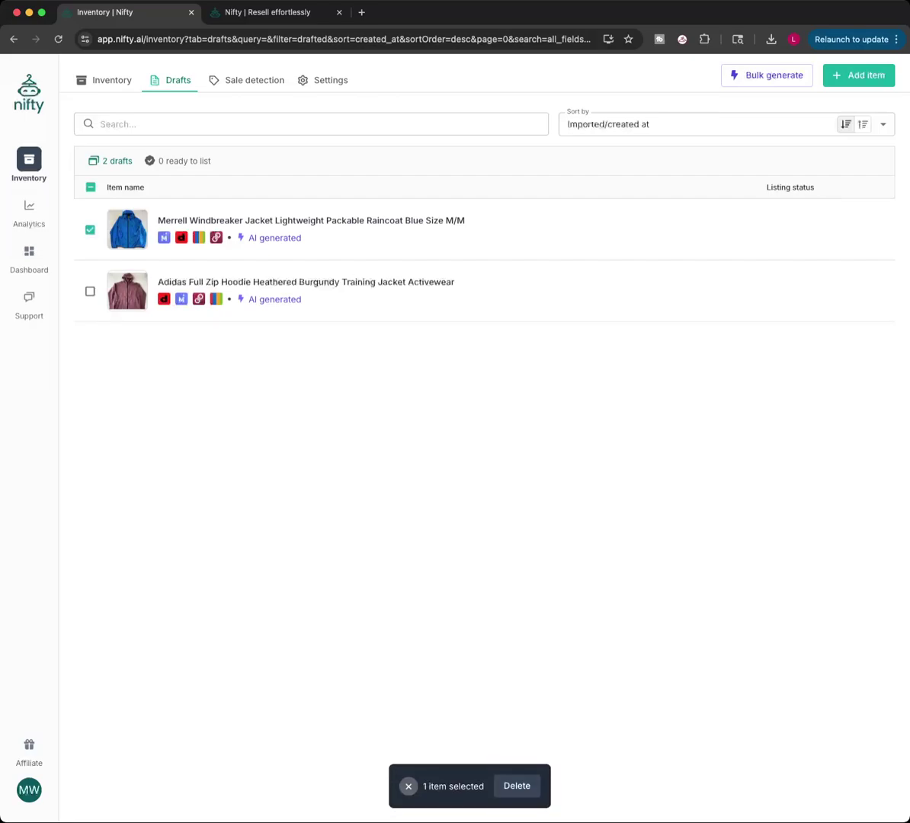
{"action": "left_click", "coordinate": [90, 292]}
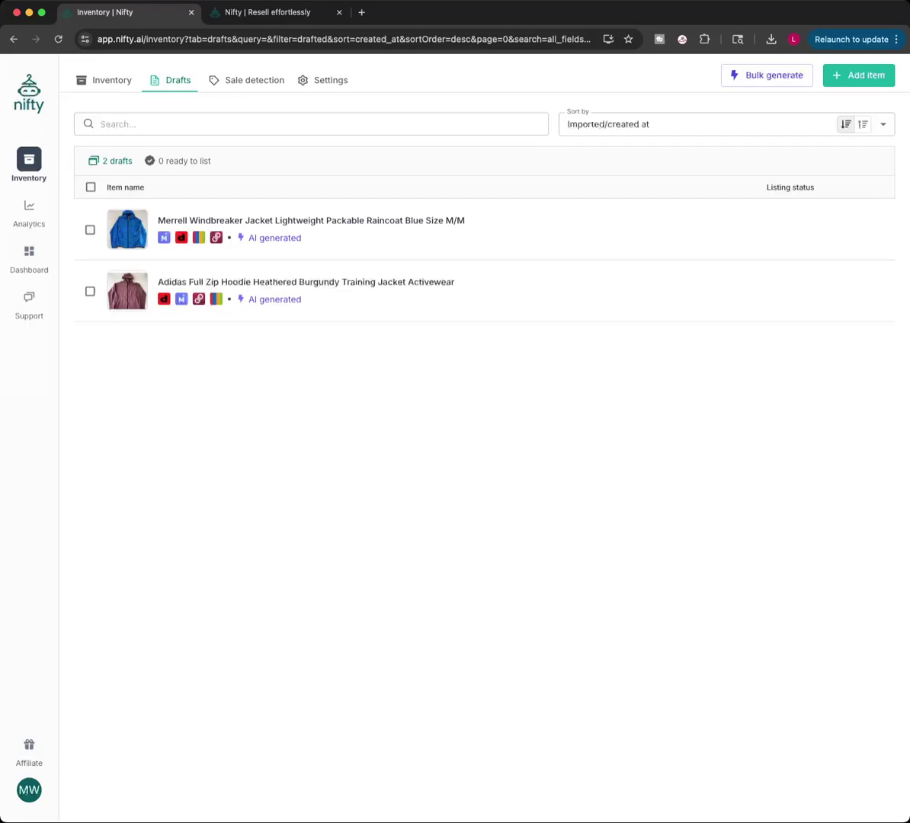
{"action": "left_click", "coordinate": [90, 229]}
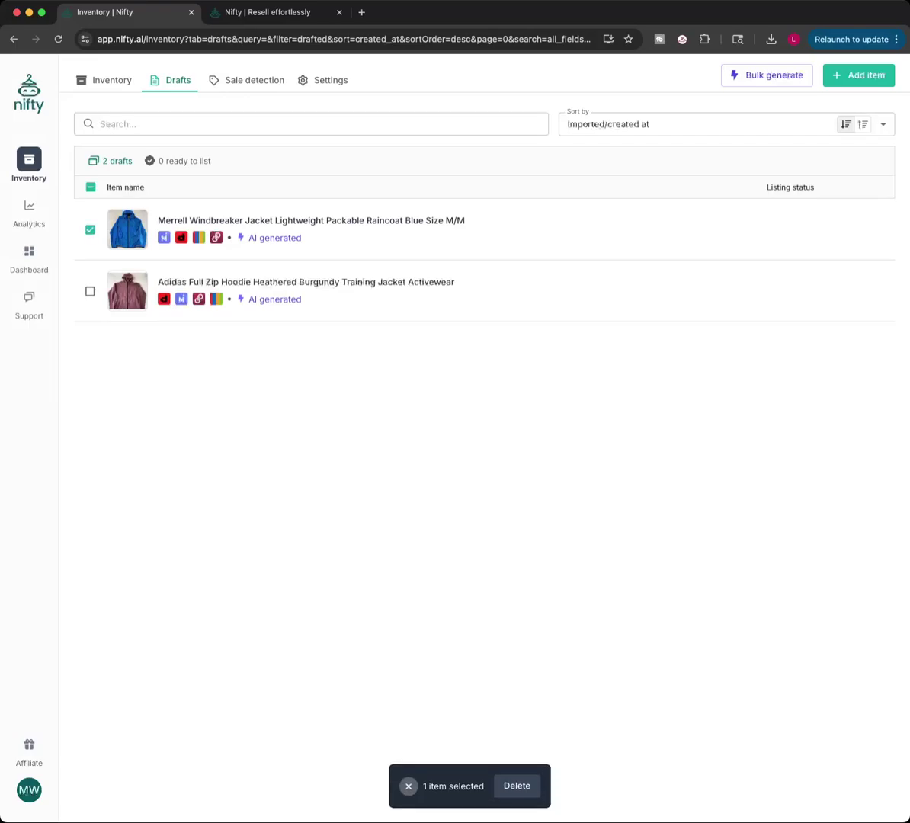
{"action": "left_click", "coordinate": [90, 229]}
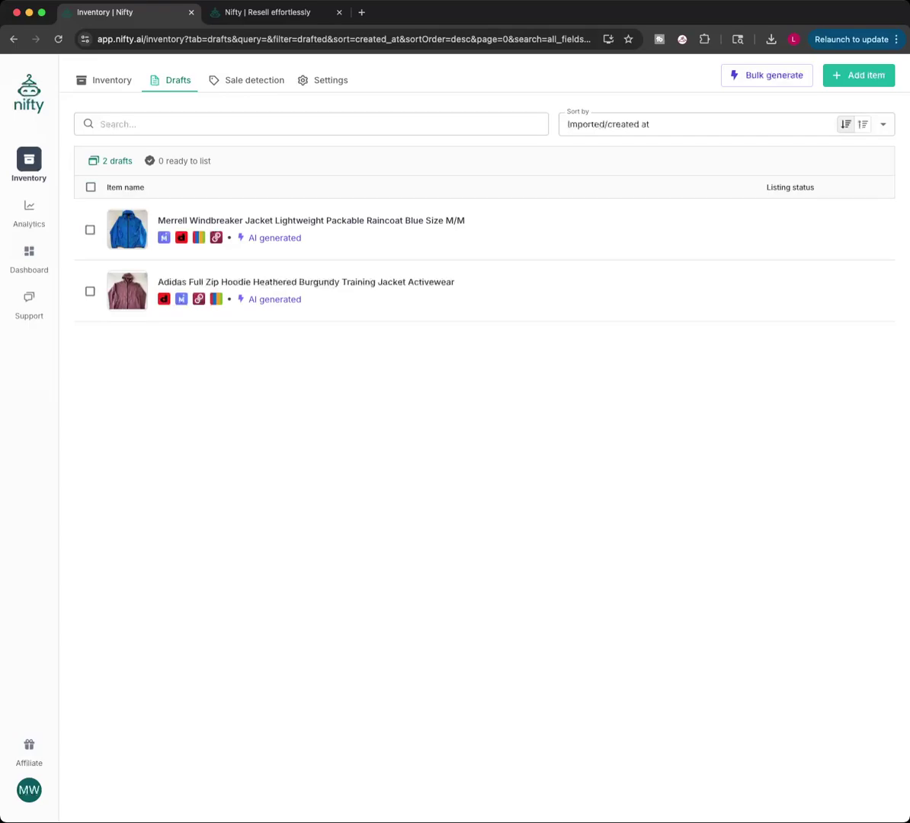
Open the Merrell windbreaker draft and shorten its title to "Merrell Windbreaker Jacket Lightweight Packable Raincoat Blue"
{"action": "left_click", "coordinate": [335, 220]}
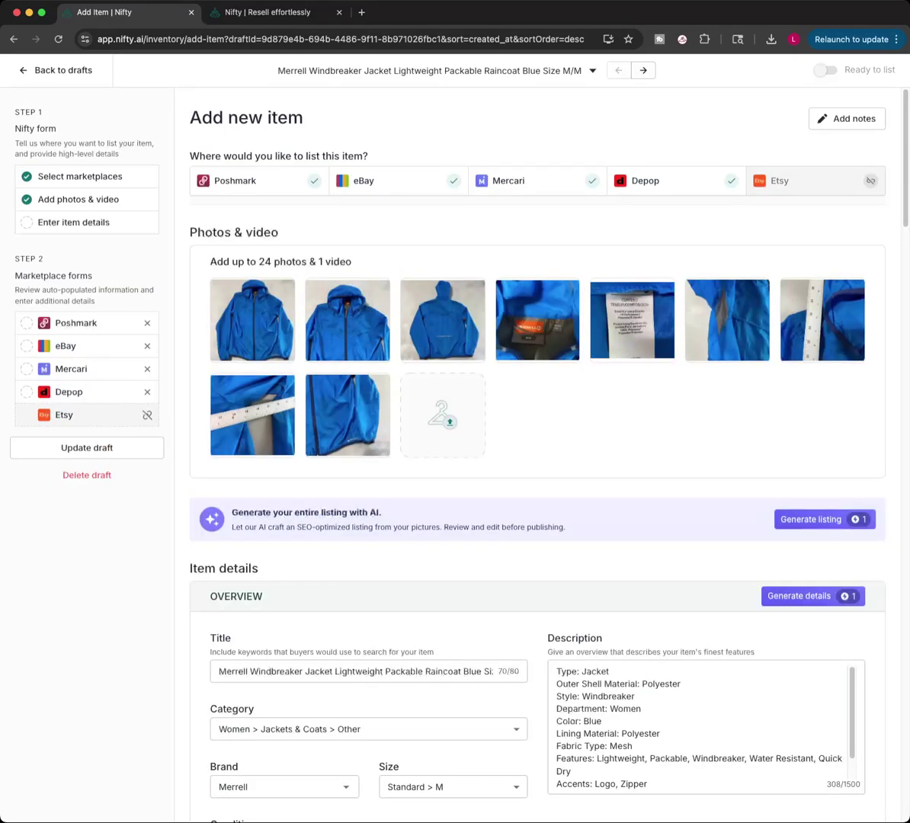
{"action": "scroll", "coordinate": [345, 320], "scroll_direction": "down", "scroll_amount": 5}
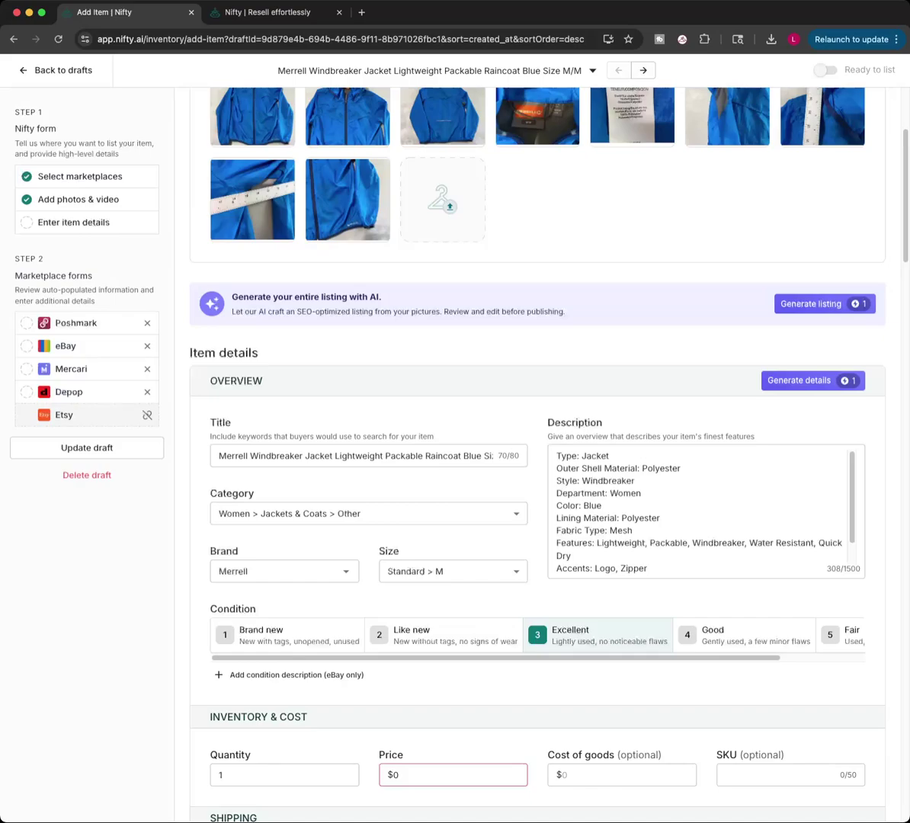
{"action": "left_click", "coordinate": [351, 455]}
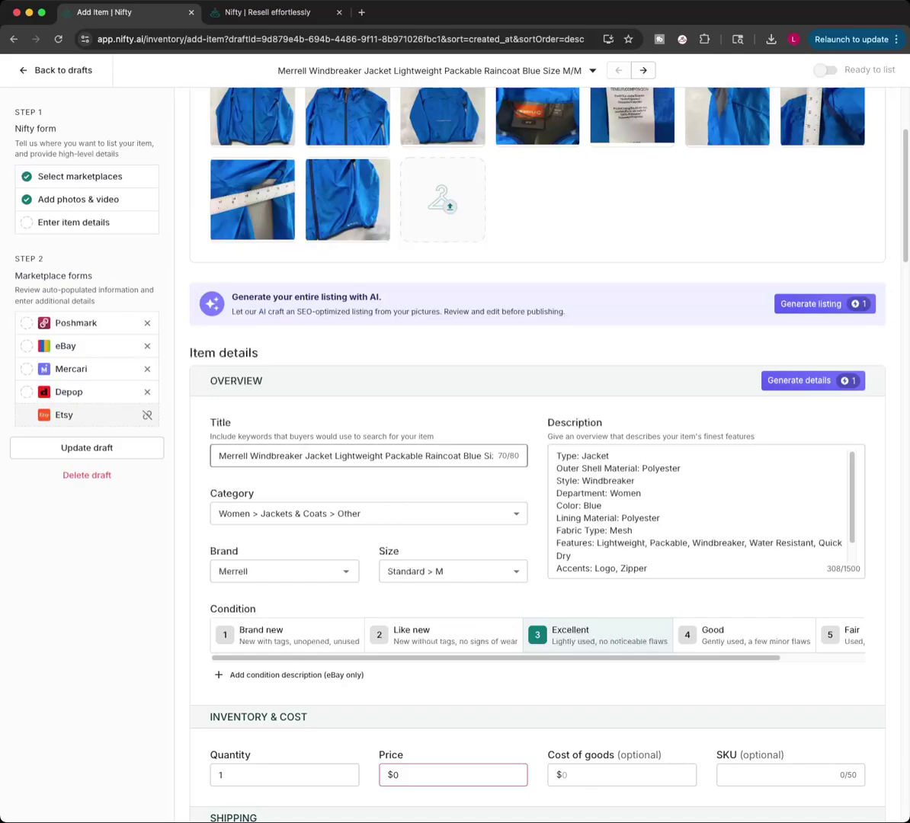
{"action": "left_click", "coordinate": [489, 456]}
{"action": "key", "text": "Right"}
{"action": "key", "text": "Right"}
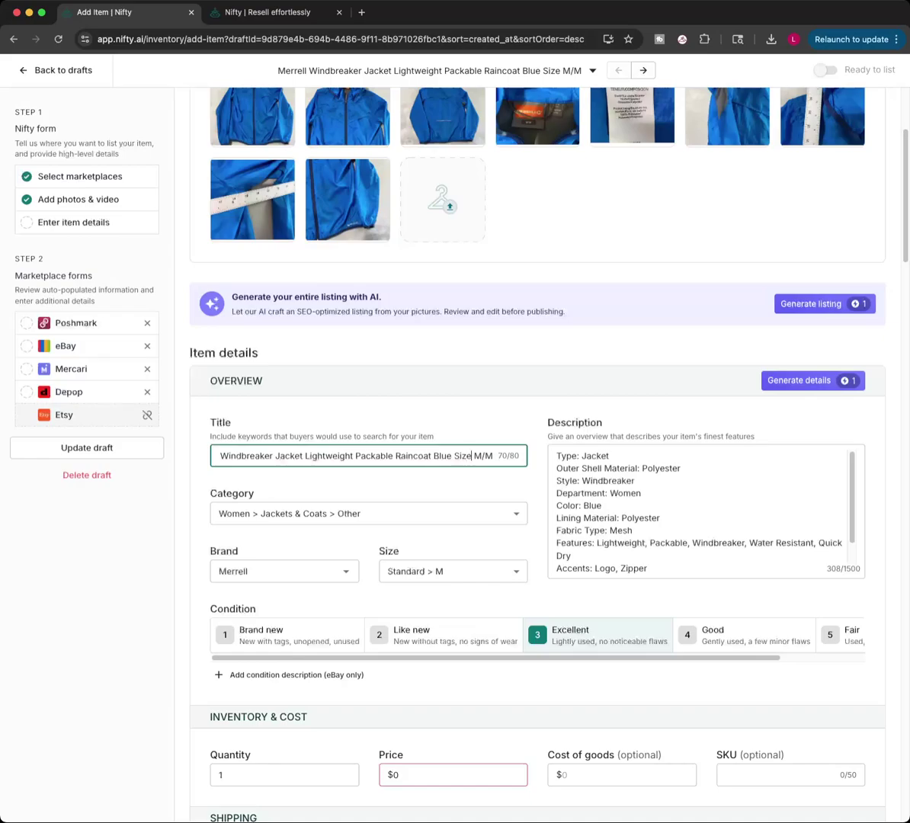
{"action": "key", "text": "Right"}
{"action": "key", "text": "Right"}
{"action": "key", "text": "Right"}
{"action": "key", "text": "Right"}
{"action": "key", "text": "BackSpace"}
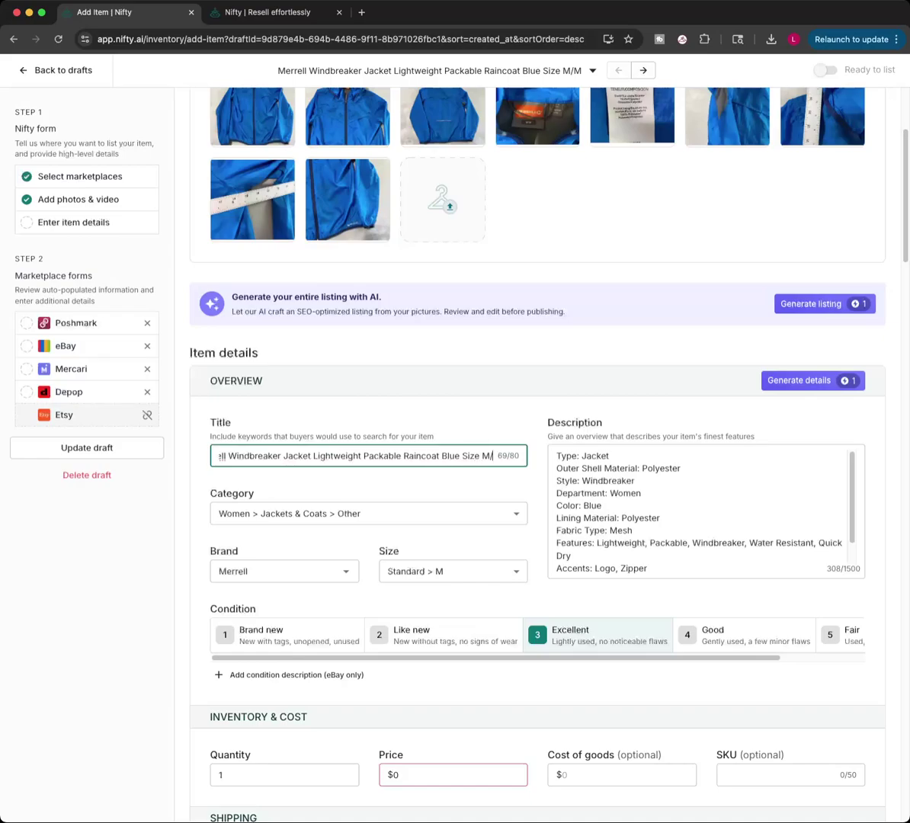
{"action": "key", "text": "BackSpace"}
{"action": "key", "text": "BackSpace"}
{"action": "key", "text": "BackSpace"}
{"action": "key", "text": "BackSpace"}
{"action": "key", "text": "BackSpace"}
{"action": "key", "text": "BackSpace"}
{"action": "key", "text": "BackSpace"}
{"action": "key", "text": "BackSpace"}
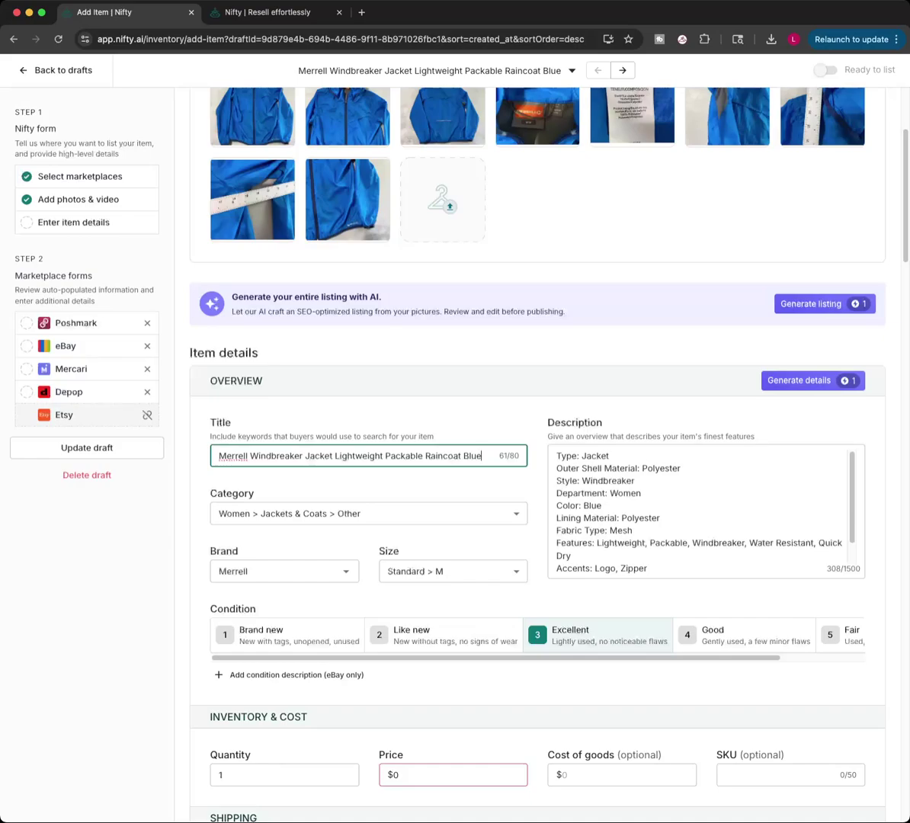
{"action": "left_click", "coordinate": [303, 456]}
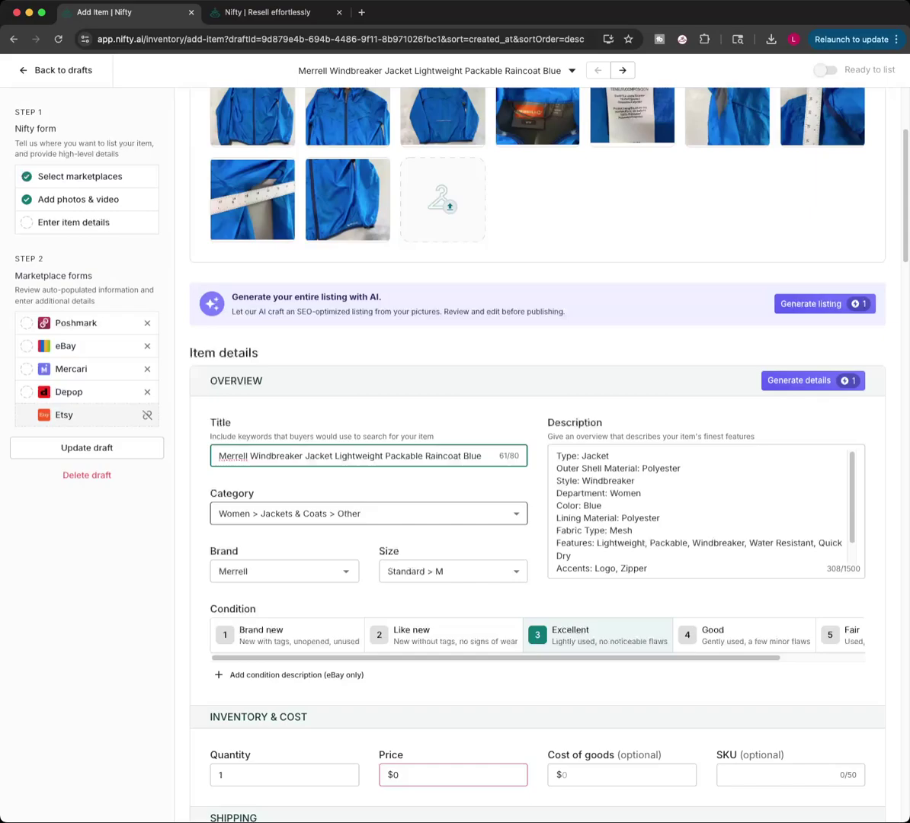
Insert "Womens Medium" after "Windbreaker" in the Merrell draft's title
{"action": "type", "text": "Womens Medium"}
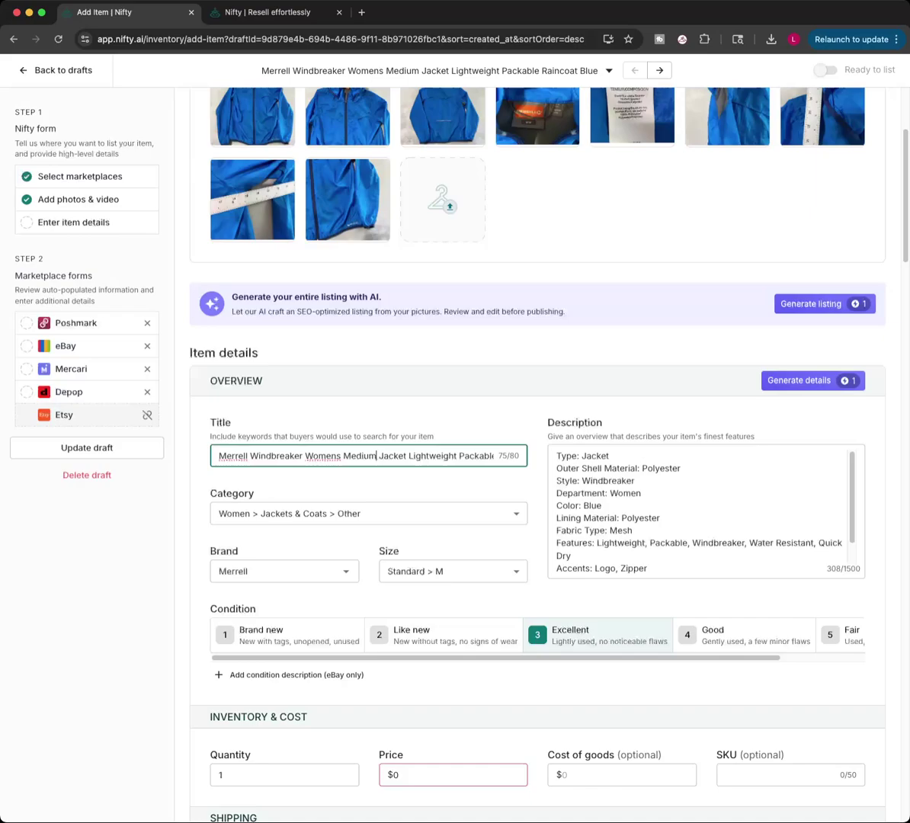
{"action": "key", "text": "Tab"}
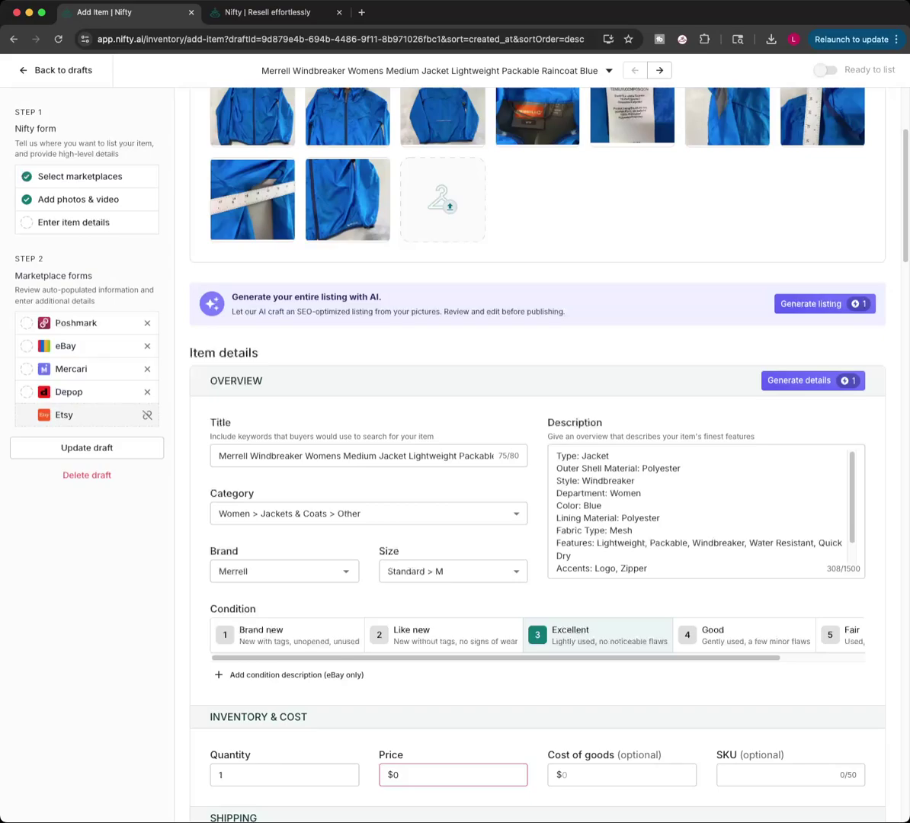
Delete the "Fabric Type: Mesh" line from the Merrell jacket's description
{"action": "scroll", "coordinate": [538, 427], "scroll_direction": "down", "scroll_amount": 5}
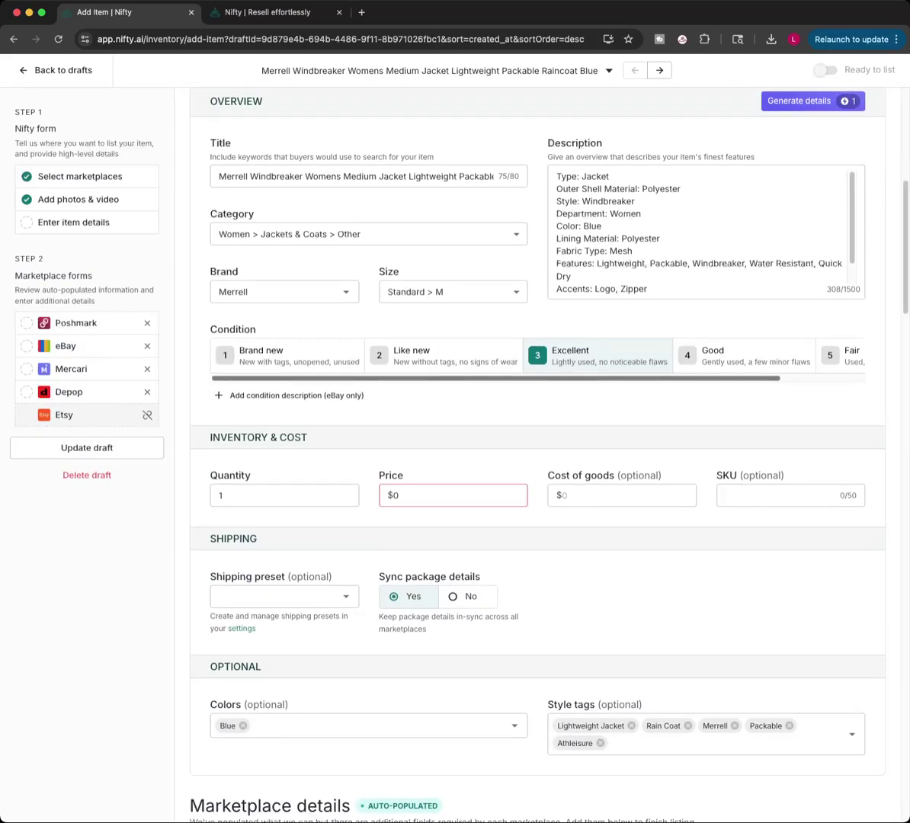
{"action": "scroll", "coordinate": [537, 427], "scroll_direction": "up", "scroll_amount": 3}
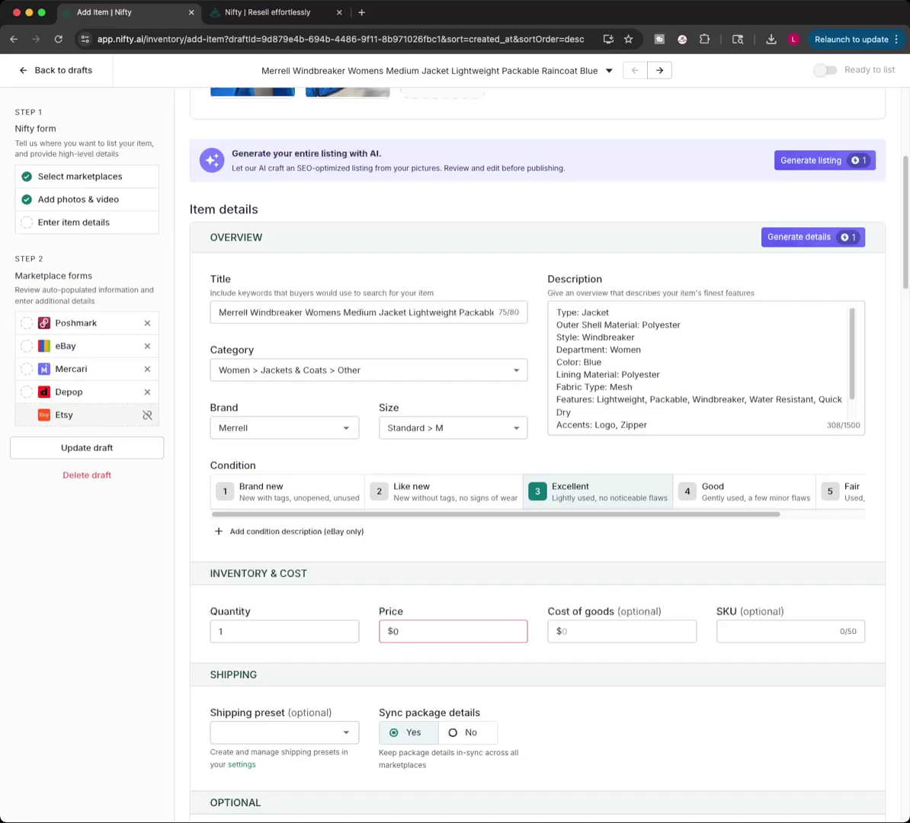
{"action": "scroll", "coordinate": [501, 427], "scroll_direction": "up", "scroll_amount": 1}
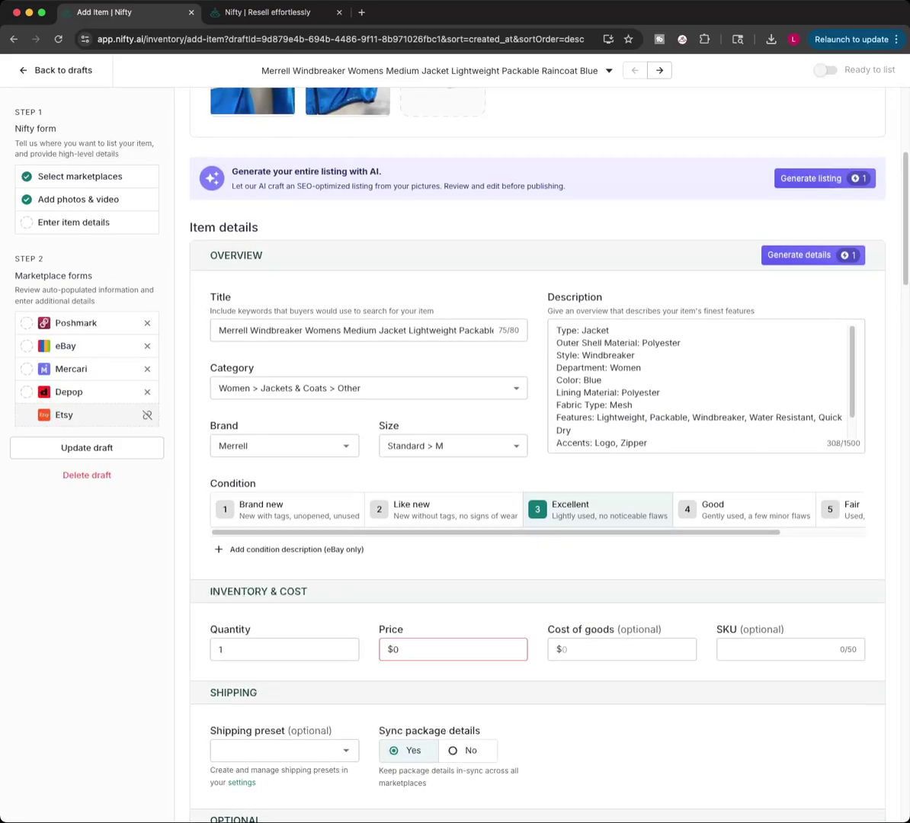
{"action": "scroll", "coordinate": [537, 427], "scroll_direction": "up", "scroll_amount": 1}
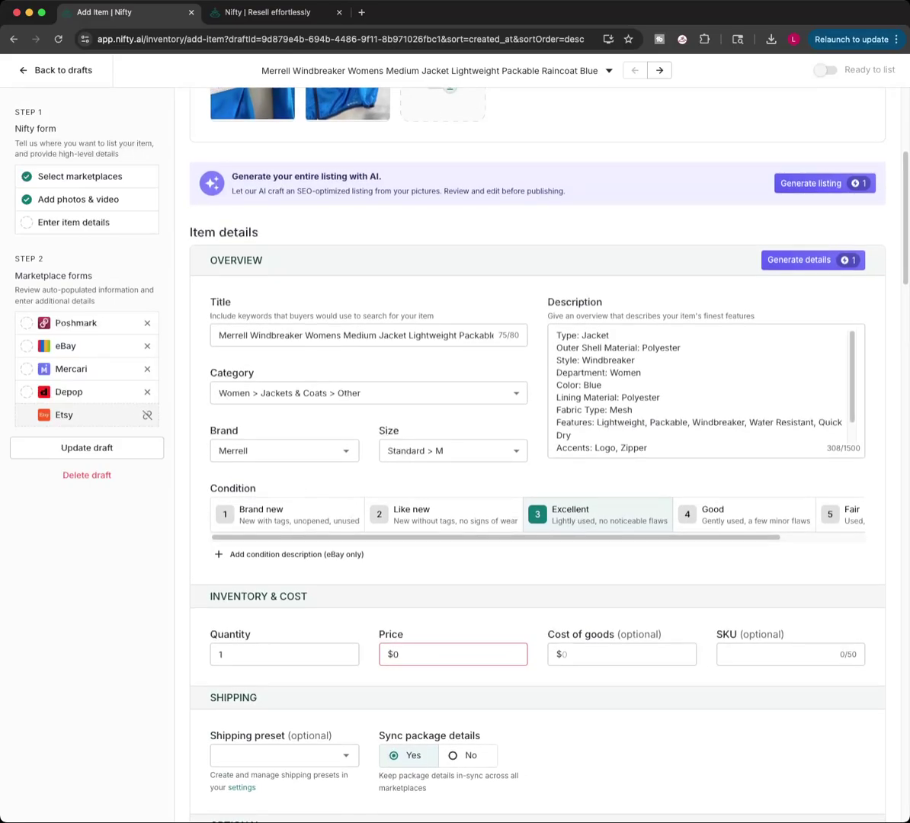
{"action": "left_click", "coordinate": [705, 390]}
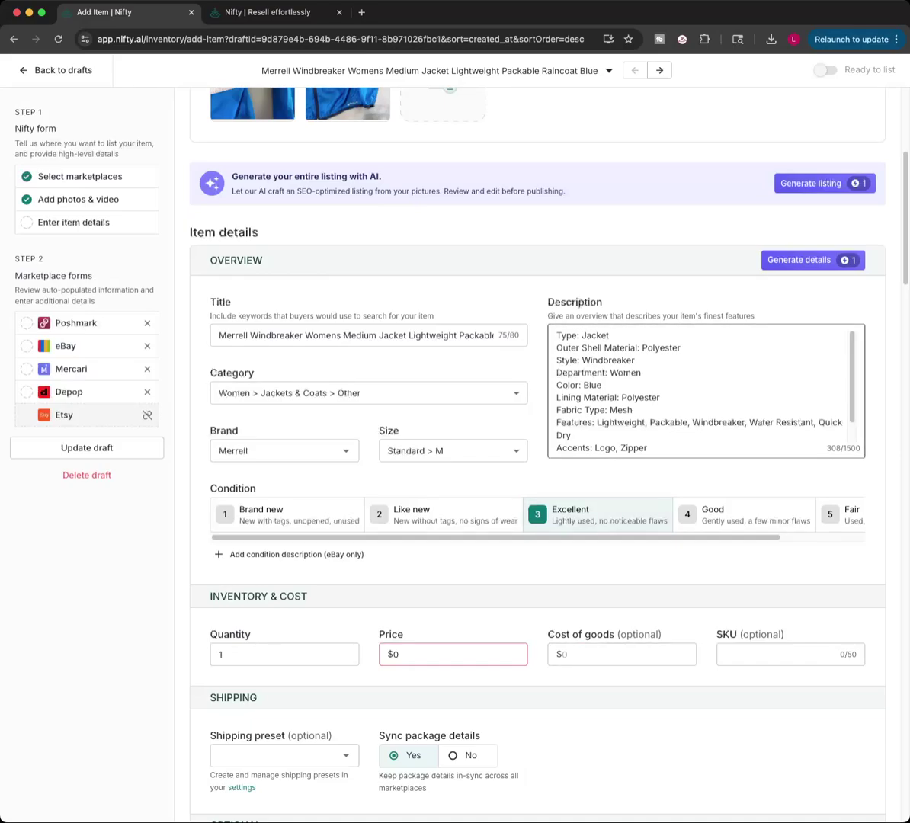
{"action": "key", "text": "BackSpace"}
{"action": "key", "text": "BackSpace"}
{"action": "key", "text": "BackSpace"}
{"action": "key", "text": "BackSpace"}
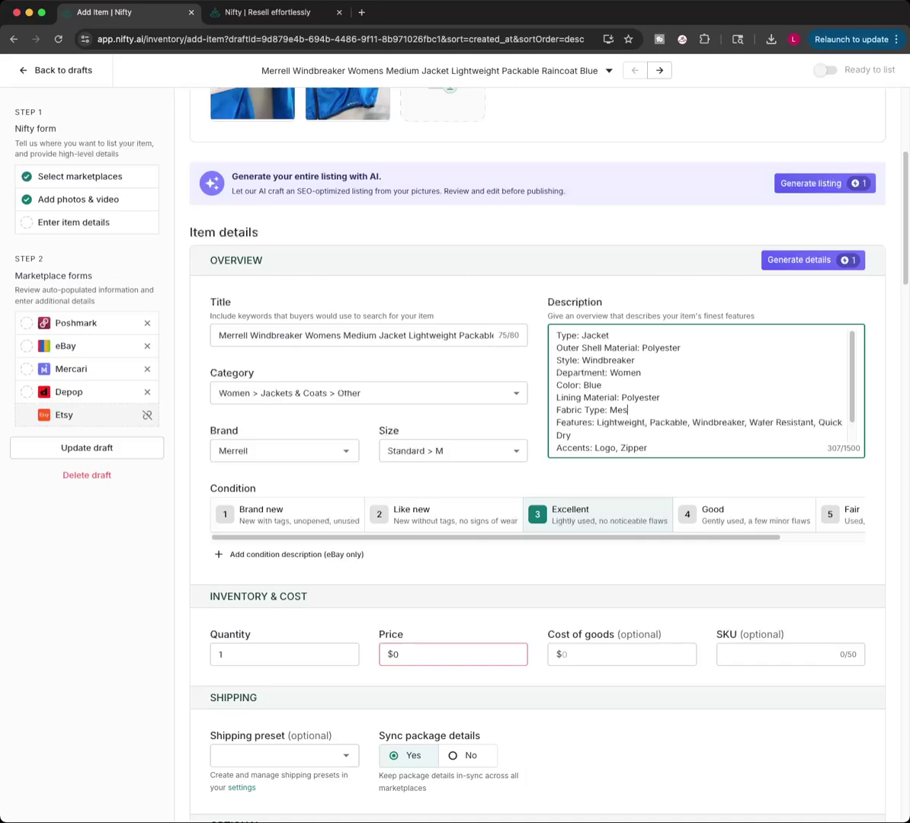
{"action": "key", "text": "BackSpace"}
{"action": "key", "text": "BackSpace"}
{"action": "key", "text": "BackSpace"}
{"action": "key", "text": "BackSpace"}
{"action": "key", "text": "BackSpace"}
{"action": "key", "text": "BackSpace"}
{"action": "key", "text": "BackSpace"}
{"action": "key", "text": "BackSpace"}
{"action": "key", "text": "BackSpace"}
{"action": "key", "text": "BackSpace"}
{"action": "key", "text": "BackSpace"}
{"action": "key", "text": "BackSpace"}
{"action": "key", "text": "BackSpace"}
{"action": "key", "text": "BackSpace"}
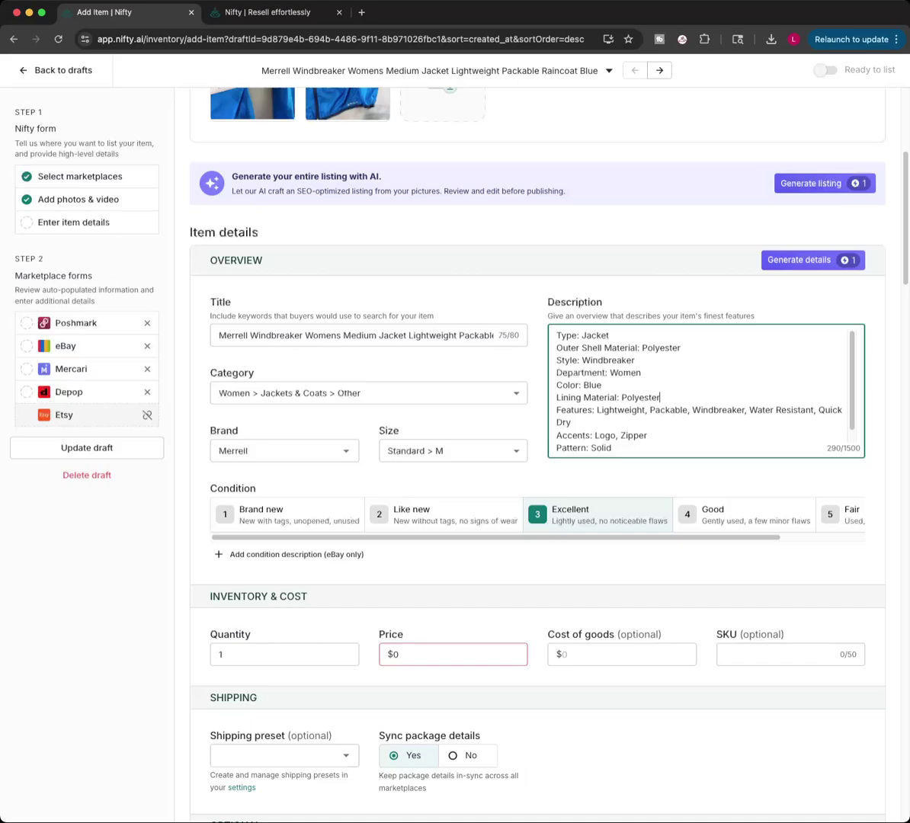
{"action": "scroll", "coordinate": [705, 390], "scroll_direction": "down", "scroll_amount": 1}
{"action": "scroll", "coordinate": [706, 390], "scroll_direction": "down", "scroll_amount": 2}
{"action": "scroll", "coordinate": [706, 391], "scroll_direction": "down", "scroll_amount": 2}
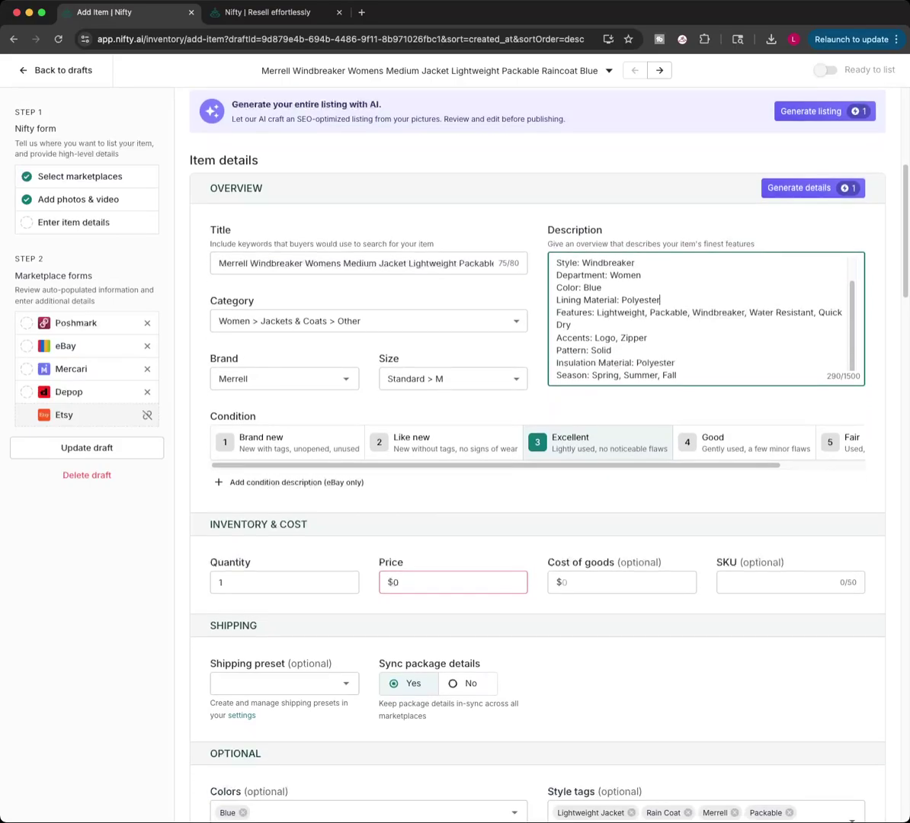
{"action": "scroll", "coordinate": [705, 319], "scroll_direction": "up", "scroll_amount": 2}
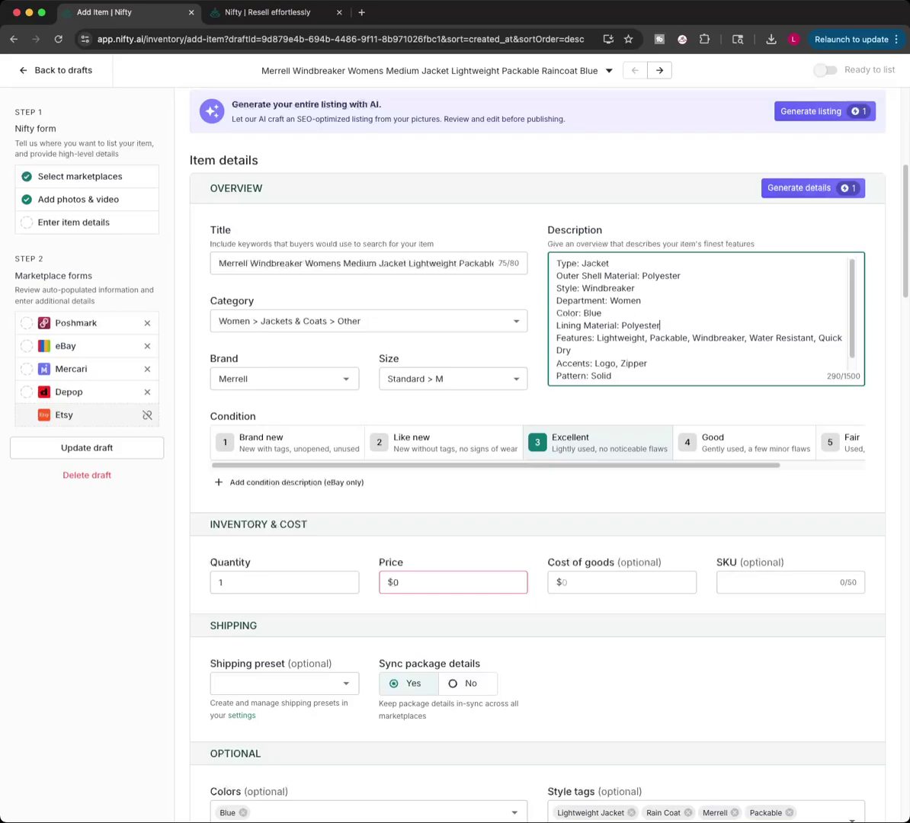
{"action": "left_click", "coordinate": [660, 325]}
{"action": "key", "text": "Return"}
{"action": "key", "text": "Return"}
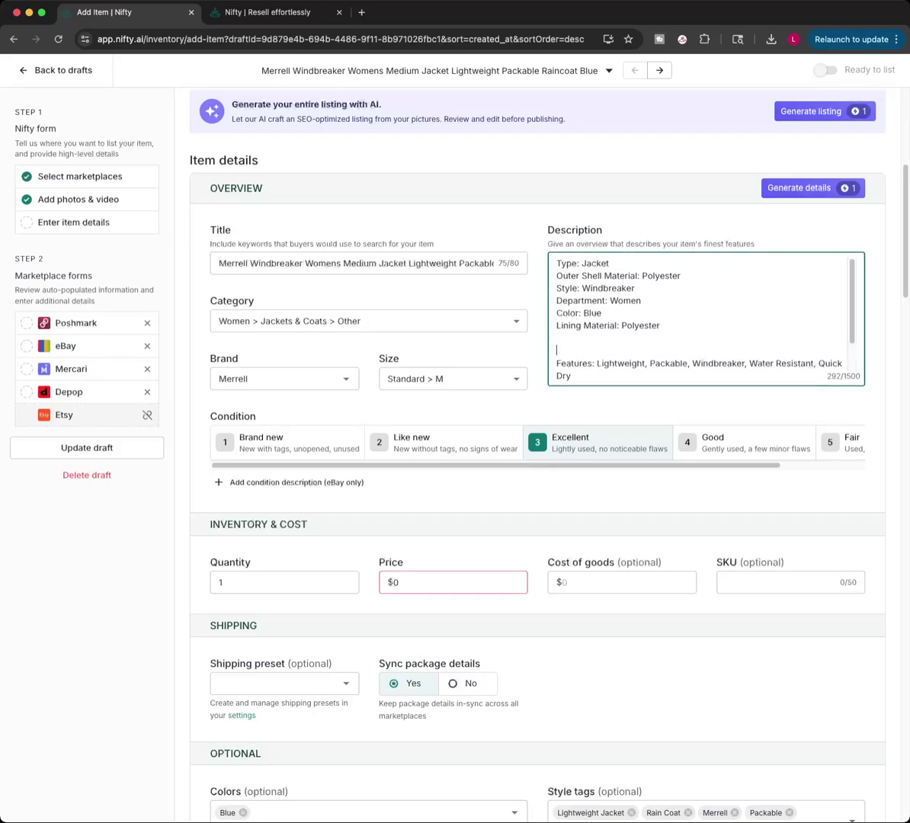
{"action": "key", "text": "BackSpace"}
{"action": "key", "text": "BackSpace"}
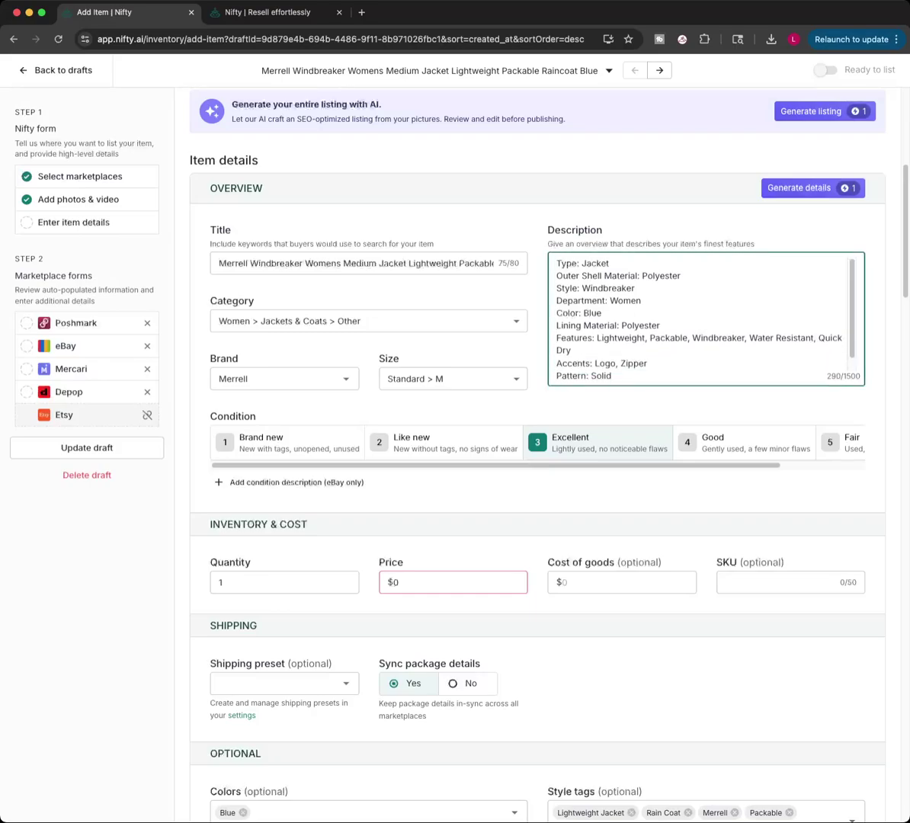
Begin the description with "Preowned Nice shape no rips no stains great for hiking Easy packable", followed by a blank line above the item details
{"action": "key", "text": "Return"}
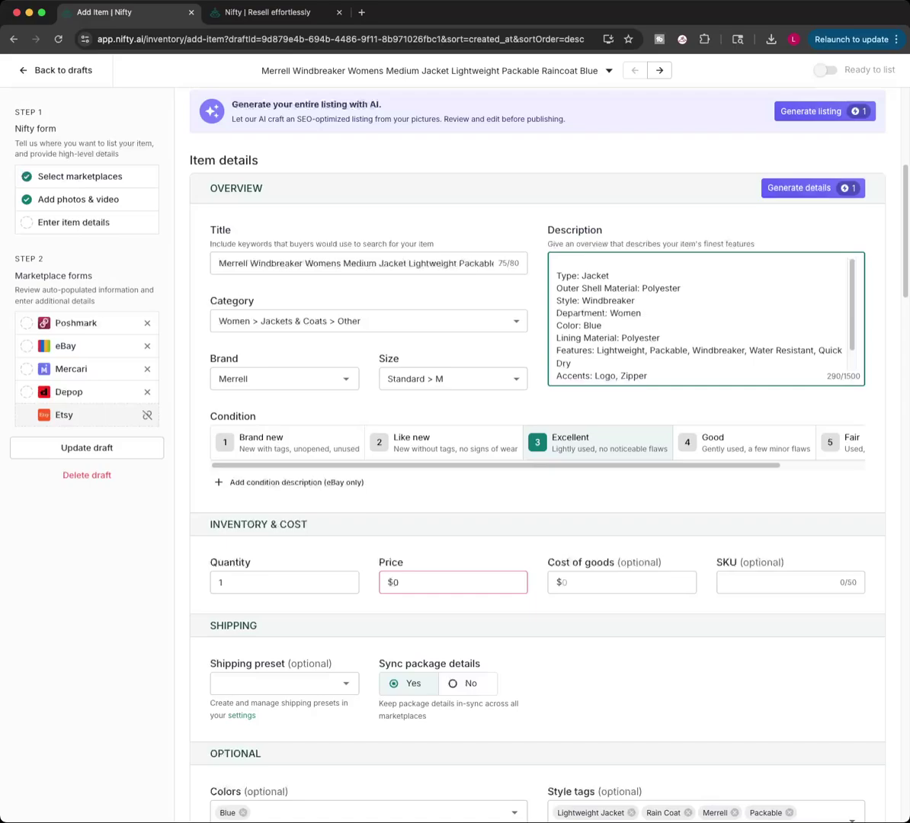
{"action": "left_click", "coordinate": [558, 263]}
{"action": "type", "text": "Preowned Nice shape no rips no st"}
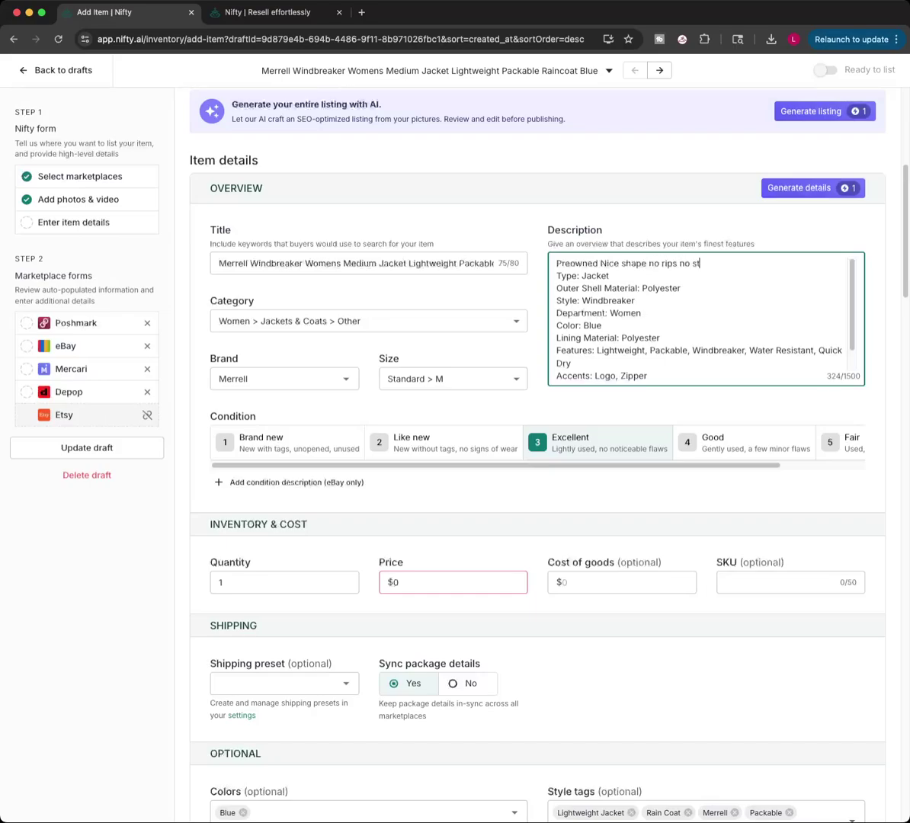
{"action": "type", "text": "ains great for hiking Easy packable"}
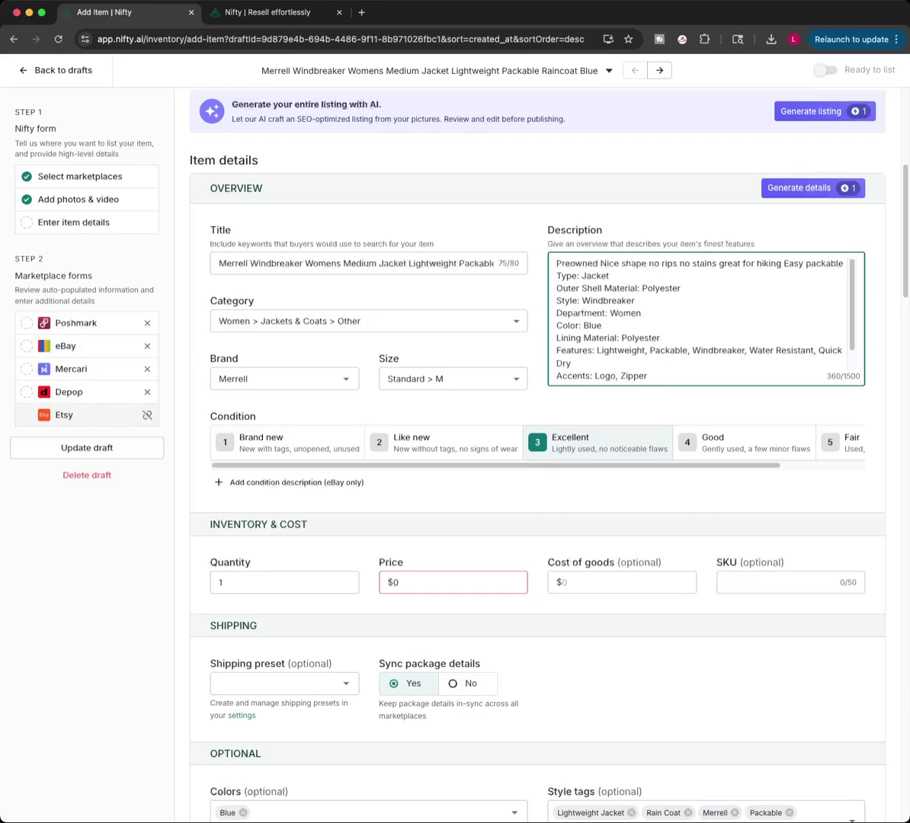
{"action": "key", "text": "Return"}
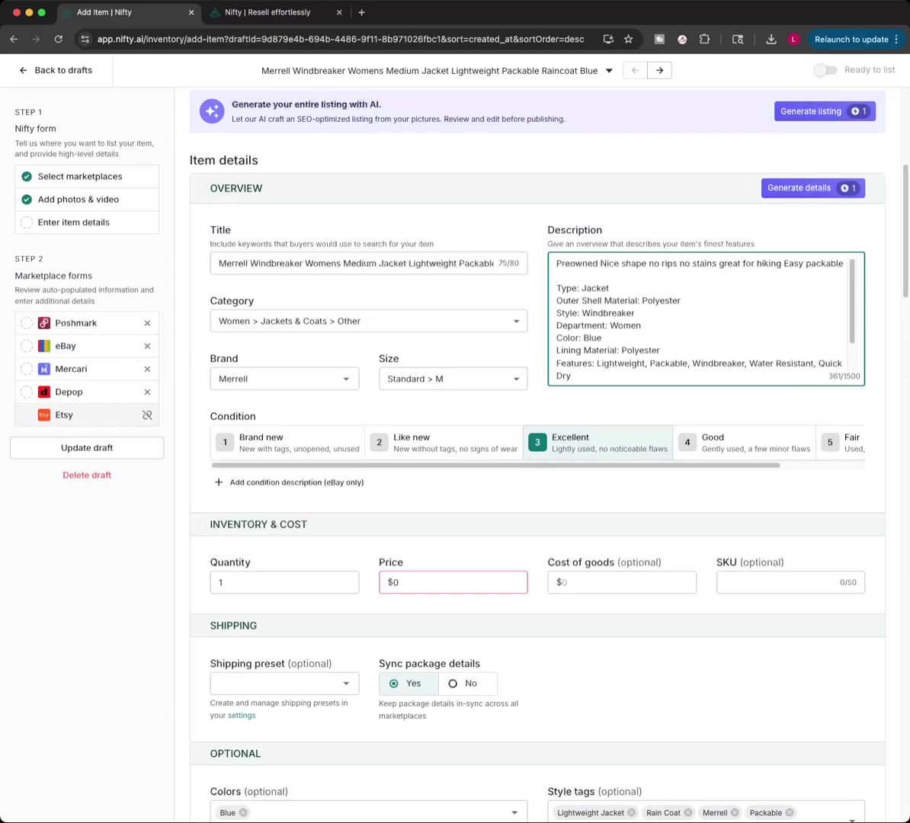
Set the Merrell jacket's price to $24.99
{"action": "scroll", "coordinate": [536, 453], "scroll_direction": "down", "scroll_amount": 1}
{"action": "double_click", "coordinate": [398, 527]}
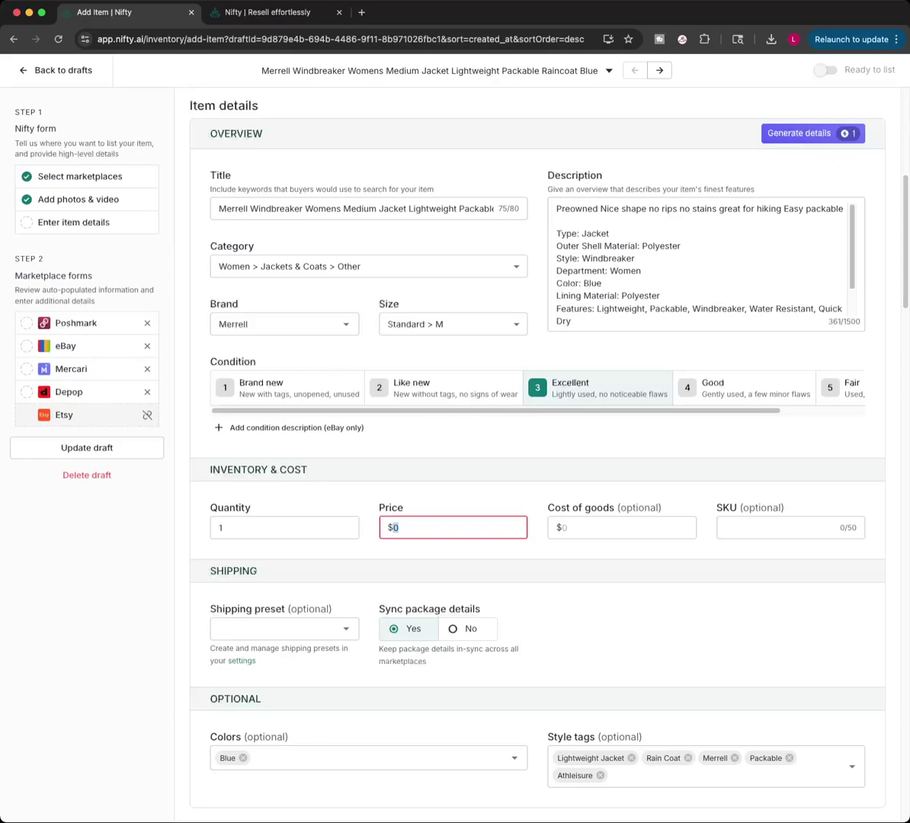
{"action": "type", "text": "24.99"}
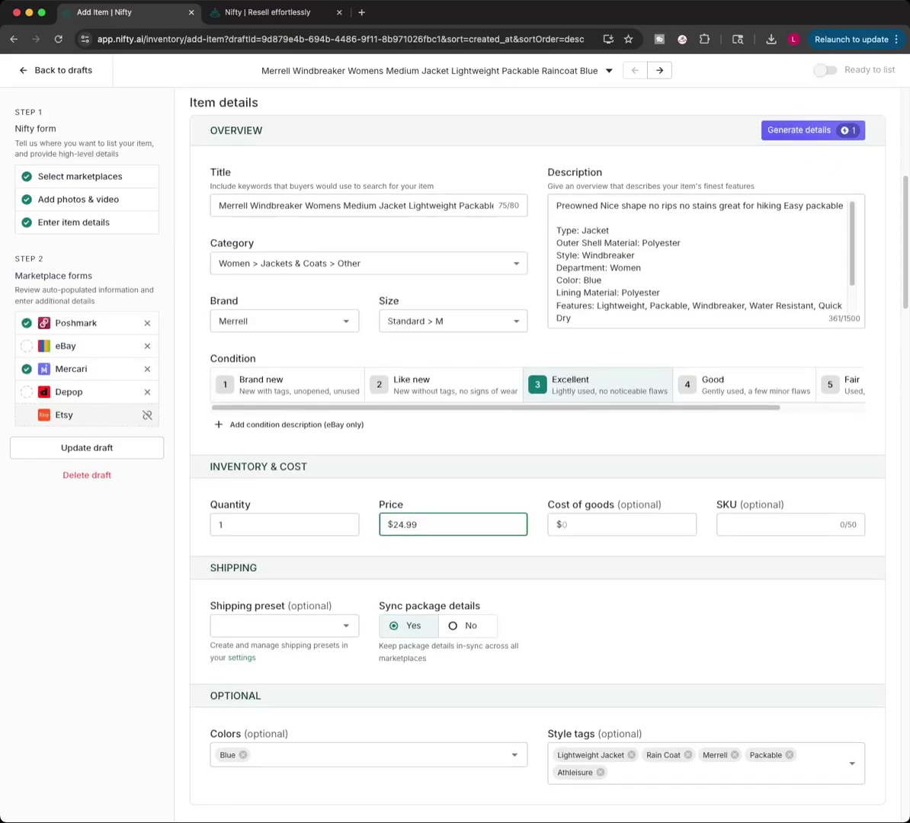
Apply the 10oz shipping preset to the Merrell jacket draft
{"action": "scroll", "coordinate": [534, 457], "scroll_direction": "down", "scroll_amount": 2}
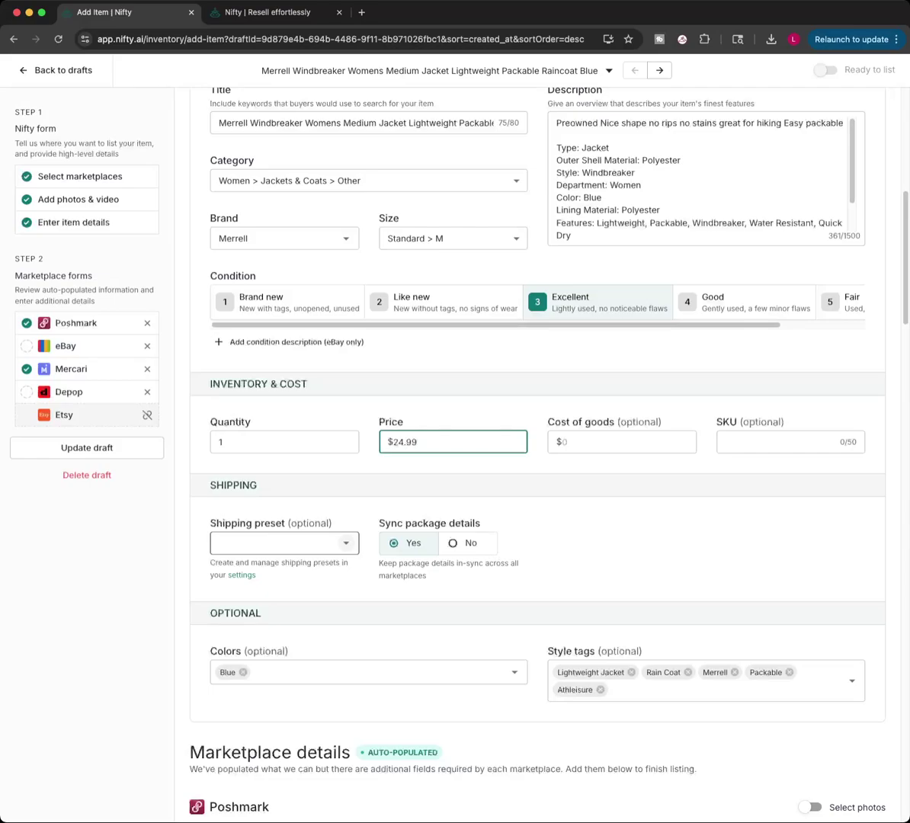
{"action": "left_click", "coordinate": [346, 543]}
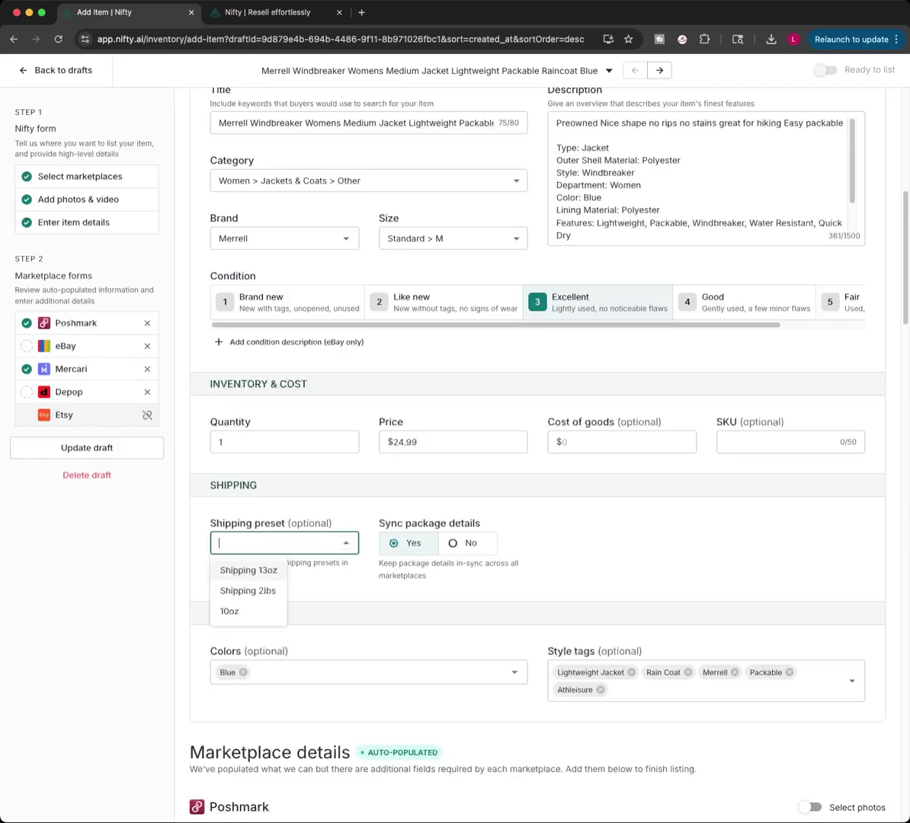
{"action": "left_click", "coordinate": [230, 611]}
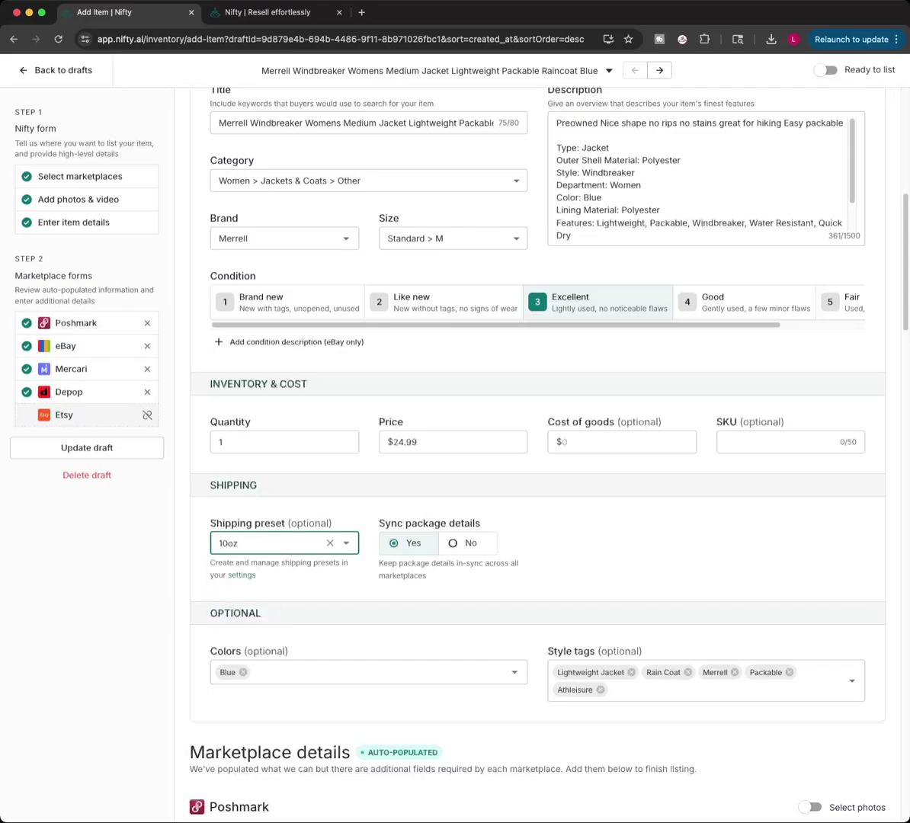
Open the shipping preset settings and review the 10oz preset's details for each marketplace
{"action": "left_click", "coordinate": [240, 575]}
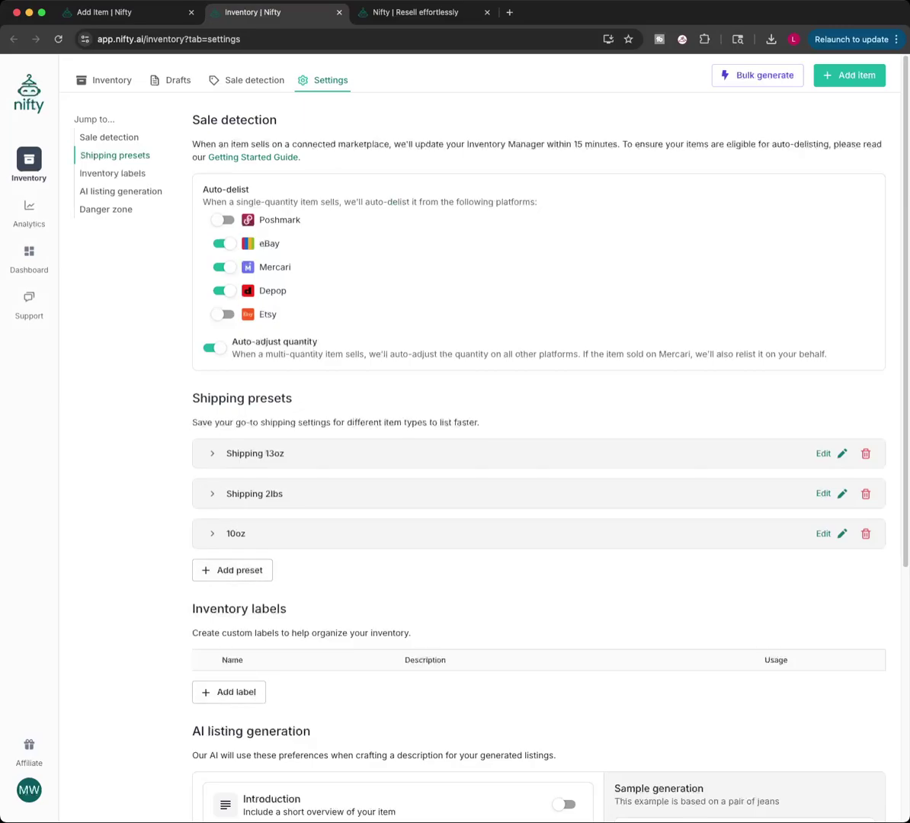
{"action": "left_click", "coordinate": [236, 534]}
{"action": "scroll", "coordinate": [538, 458], "scroll_direction": "down", "scroll_amount": 1}
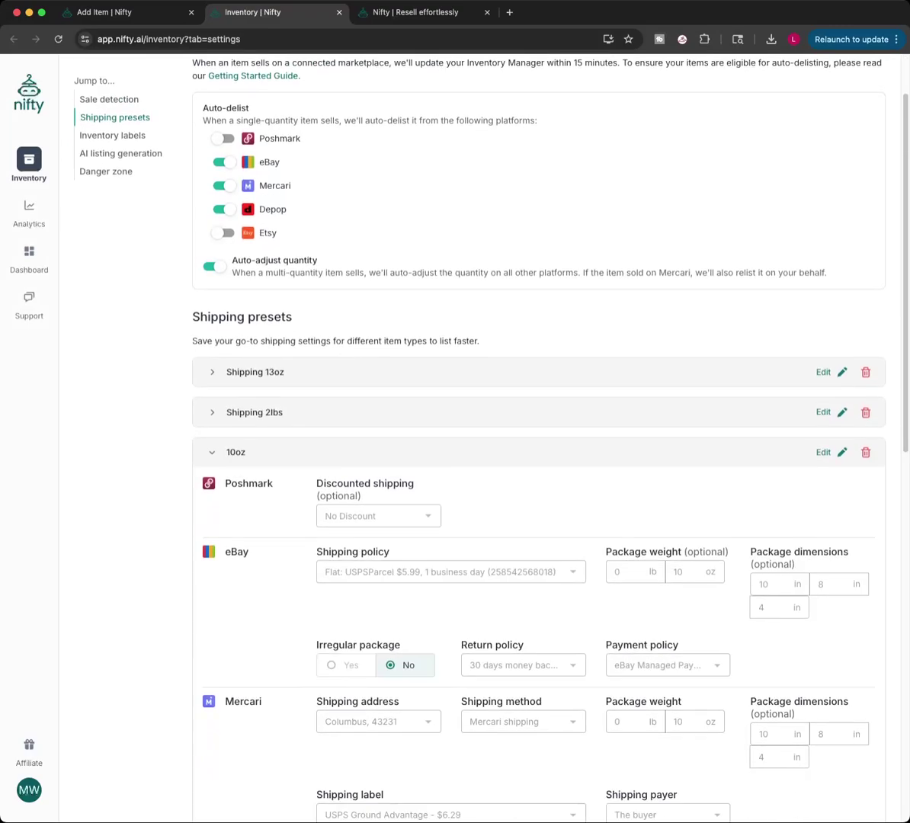
{"action": "scroll", "coordinate": [533, 457], "scroll_direction": "down", "scroll_amount": 2}
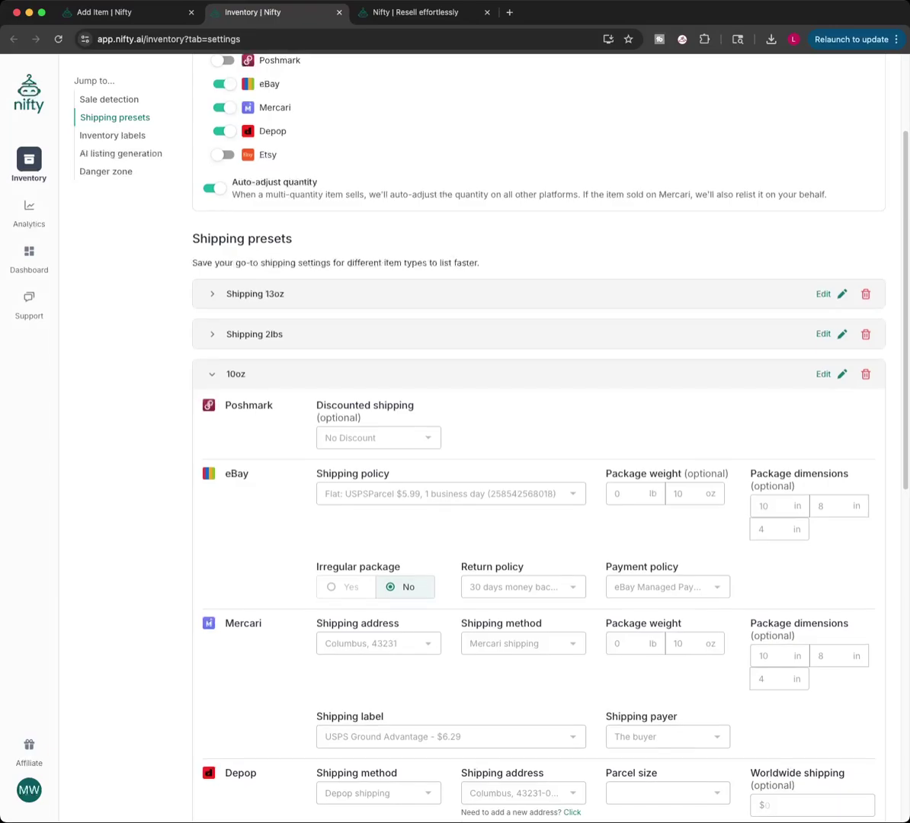
{"action": "scroll", "coordinate": [534, 458], "scroll_direction": "down", "scroll_amount": 4}
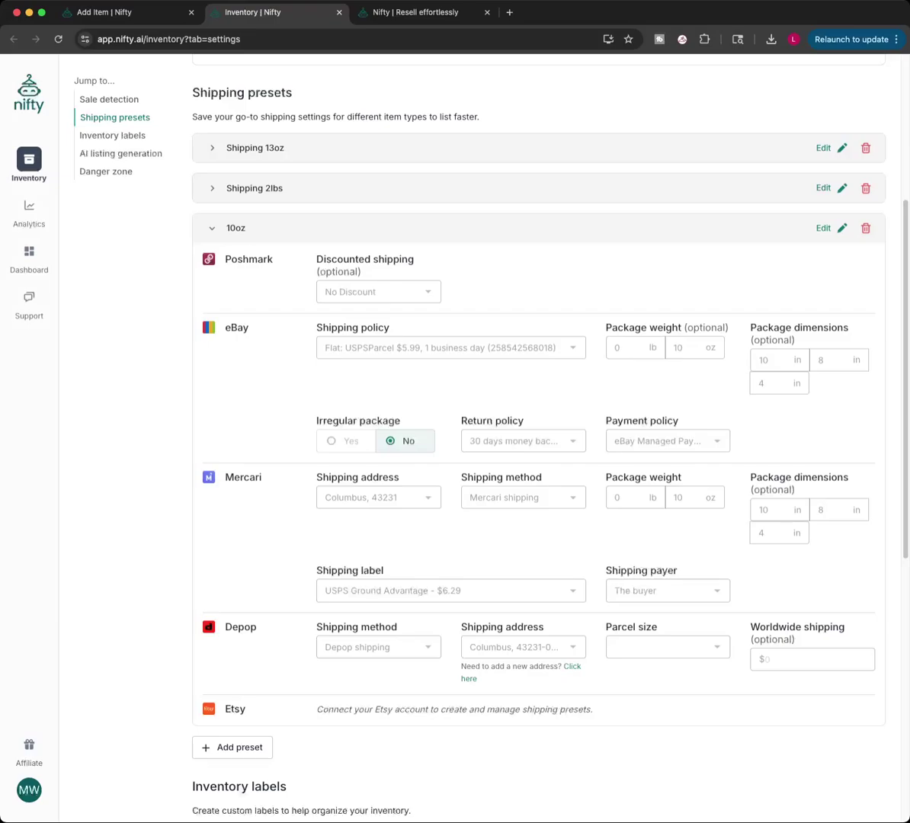
{"action": "scroll", "coordinate": [533, 457], "scroll_direction": "up", "scroll_amount": 8}
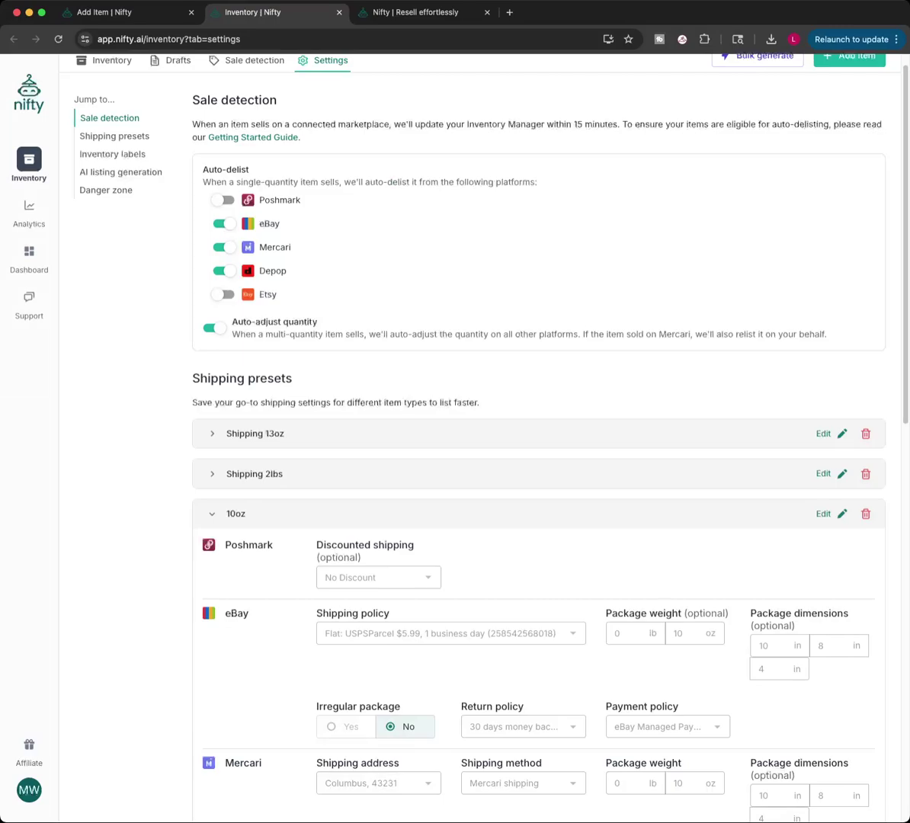
{"action": "scroll", "coordinate": [533, 457], "scroll_direction": "up", "scroll_amount": 1}
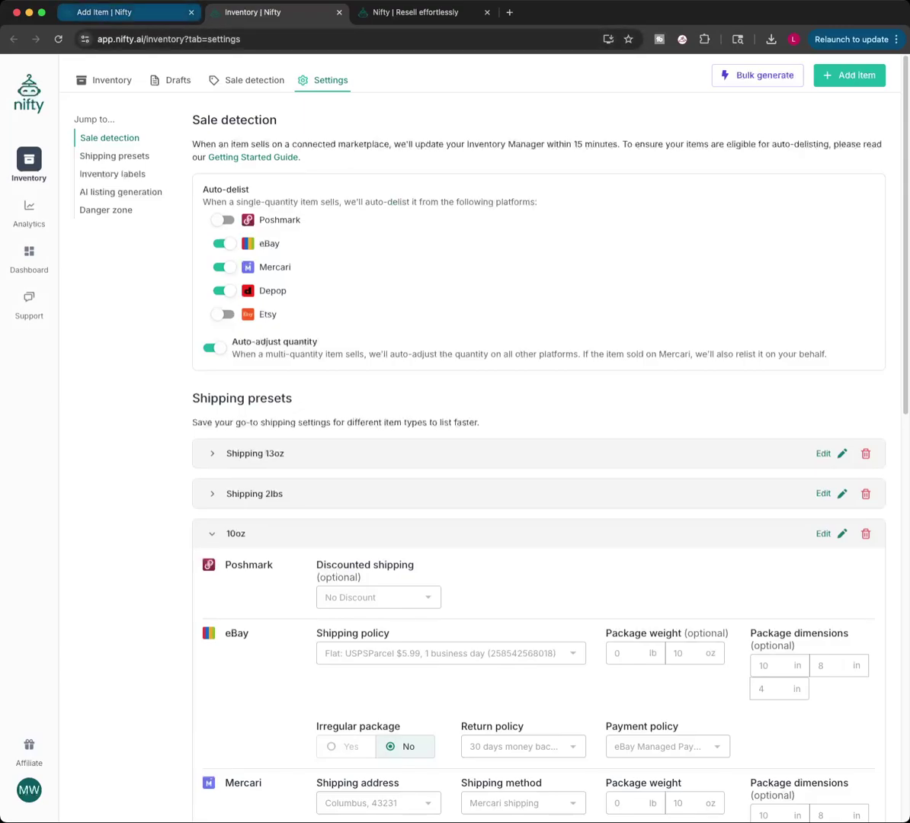
Return to the Merrell draft and review the auto-populated marketplace details from Poshmark through Depop, including missing required fields
{"action": "left_click", "coordinate": [122, 13]}
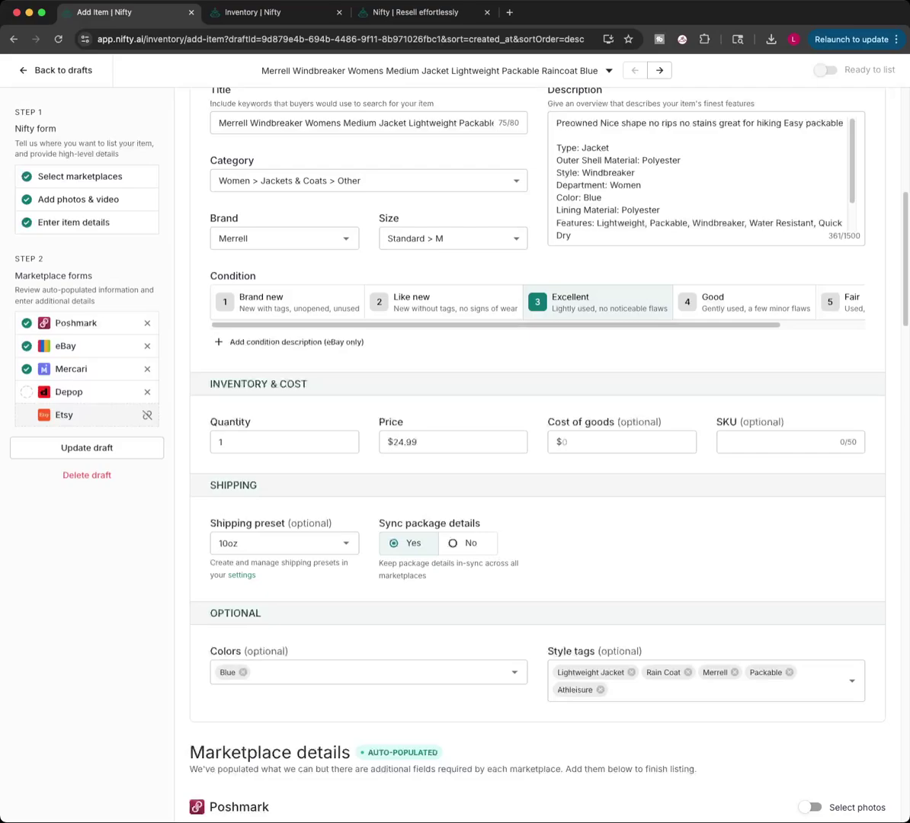
{"action": "scroll", "coordinate": [533, 449], "scroll_direction": "down", "scroll_amount": 5}
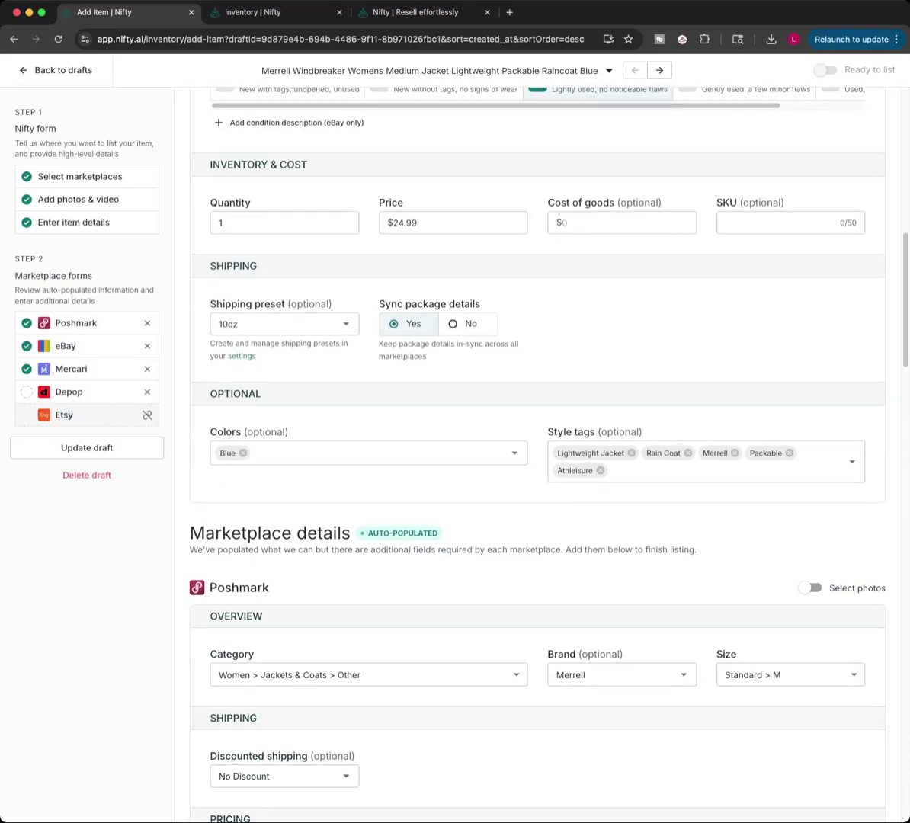
{"action": "scroll", "coordinate": [534, 449], "scroll_direction": "down", "scroll_amount": 5}
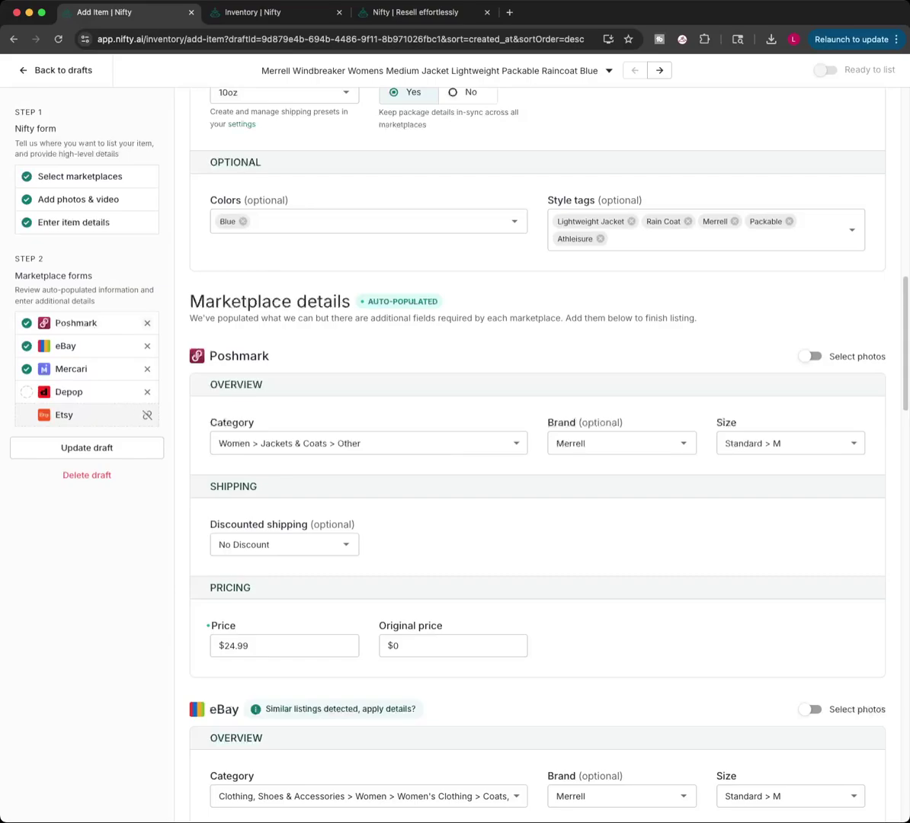
{"action": "scroll", "coordinate": [366, 312], "scroll_direction": "down", "scroll_amount": 3}
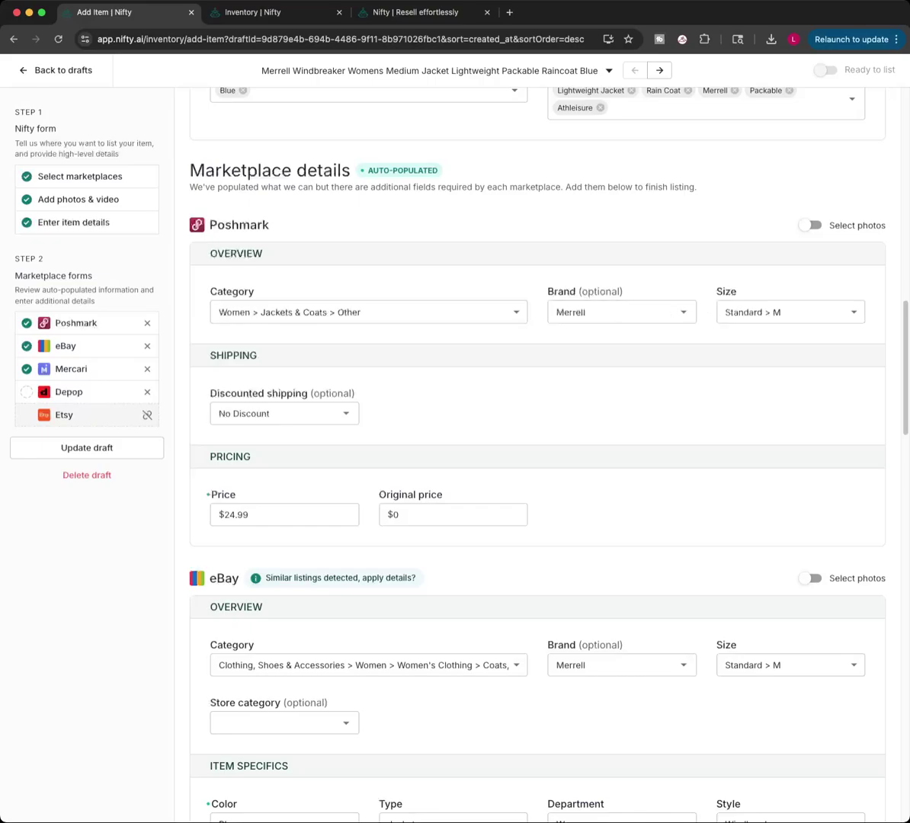
{"action": "scroll", "coordinate": [538, 457], "scroll_direction": "down", "scroll_amount": 20}
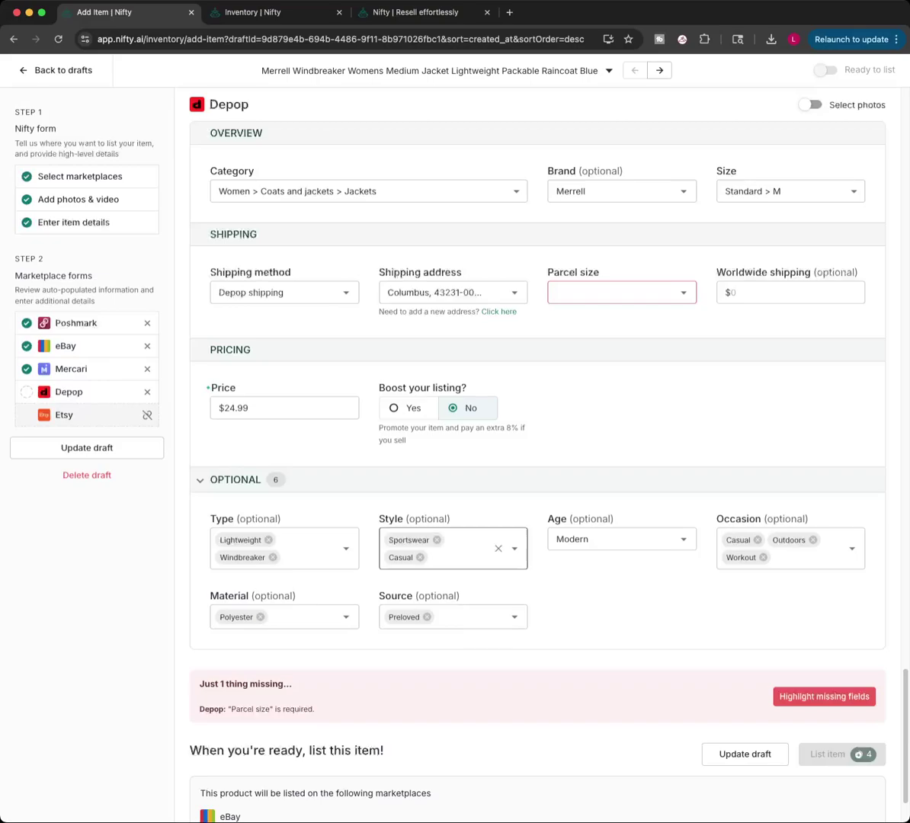
{"action": "scroll", "coordinate": [538, 458], "scroll_direction": "up", "scroll_amount": 20}
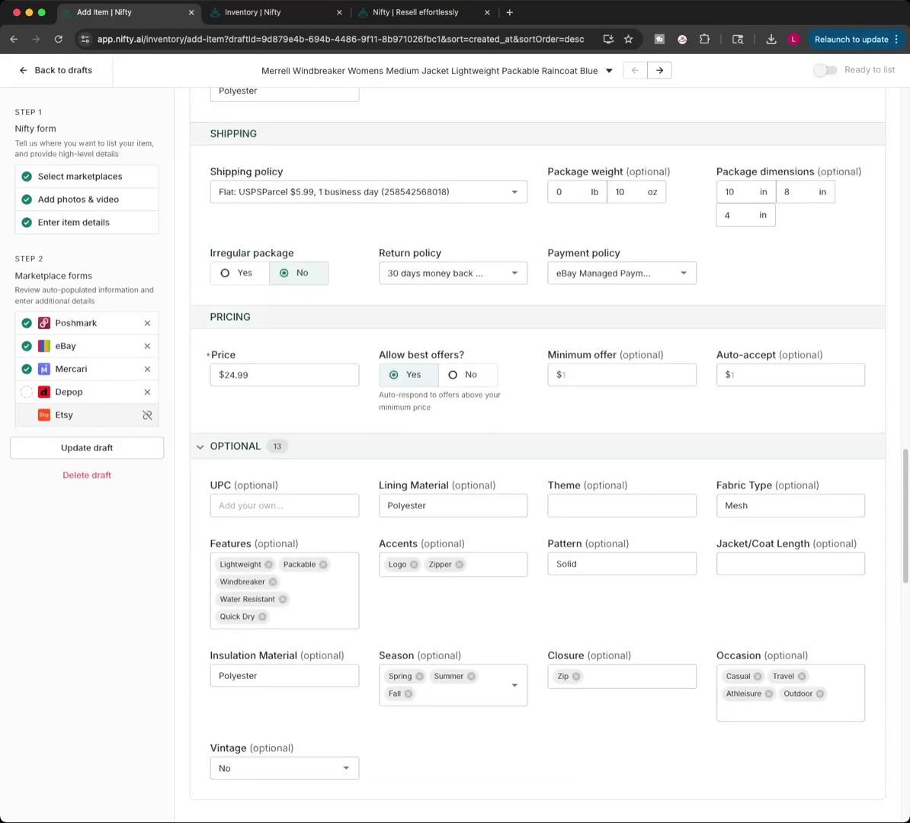
{"action": "scroll", "coordinate": [531, 427], "scroll_direction": "up", "scroll_amount": 2}
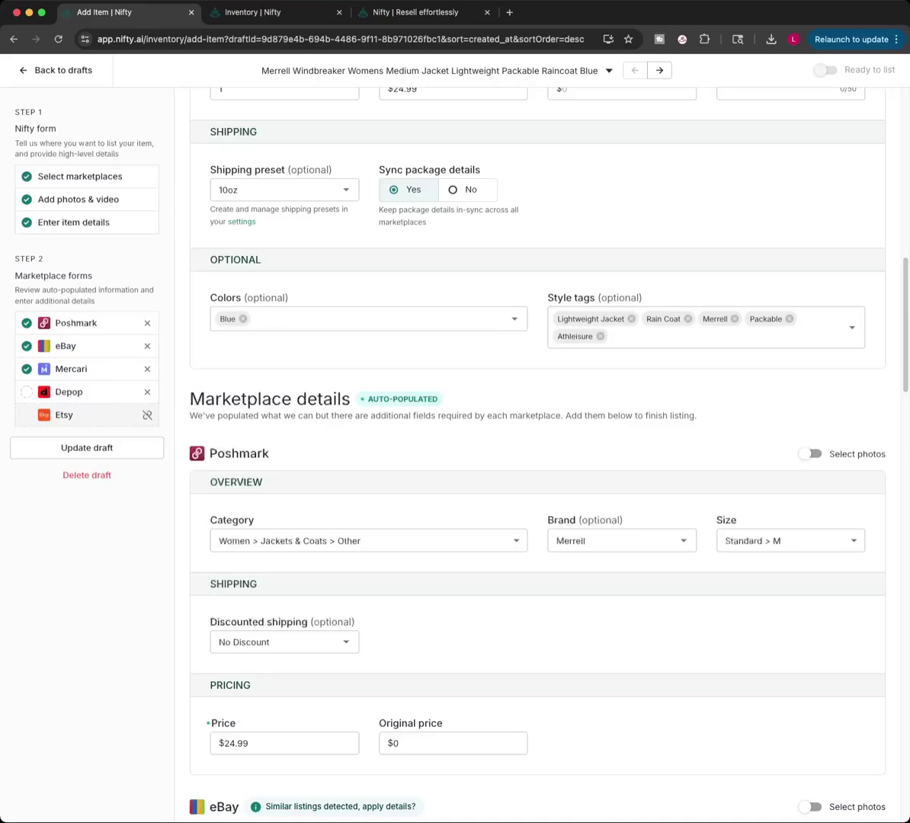
Remove Poshmark from the marketplaces selected for the Merrell jacket draft
{"action": "scroll", "coordinate": [533, 427], "scroll_direction": "up", "scroll_amount": 1}
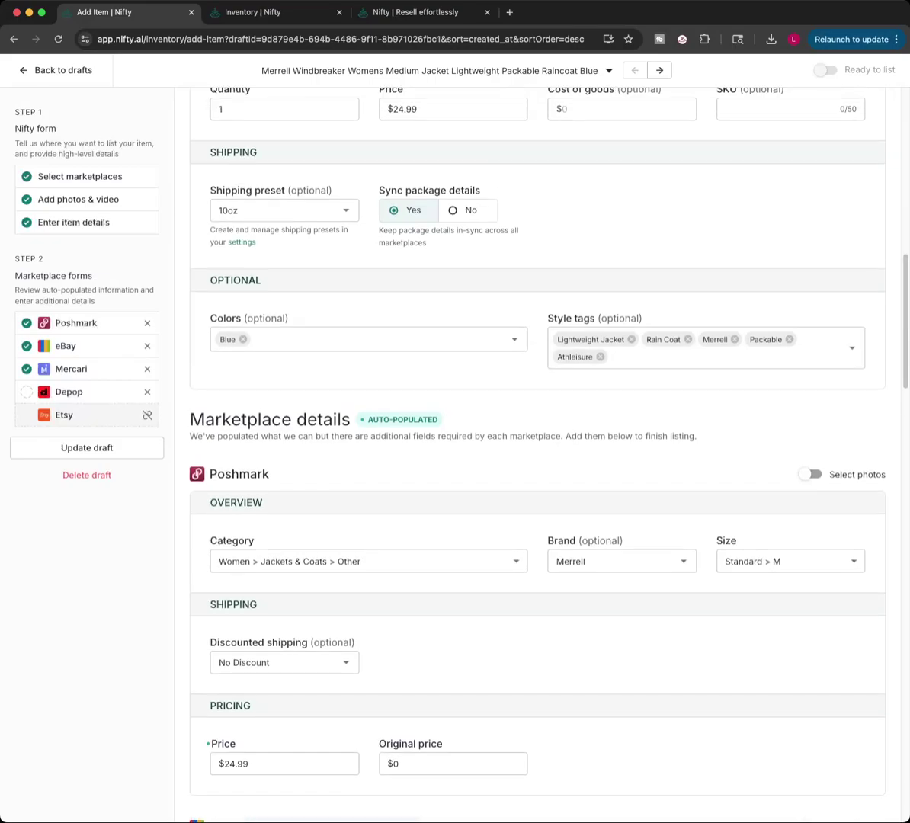
{"action": "scroll", "coordinate": [534, 457], "scroll_direction": "down", "scroll_amount": 3}
{"action": "scroll", "coordinate": [533, 427], "scroll_direction": "down", "scroll_amount": 3}
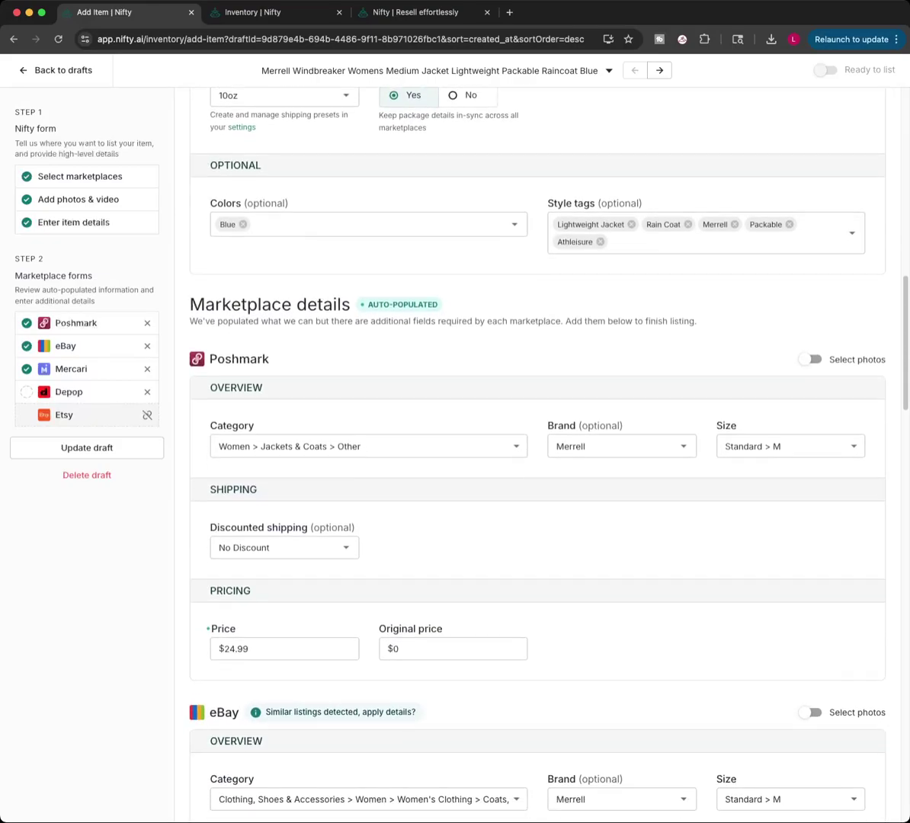
{"action": "scroll", "coordinate": [537, 457], "scroll_direction": "down", "scroll_amount": 1}
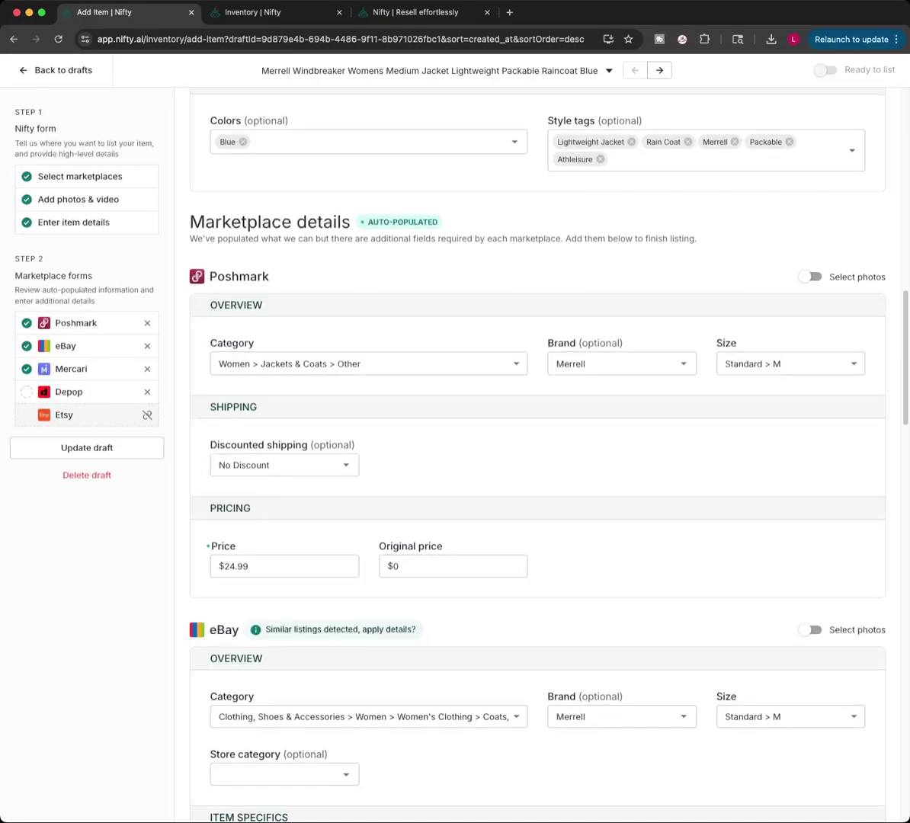
{"action": "left_click", "coordinate": [147, 322]}
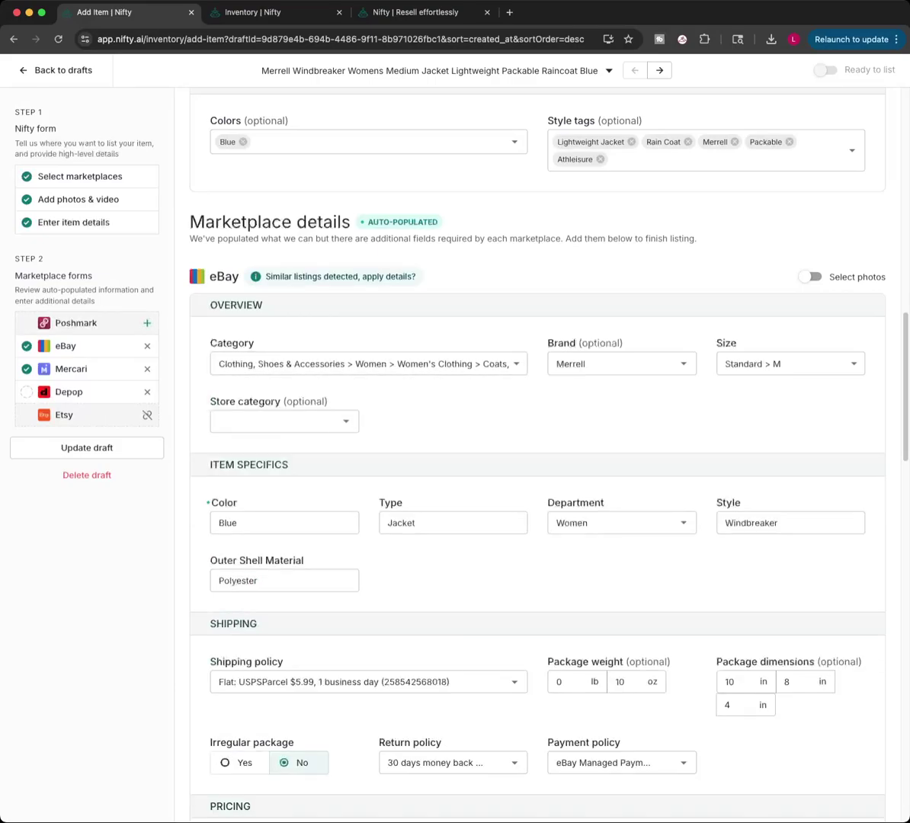
Clear the Fabric Type value in the optional eBay details of the Merrell jacket draft
{"action": "scroll", "coordinate": [538, 457], "scroll_direction": "down", "scroll_amount": 3}
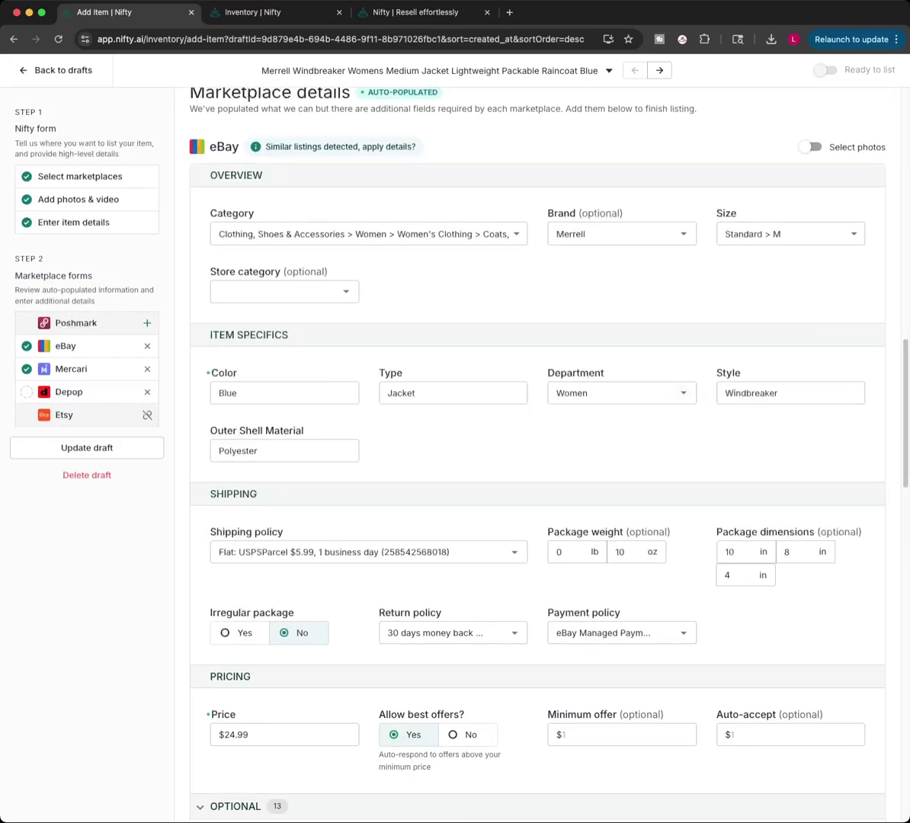
{"action": "scroll", "coordinate": [351, 374], "scroll_direction": "down", "scroll_amount": 4}
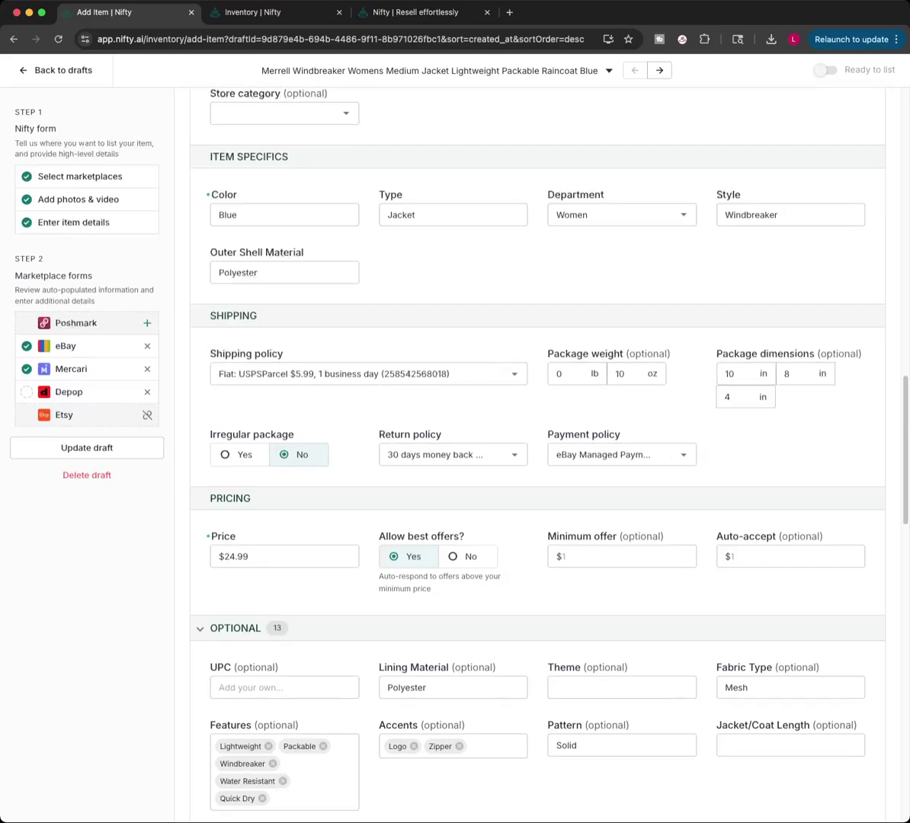
{"action": "scroll", "coordinate": [284, 539], "scroll_direction": "down", "scroll_amount": 1}
{"action": "scroll", "coordinate": [284, 539], "scroll_direction": "down", "scroll_amount": 2}
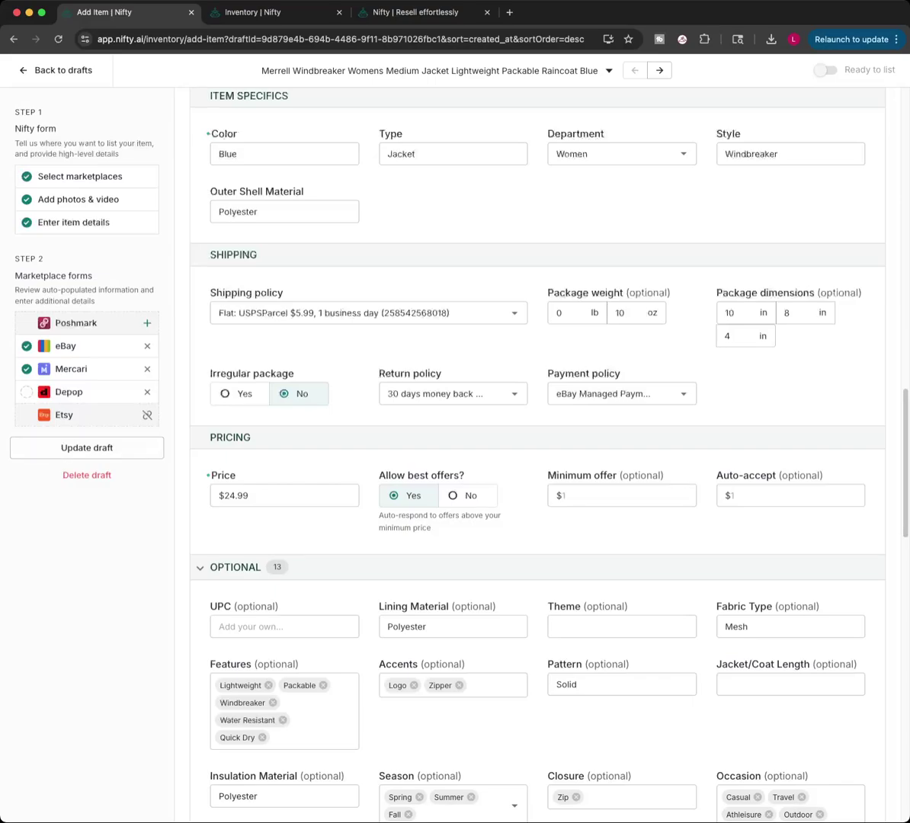
{"action": "scroll", "coordinate": [531, 427], "scroll_direction": "down", "scroll_amount": 6}
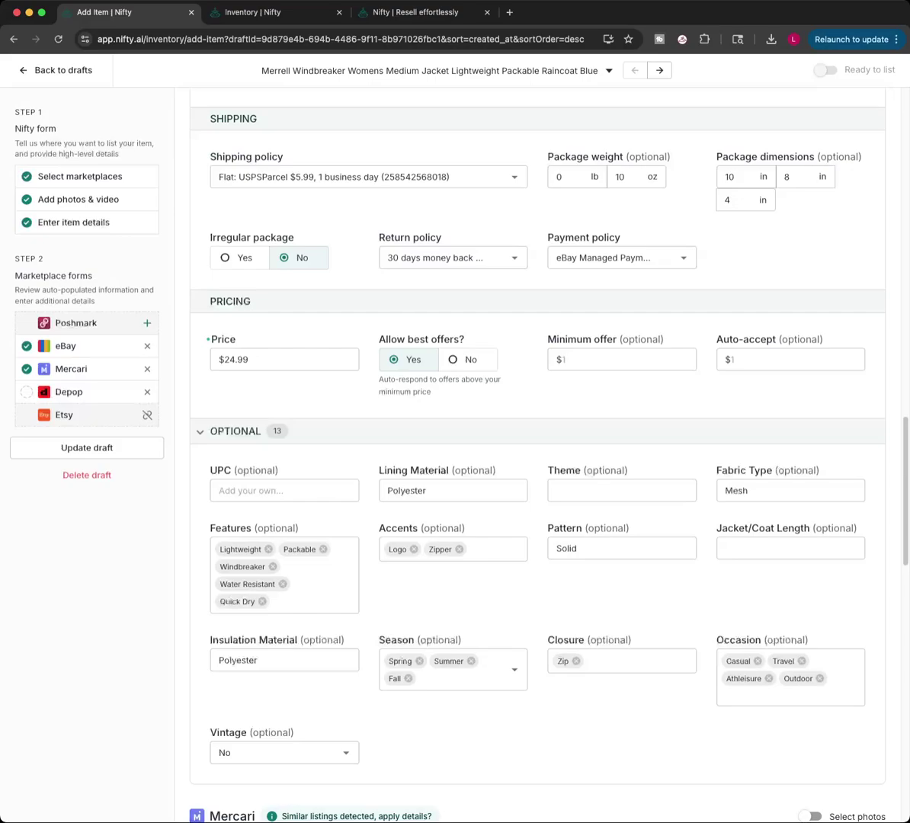
{"action": "scroll", "coordinate": [537, 457], "scroll_direction": "down", "scroll_amount": 1}
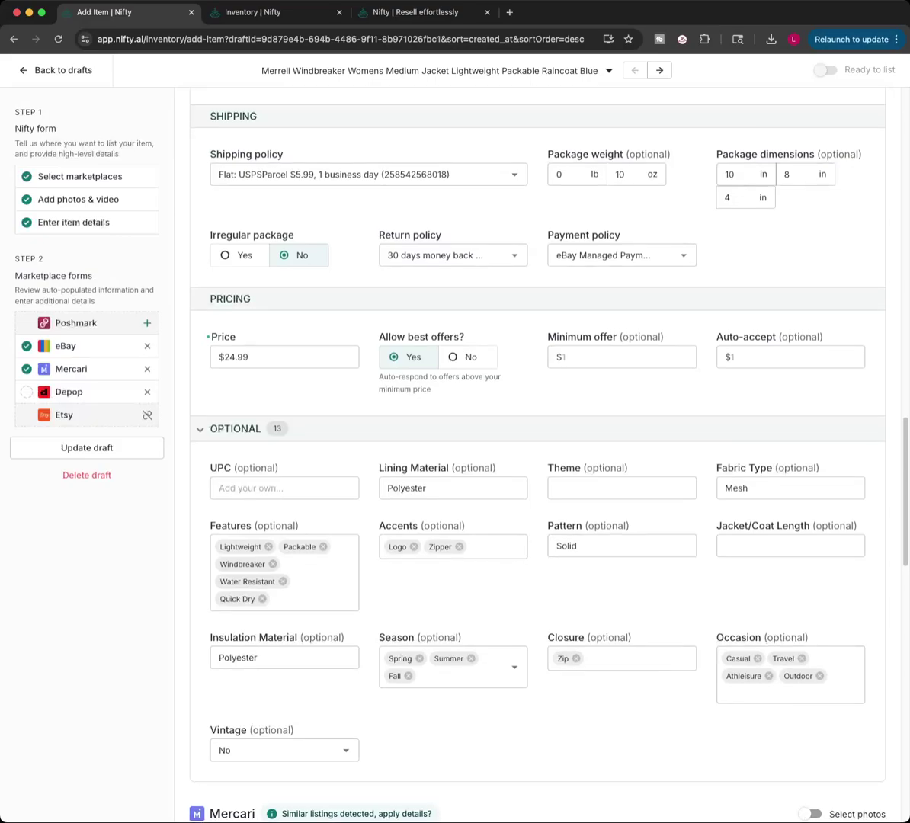
{"action": "left_click", "coordinate": [783, 443]}
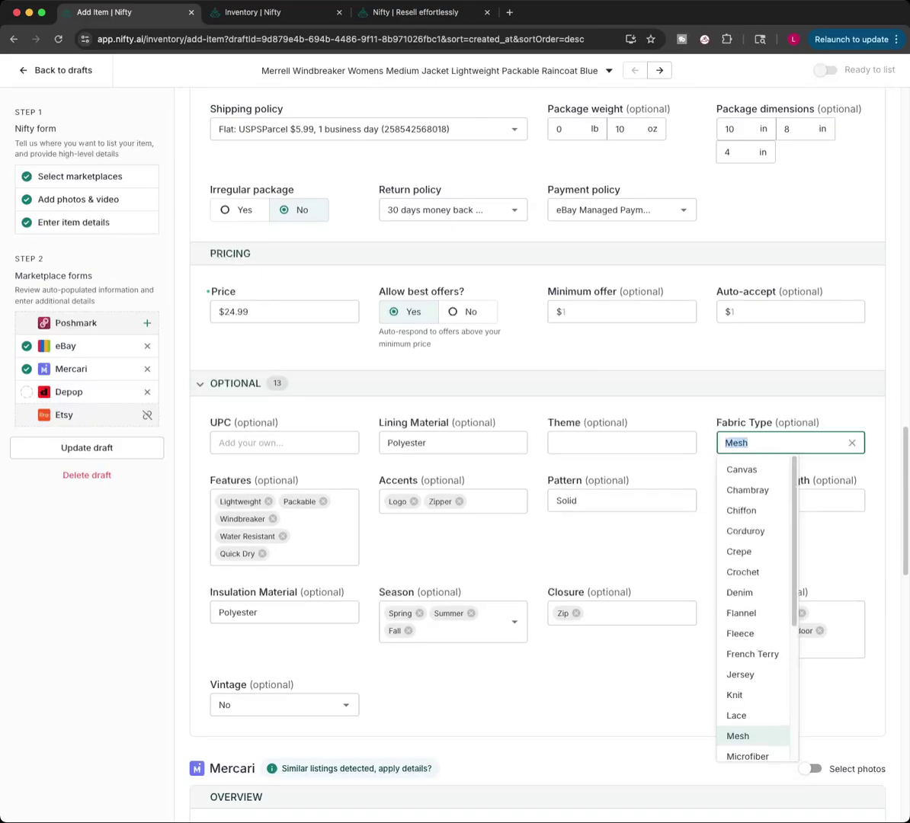
{"action": "key", "text": "BackSpace"}
{"action": "key", "text": "Escape"}
Review the jacket's Mercari details and examine the available shipping label options
{"action": "scroll", "coordinate": [534, 458], "scroll_direction": "down", "scroll_amount": 5}
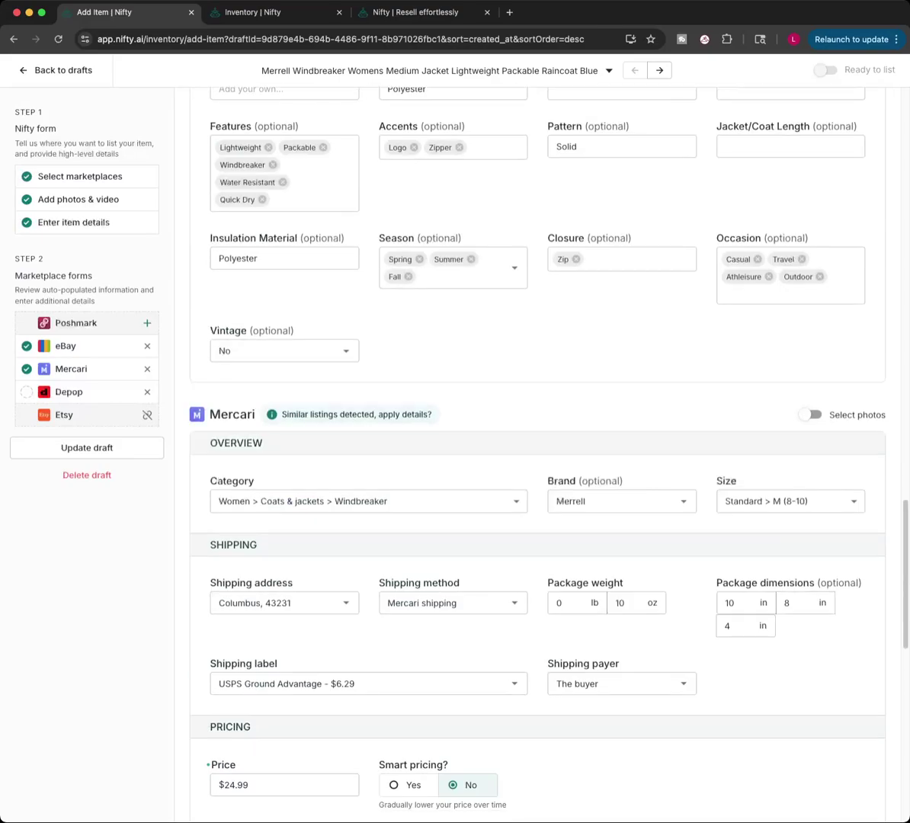
{"action": "scroll", "coordinate": [366, 646], "scroll_direction": "down", "scroll_amount": 1}
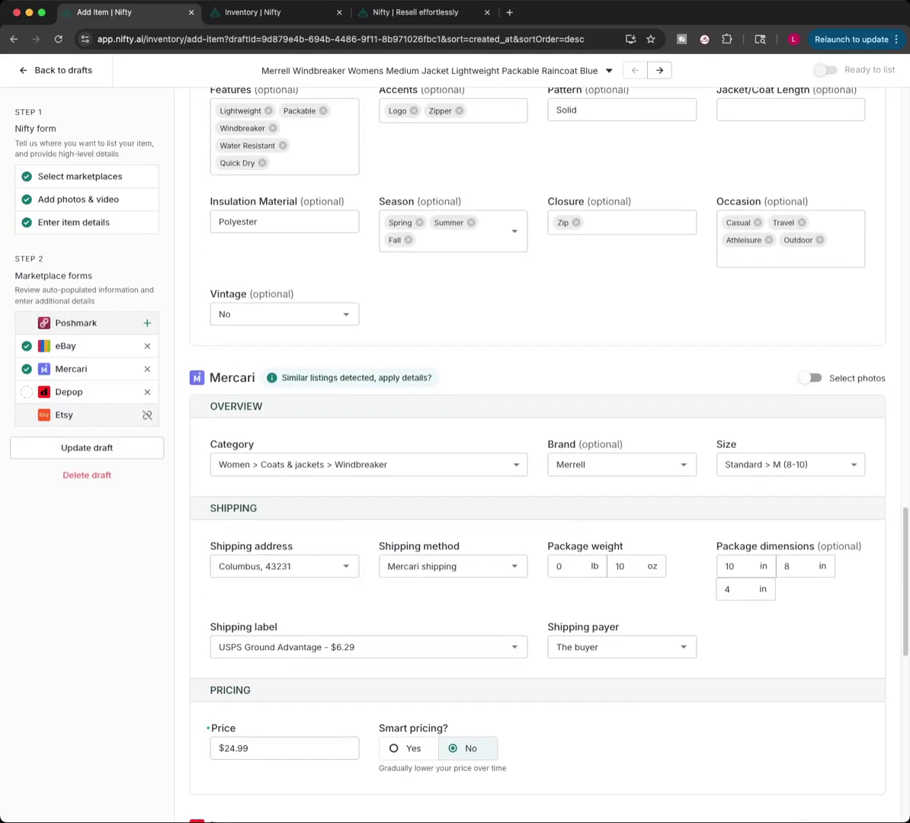
{"action": "left_click", "coordinate": [366, 647]}
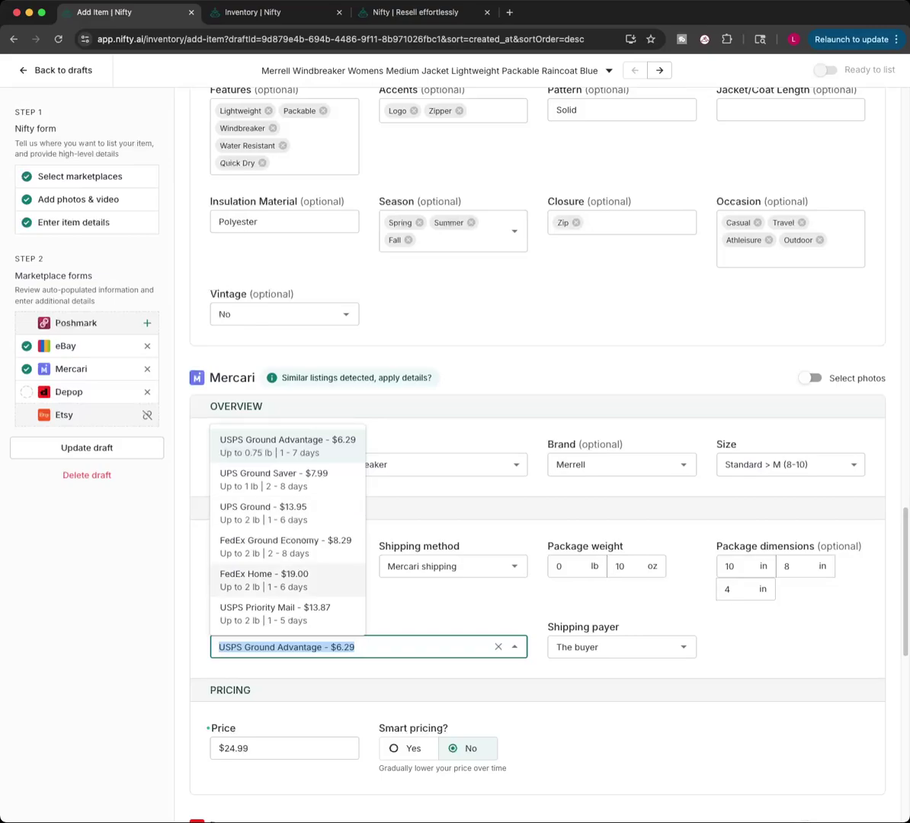
{"action": "left_click", "coordinate": [427, 610]}
{"action": "left_click", "coordinate": [514, 646]}
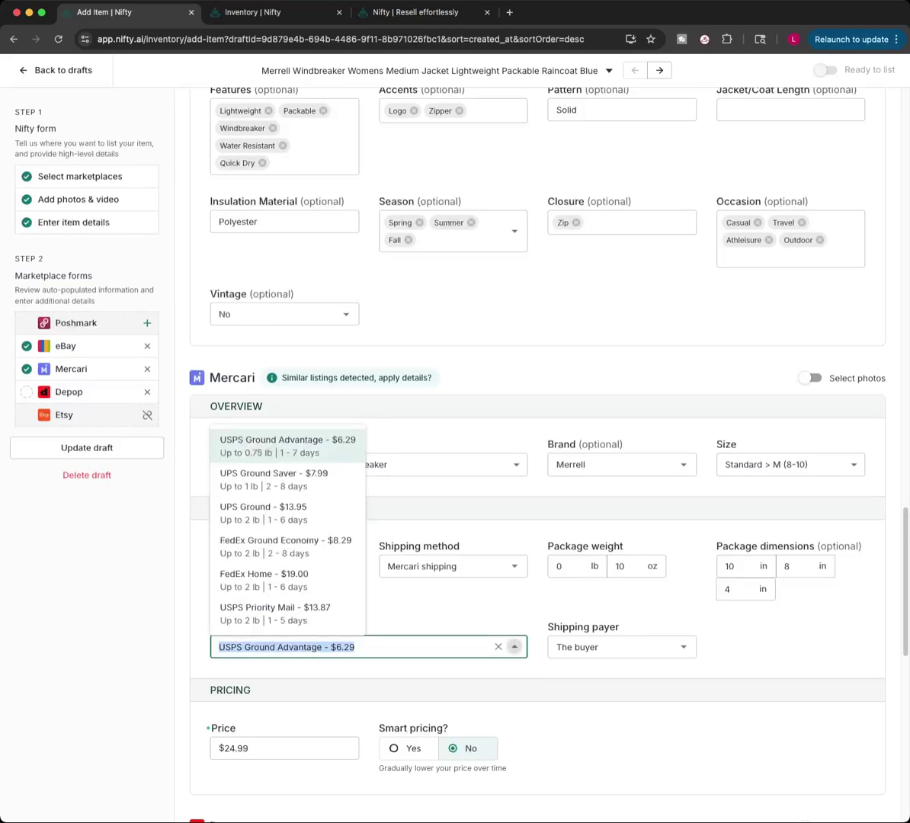
{"action": "left_click", "coordinate": [427, 610]}
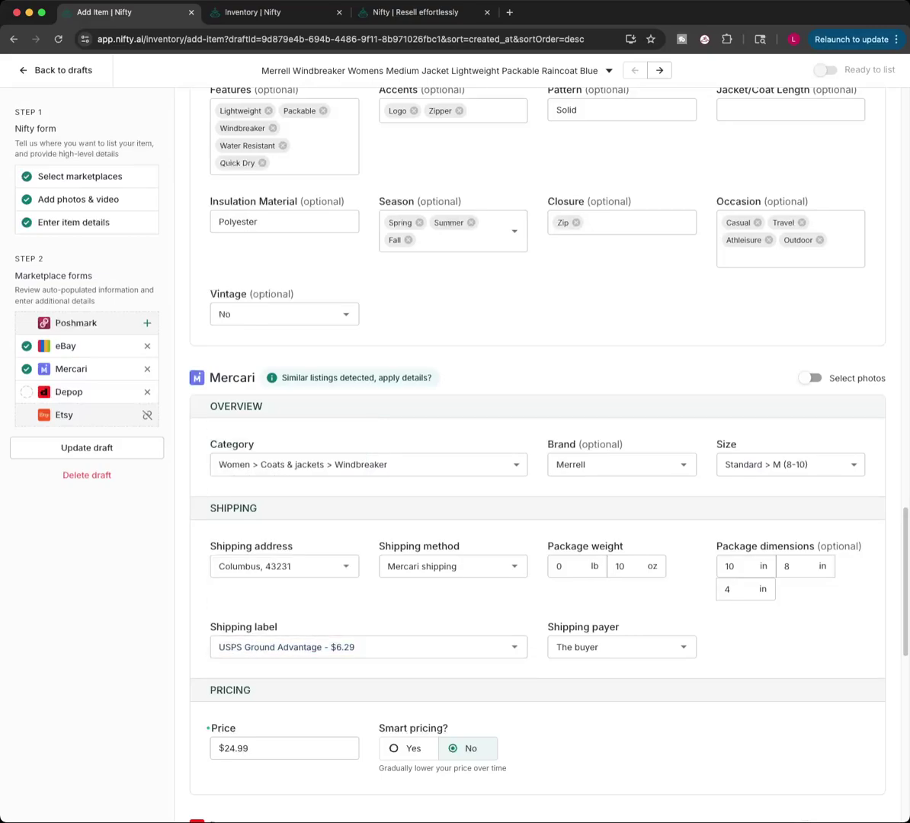
Set the Depop parcel size for the Merrell jacket to XS - $5.99
{"action": "scroll", "coordinate": [534, 442], "scroll_direction": "down", "scroll_amount": 4}
{"action": "scroll", "coordinate": [305, 503], "scroll_direction": "down", "scroll_amount": 4}
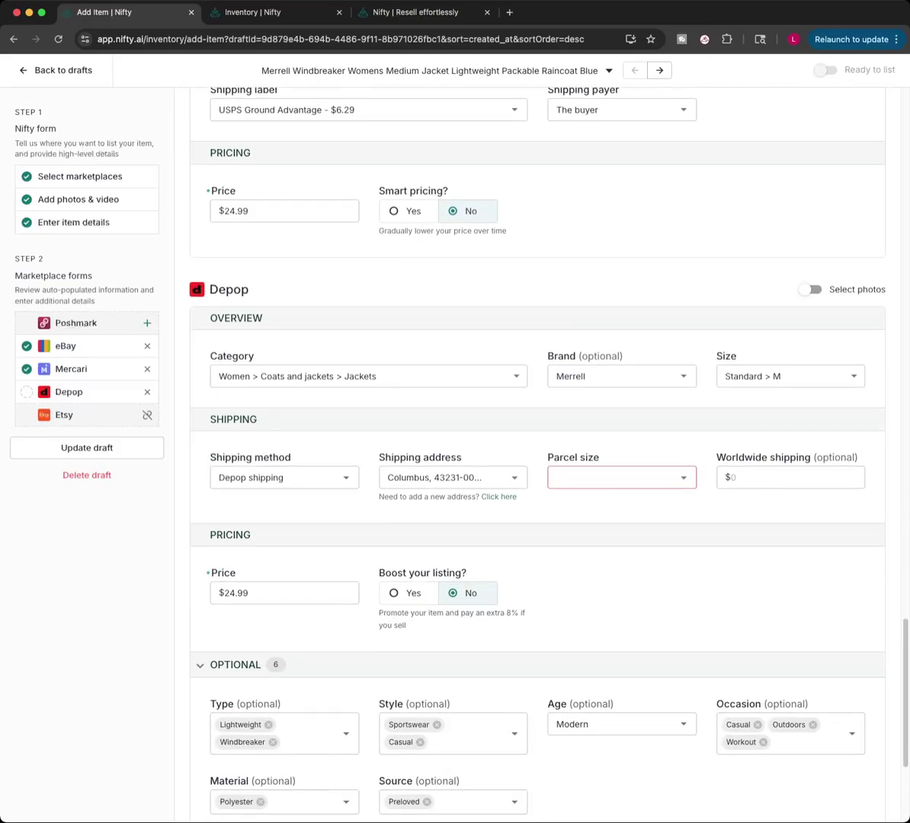
{"action": "left_click", "coordinate": [621, 477]}
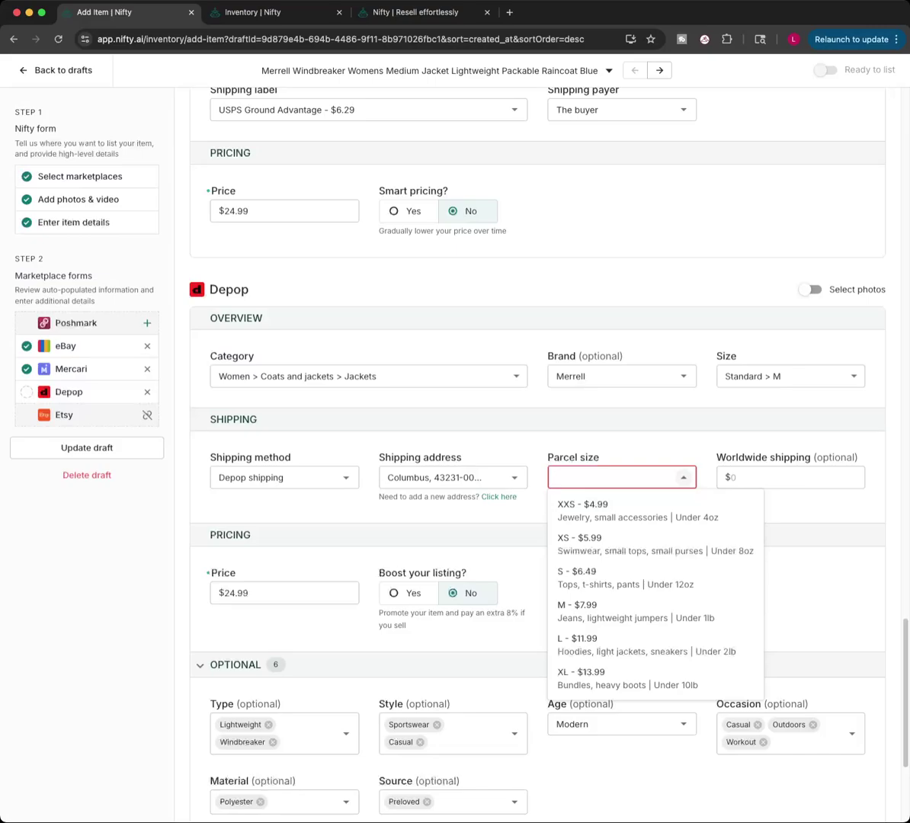
{"action": "key", "text": "Down"}
{"action": "key", "text": "Down"}
{"action": "key", "text": "Down"}
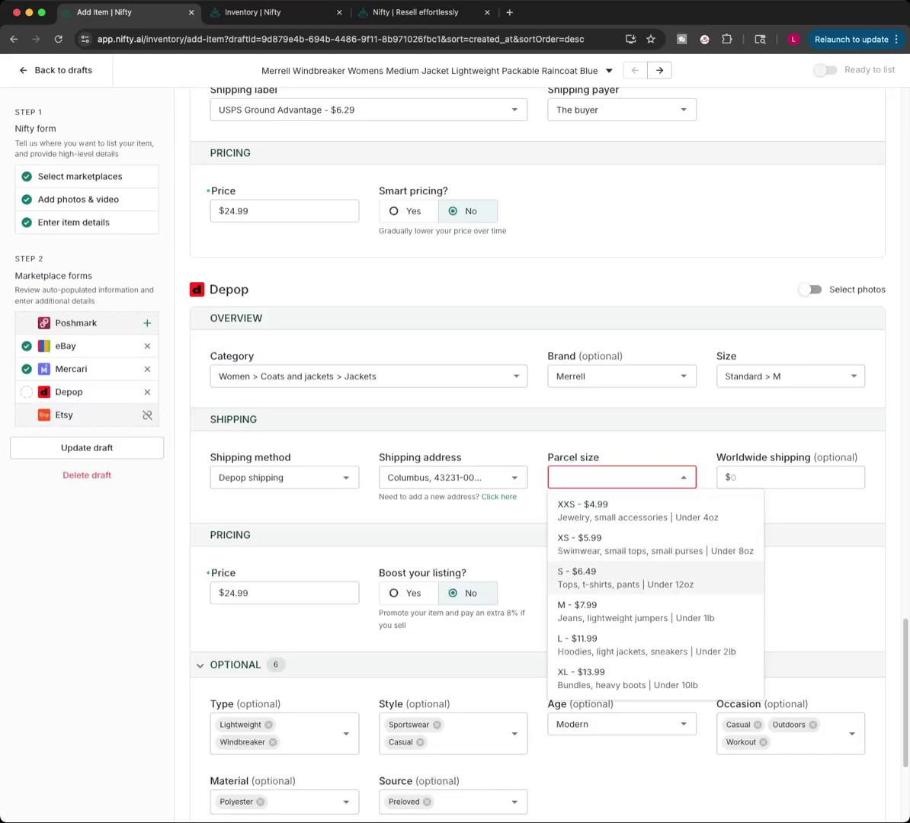
{"action": "key", "text": "Up"}
{"action": "key", "text": "Return"}
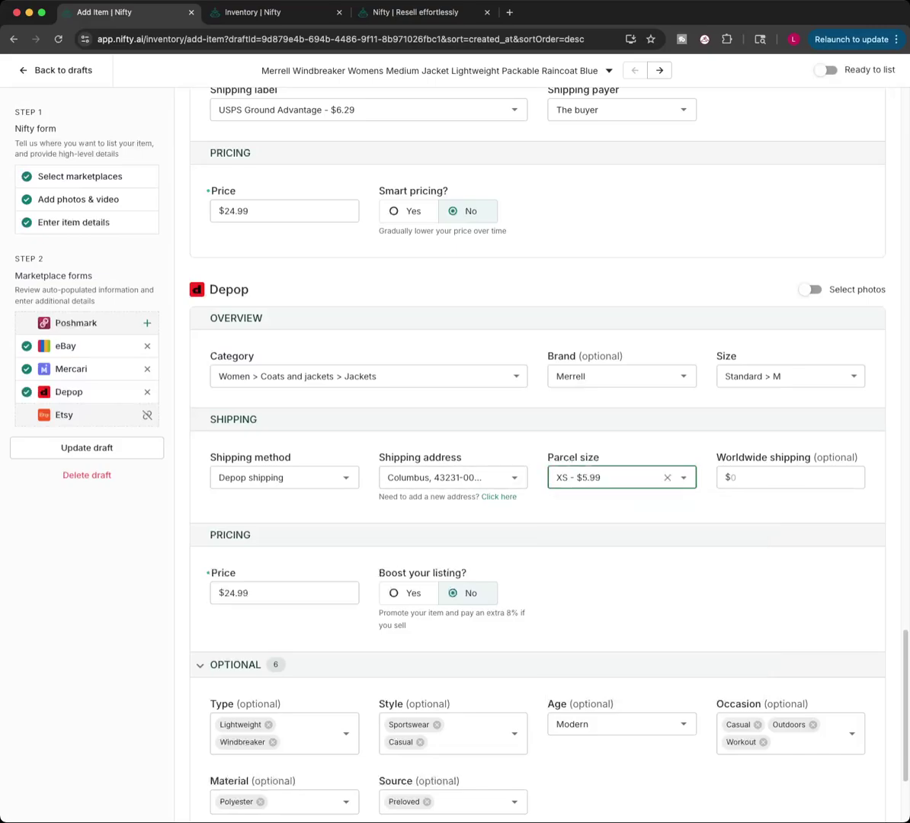
Check the completed marketplace forms and list the Merrell jacket on eBay, Mercari and Depop
{"action": "scroll", "coordinate": [538, 426], "scroll_direction": "down", "scroll_amount": 2}
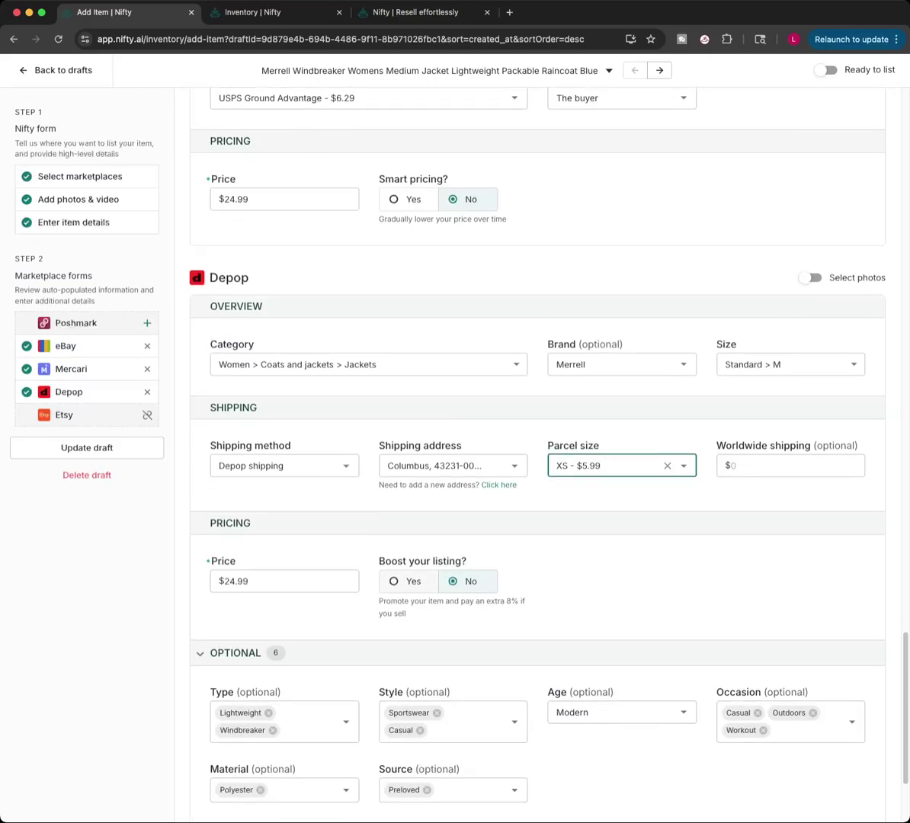
{"action": "scroll", "coordinate": [501, 421], "scroll_direction": "down", "scroll_amount": 3}
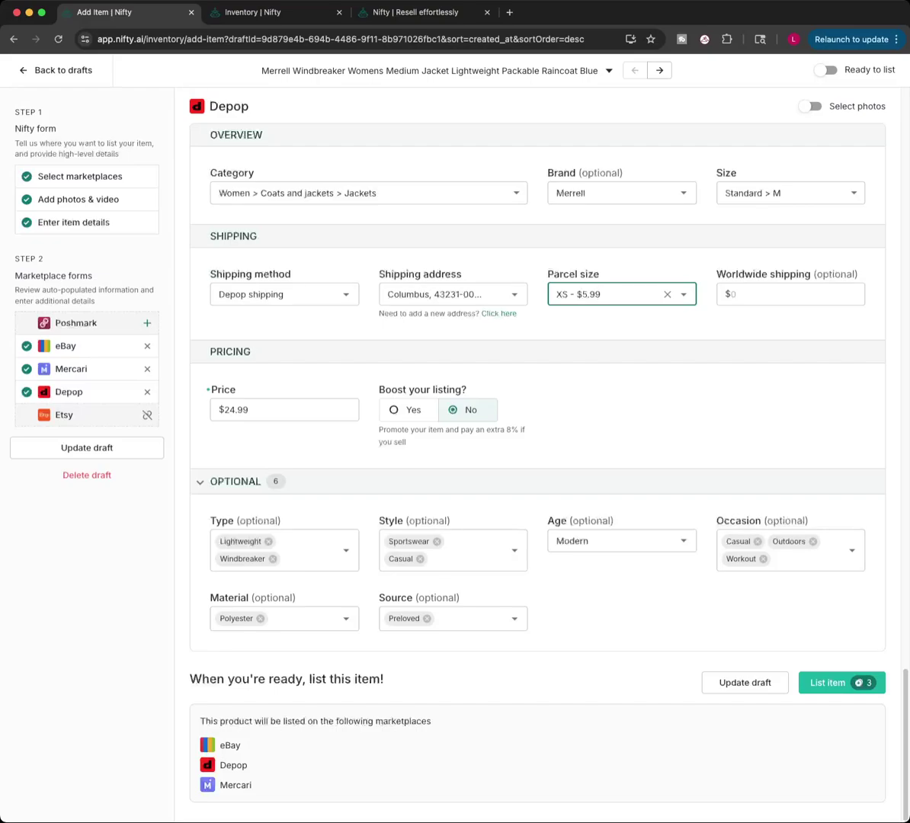
{"action": "scroll", "coordinate": [502, 424], "scroll_direction": "up", "scroll_amount": 15}
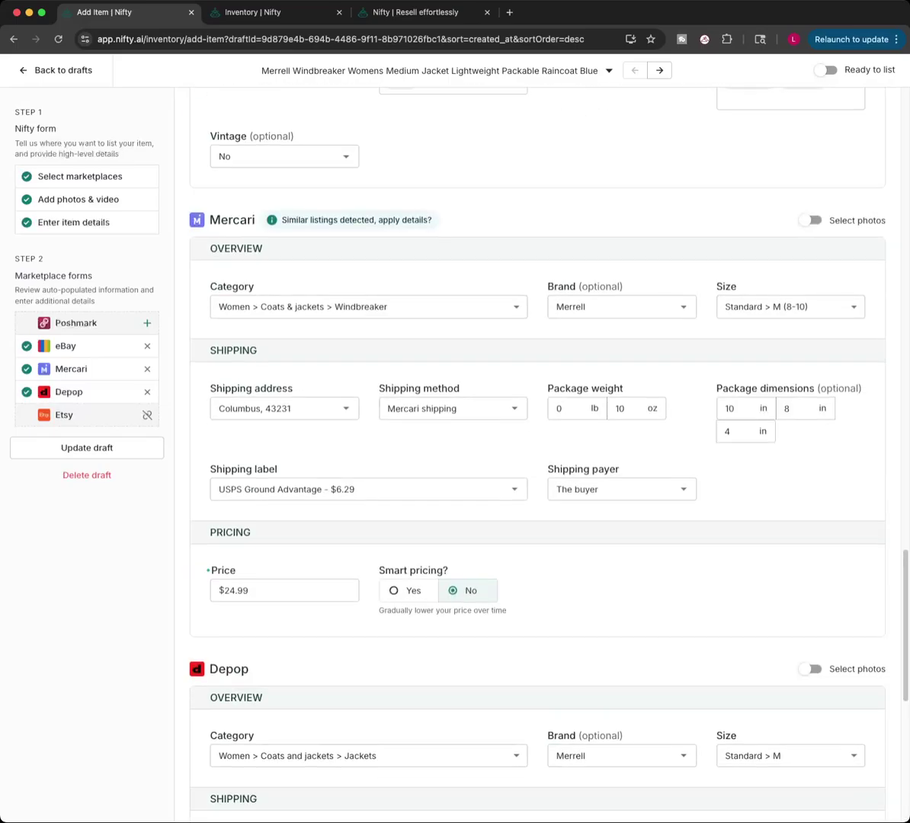
{"action": "scroll", "coordinate": [537, 457], "scroll_direction": "up", "scroll_amount": 10}
{"action": "scroll", "coordinate": [538, 458], "scroll_direction": "down", "scroll_amount": 15}
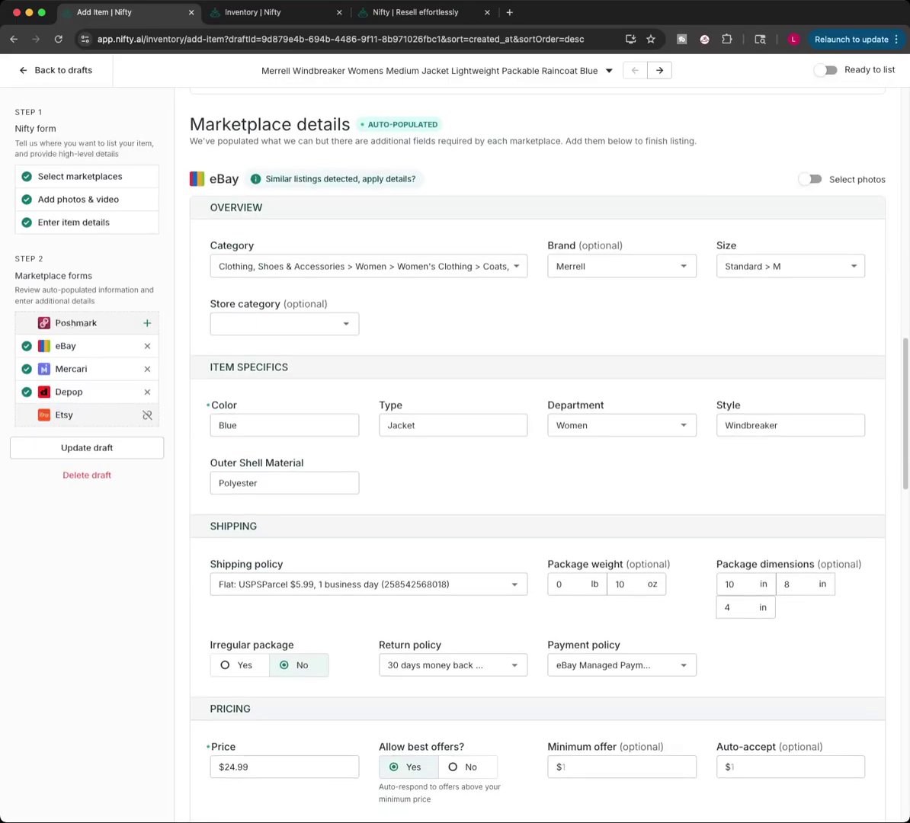
{"action": "scroll", "coordinate": [537, 457], "scroll_direction": "down", "scroll_amount": 15}
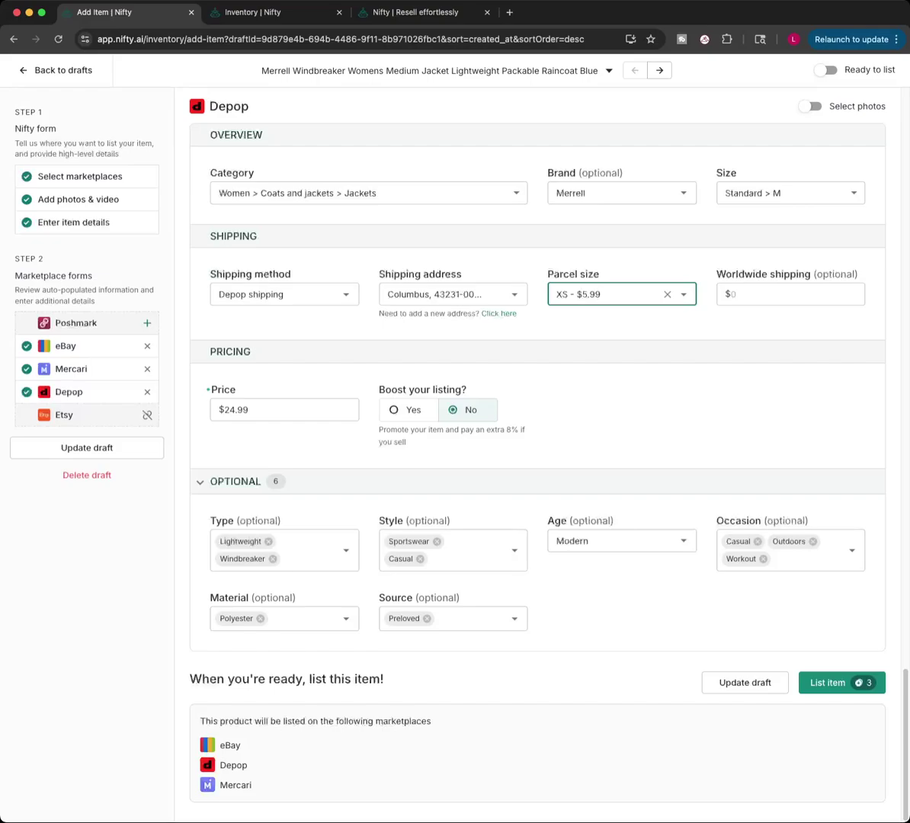
{"action": "left_click", "coordinate": [828, 682]}
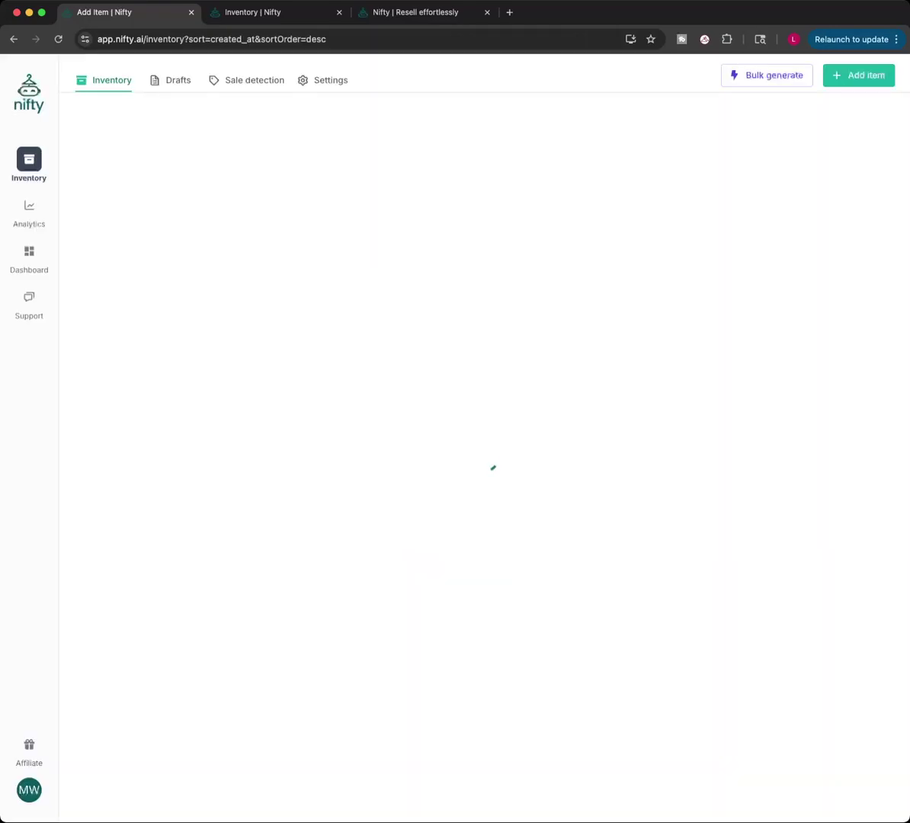
From the inventory, review the Merrell jacket's prefilled Poshmark listing form and close it without listing
{"action": "left_click", "coordinate": [447, 590]}
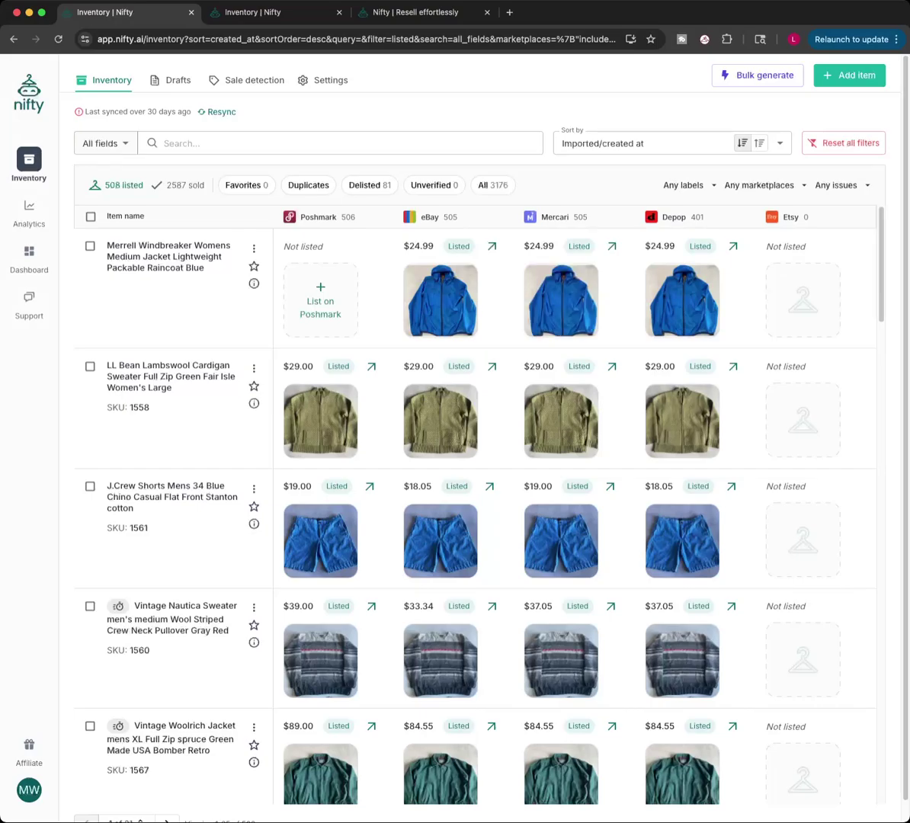
{"action": "left_click", "coordinate": [320, 301]}
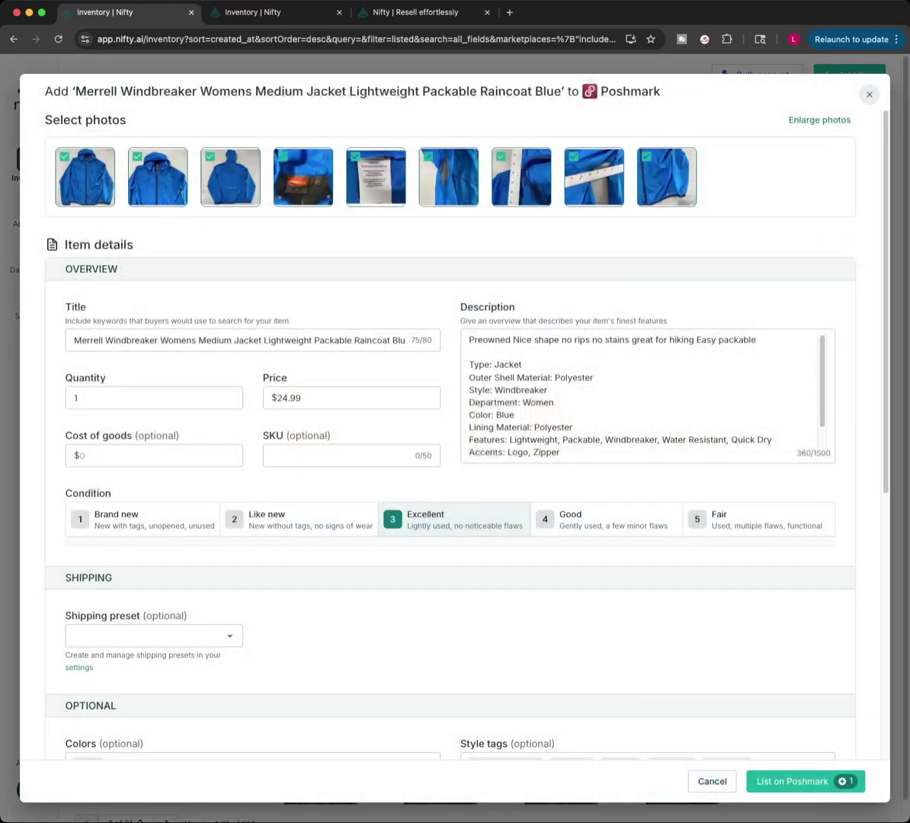
{"action": "scroll", "coordinate": [450, 427], "scroll_direction": "down", "scroll_amount": 5}
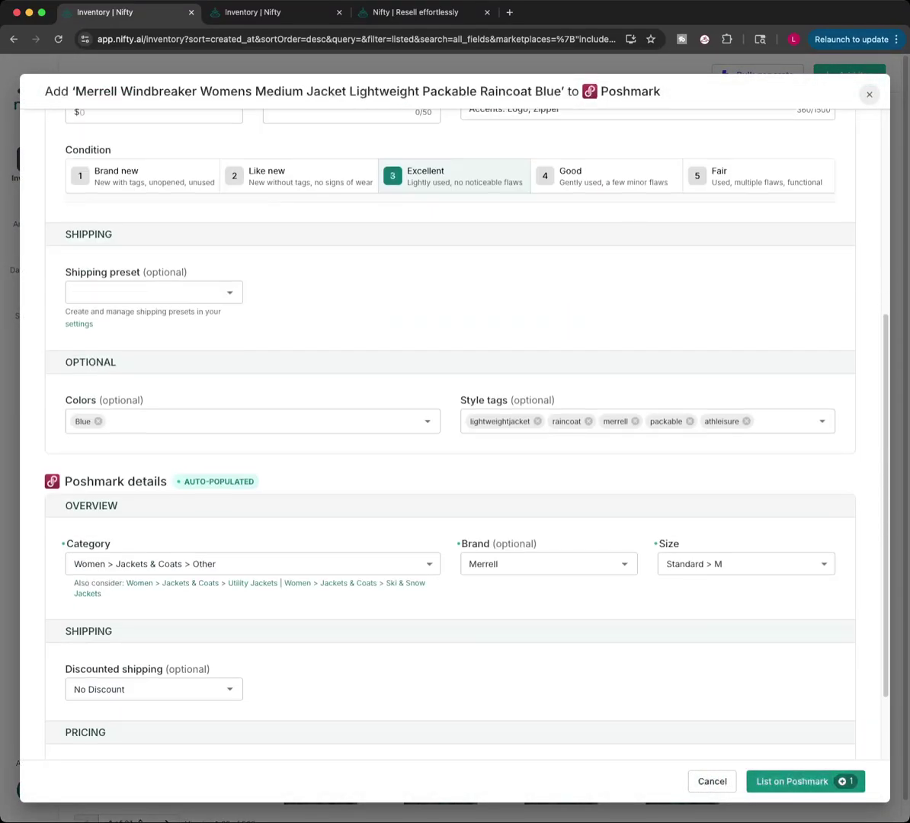
{"action": "scroll", "coordinate": [450, 427], "scroll_direction": "up", "scroll_amount": 5}
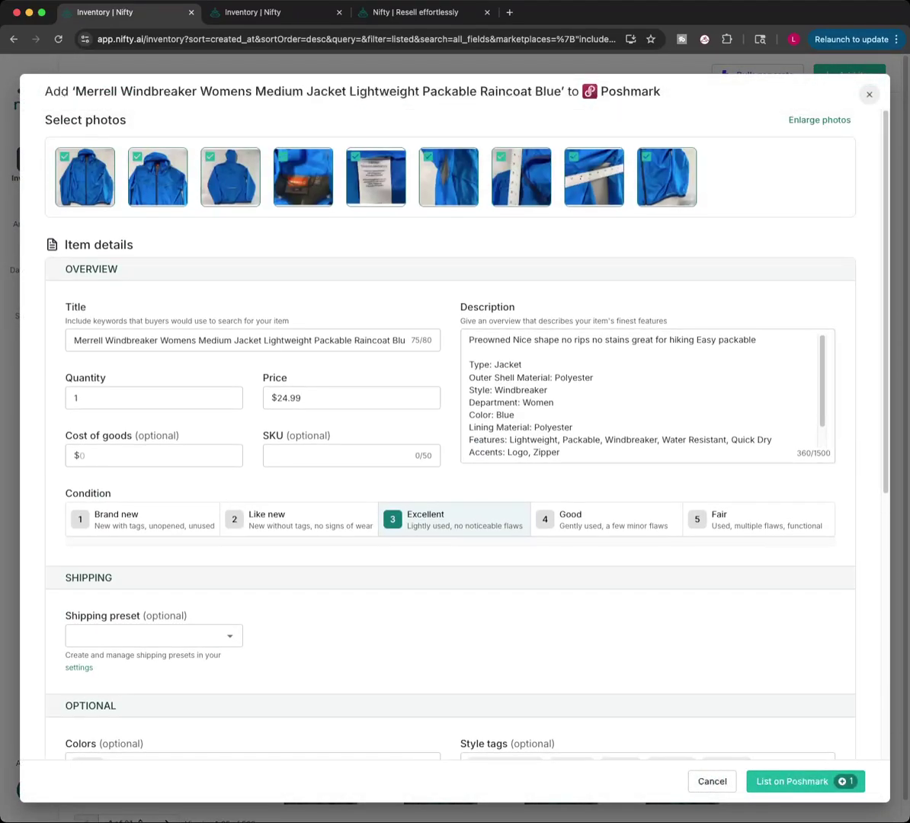
{"action": "key", "text": "Escape"}
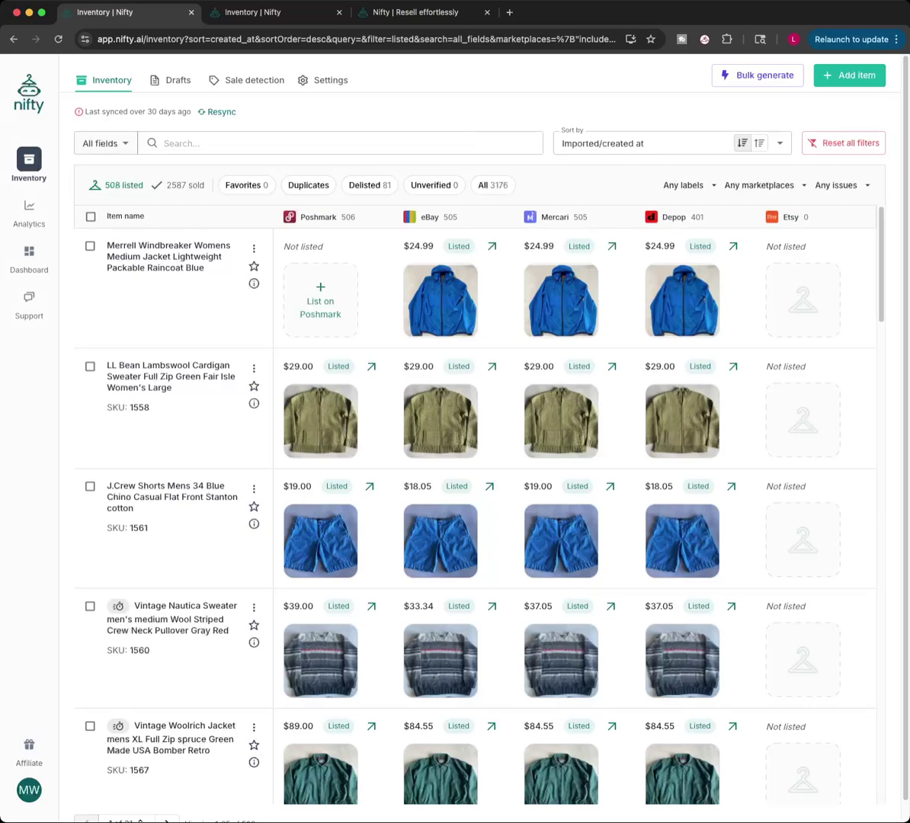
Open the Adidas full zip hoodie draft and go to its item details
{"action": "left_click", "coordinate": [170, 80]}
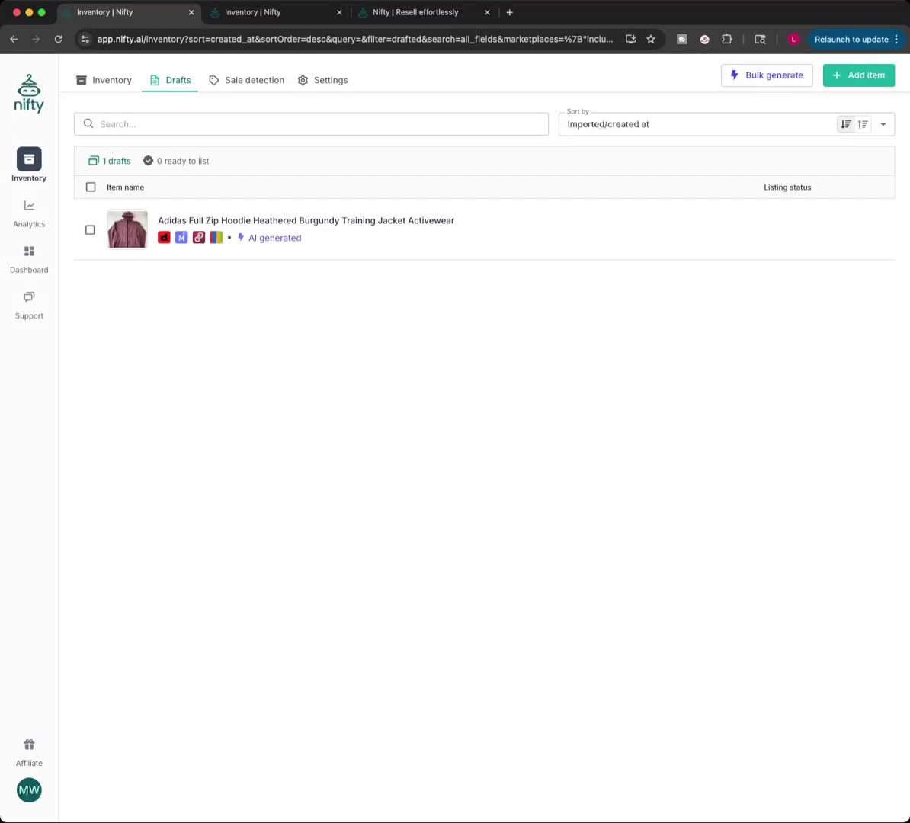
{"action": "left_click", "coordinate": [90, 229]}
{"action": "left_click", "coordinate": [90, 229]}
{"action": "left_click", "coordinate": [305, 220]}
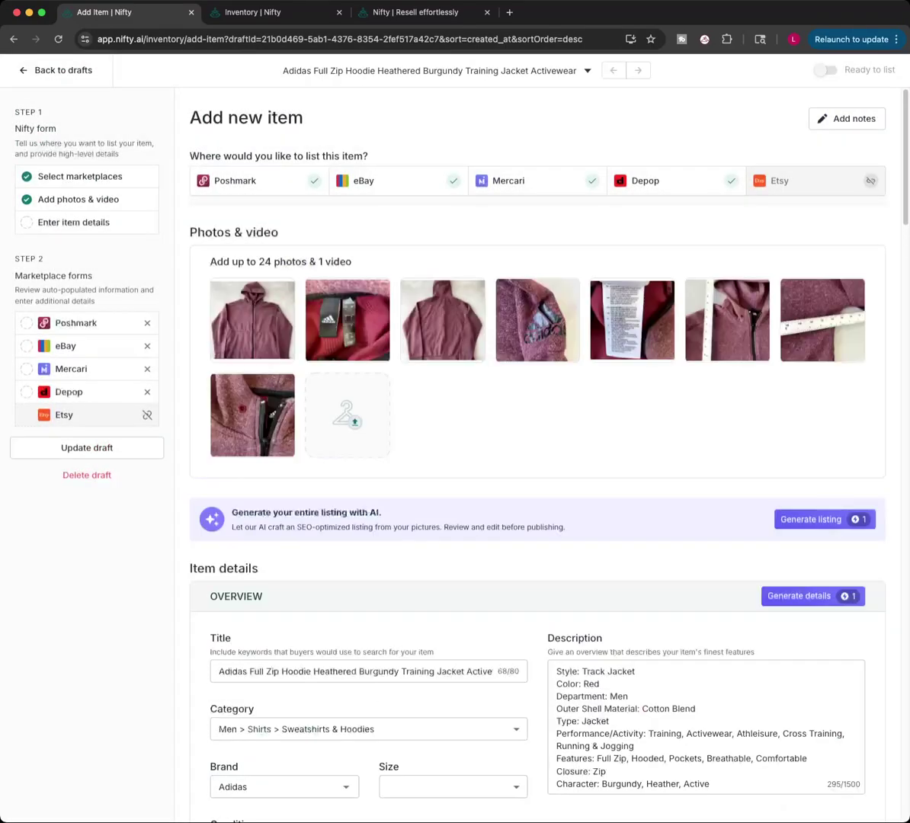
{"action": "scroll", "coordinate": [537, 455], "scroll_direction": "down", "scroll_amount": 3}
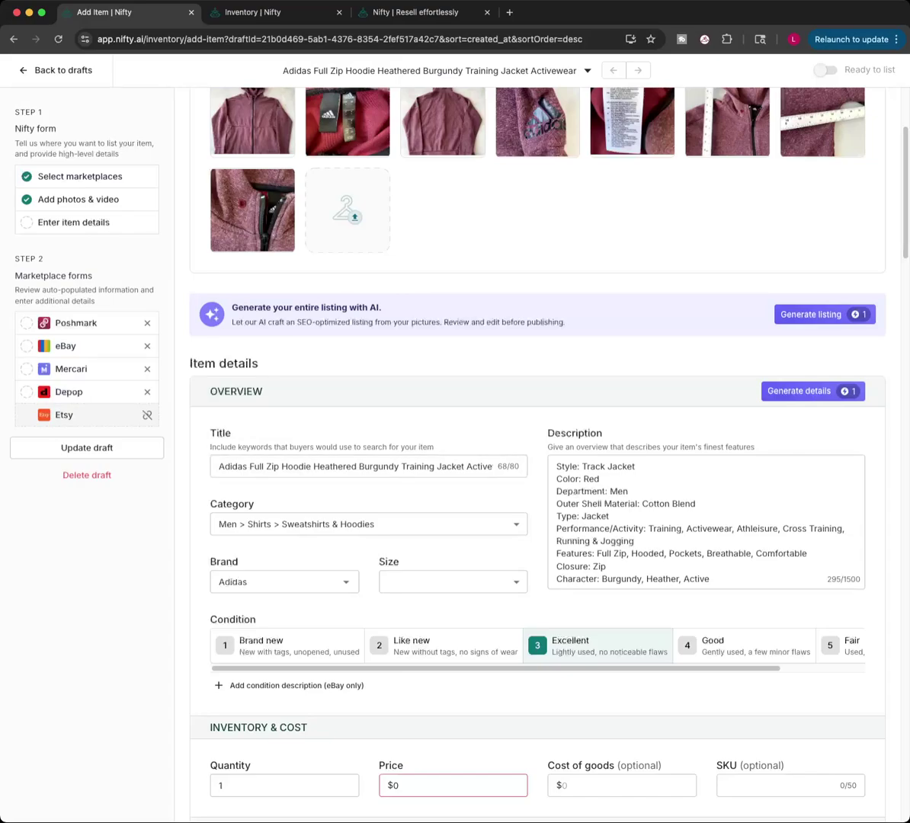
Insert "Mens Large" after "Hoodie" in the Adidas hoodie's title
{"action": "left_click", "coordinate": [368, 466]}
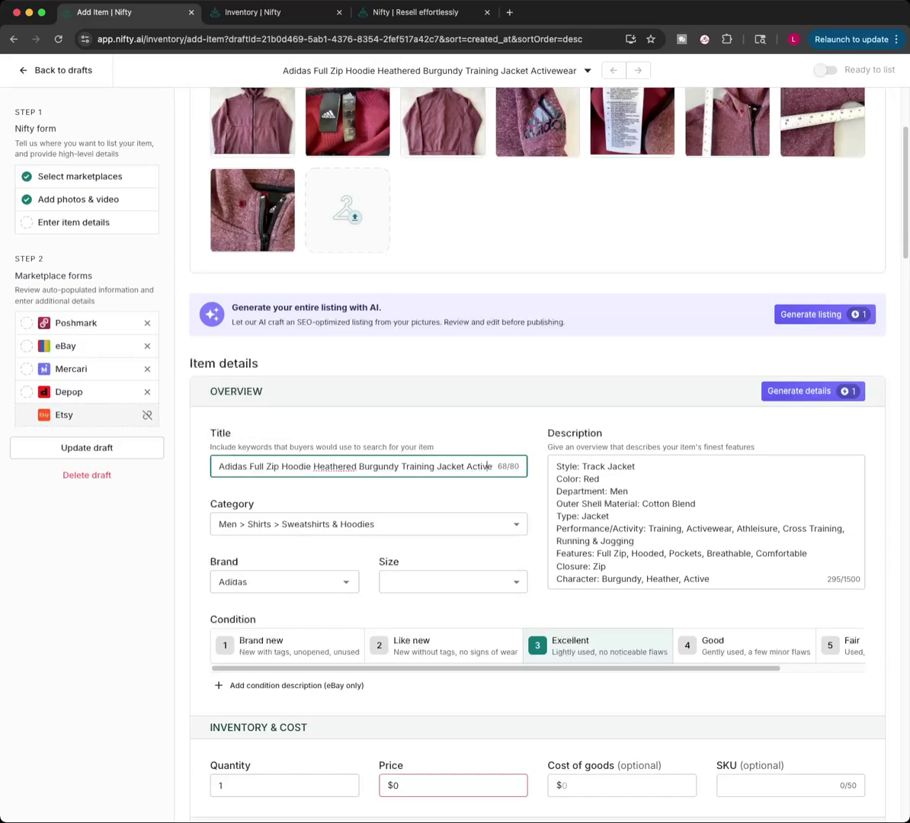
{"action": "key", "text": "Right"}
{"action": "key", "text": "Right"}
{"action": "key", "text": "Right"}
{"action": "key", "text": "Right"}
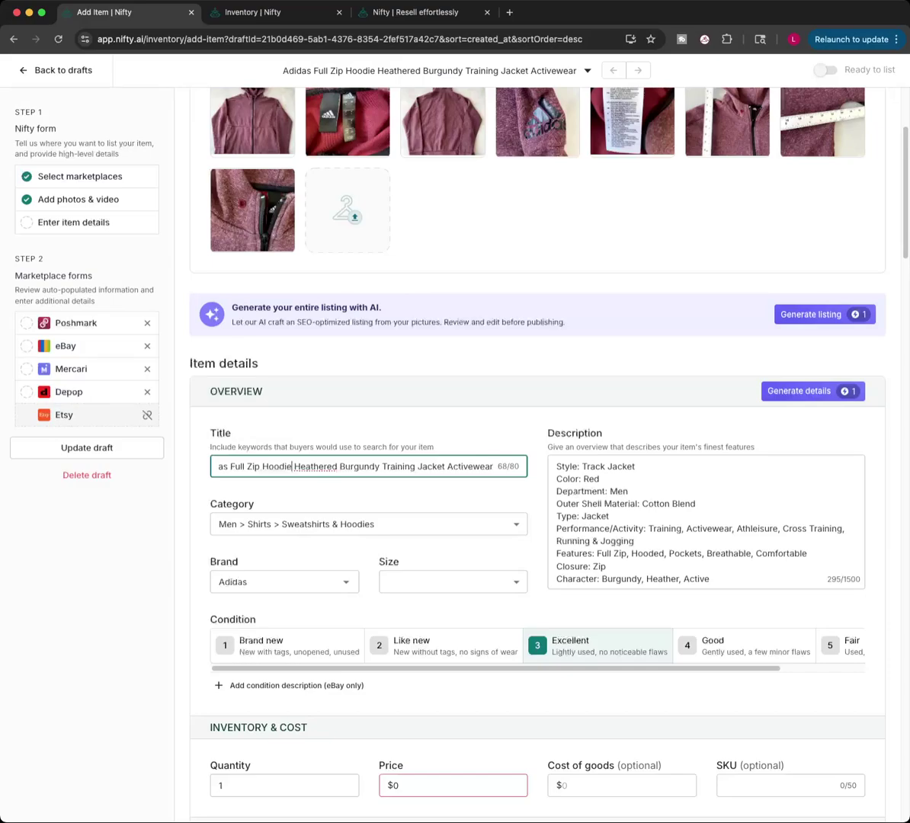
{"action": "type", "text": "s Large"}
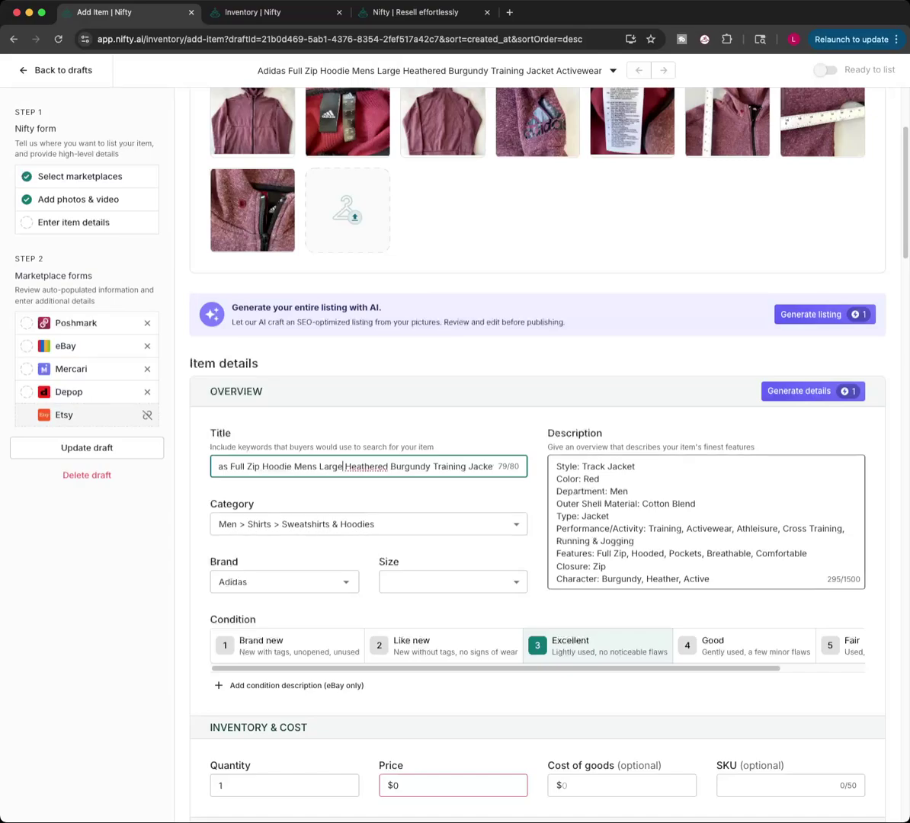
Add the line "Nice Shape missing drawstring" above the existing description, separated from it by a blank line
{"action": "left_click", "coordinate": [557, 466]}
{"action": "key", "text": "Return"}
{"action": "key", "text": "Return"}
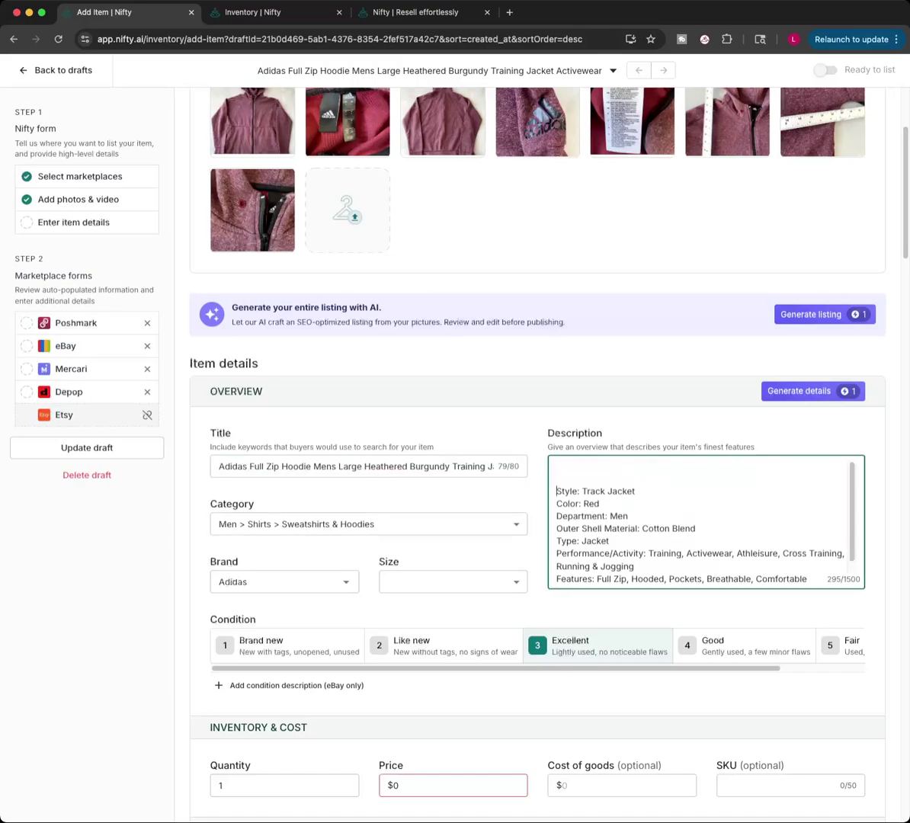
{"action": "left_click", "coordinate": [557, 467]}
{"action": "type", "text": "Nice Shape missing d"}
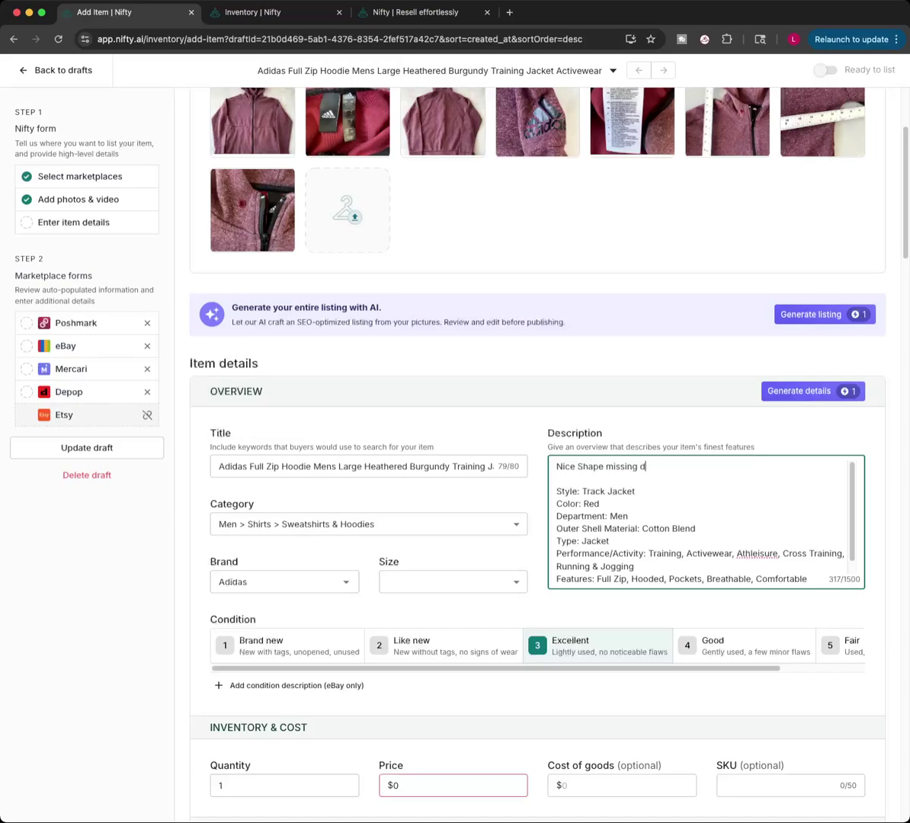
{"action": "type", "text": "rawstring"}
Set the hoodie's size to Standard L and its price to $19.98
{"action": "scroll", "coordinate": [705, 523], "scroll_direction": "down", "scroll_amount": 2}
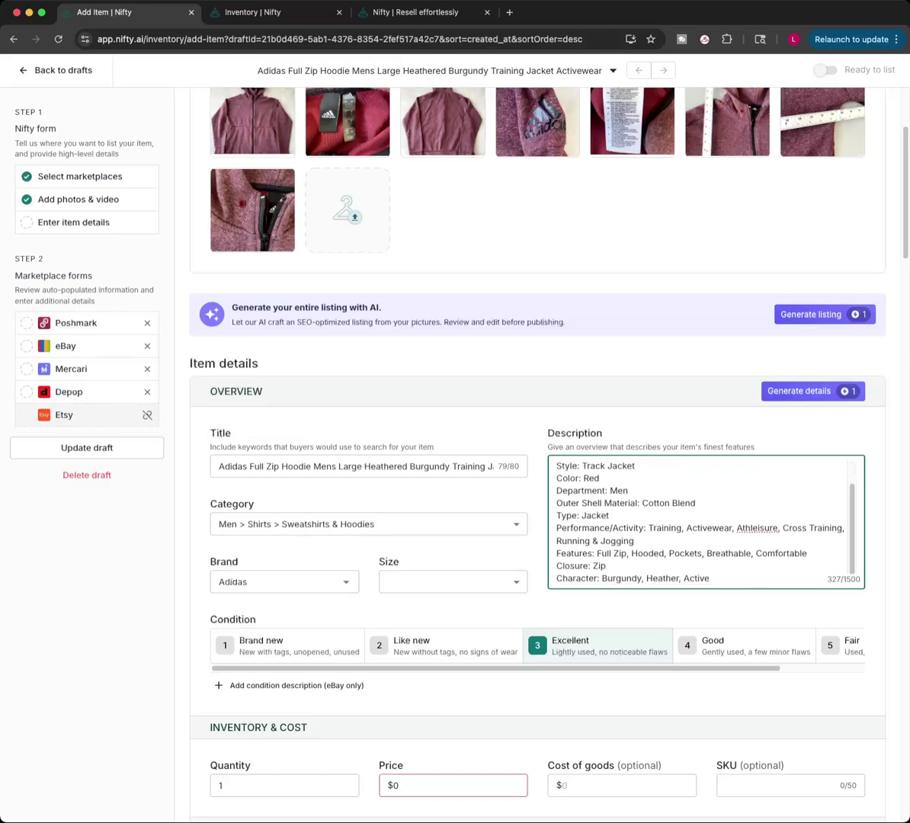
{"action": "scroll", "coordinate": [531, 424], "scroll_direction": "down", "scroll_amount": 4}
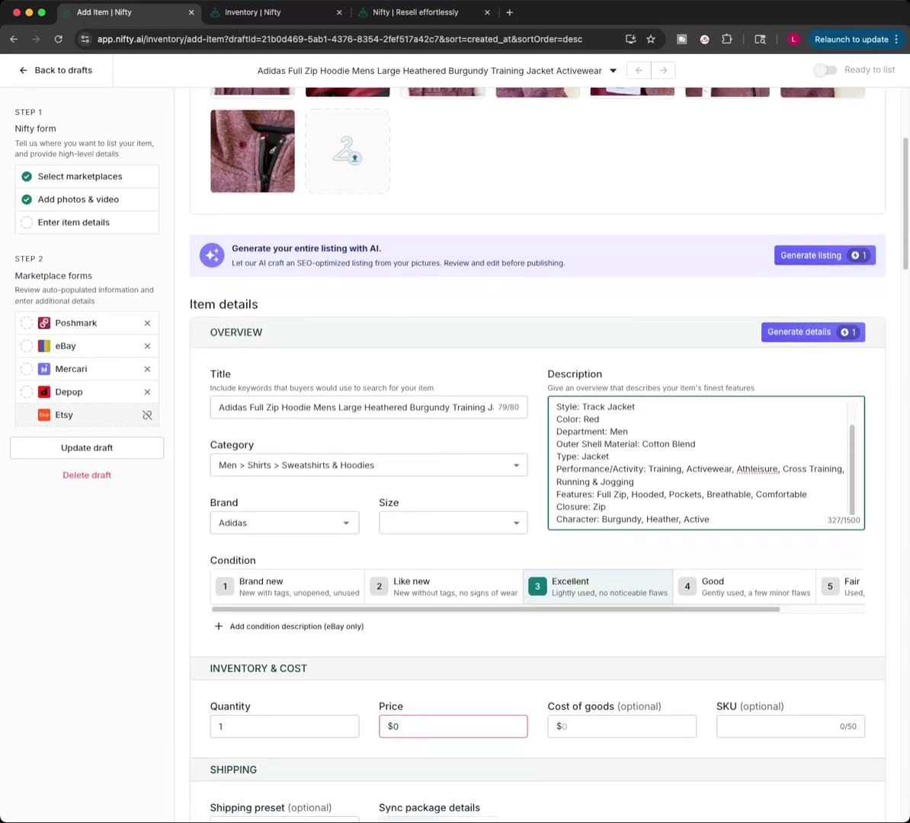
{"action": "left_click", "coordinate": [452, 443]}
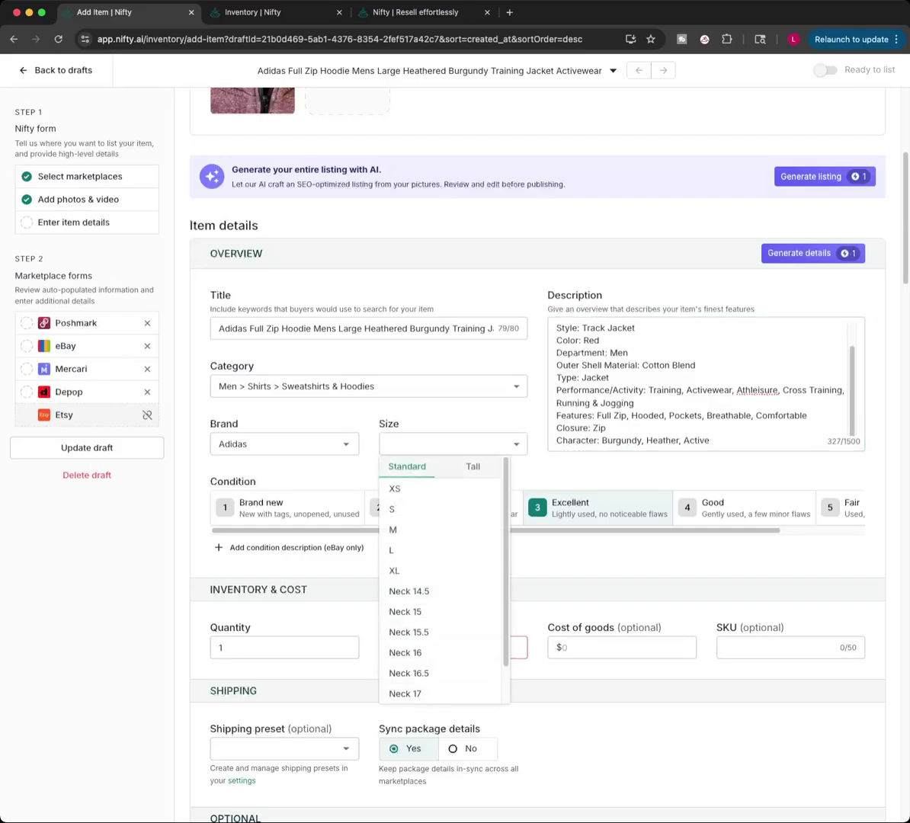
{"action": "left_click", "coordinate": [426, 550]}
{"action": "scroll", "coordinate": [531, 424], "scroll_direction": "down", "scroll_amount": 3}
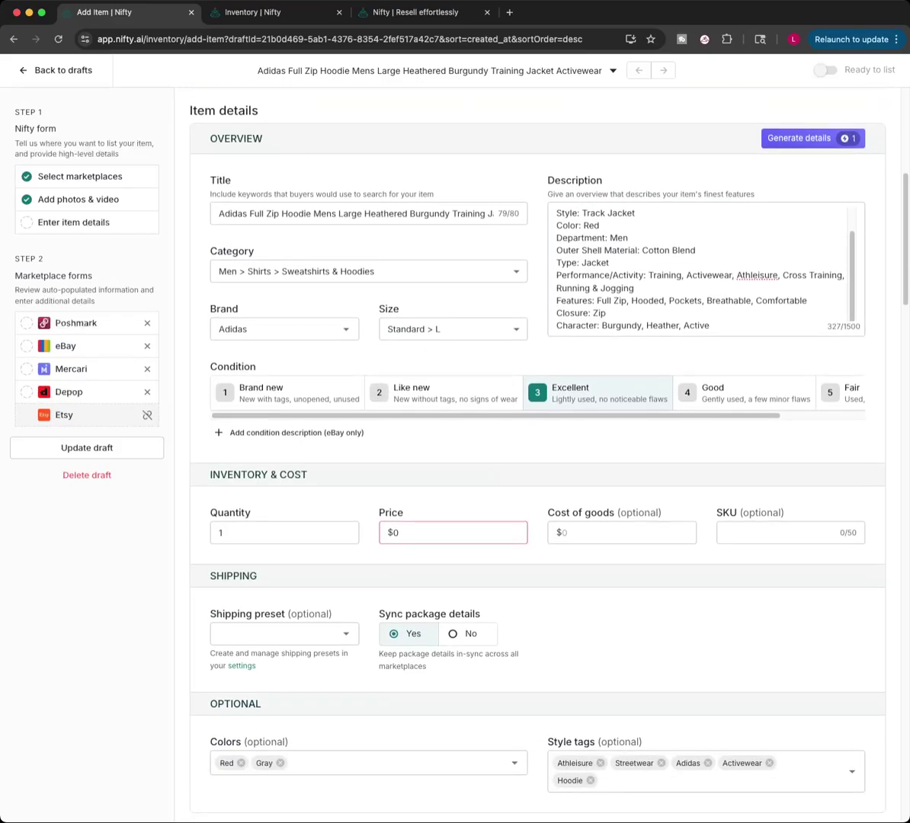
{"action": "double_click", "coordinate": [396, 533]}
{"action": "type", "text": "19.98"}
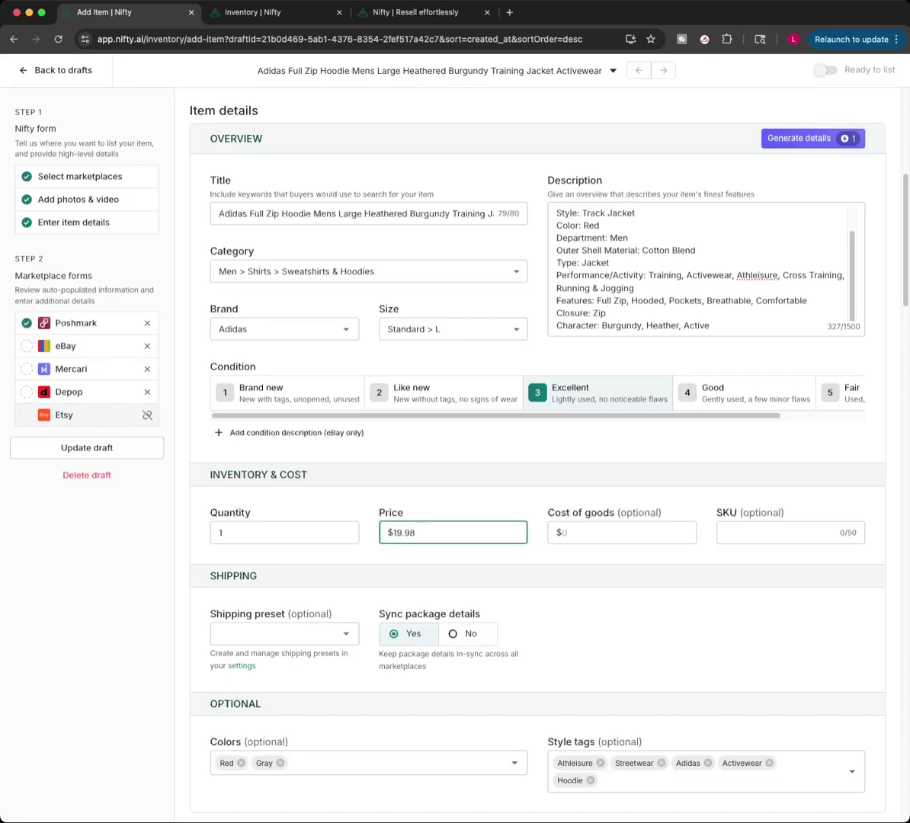
{"action": "scroll", "coordinate": [537, 453], "scroll_direction": "down", "scroll_amount": 2}
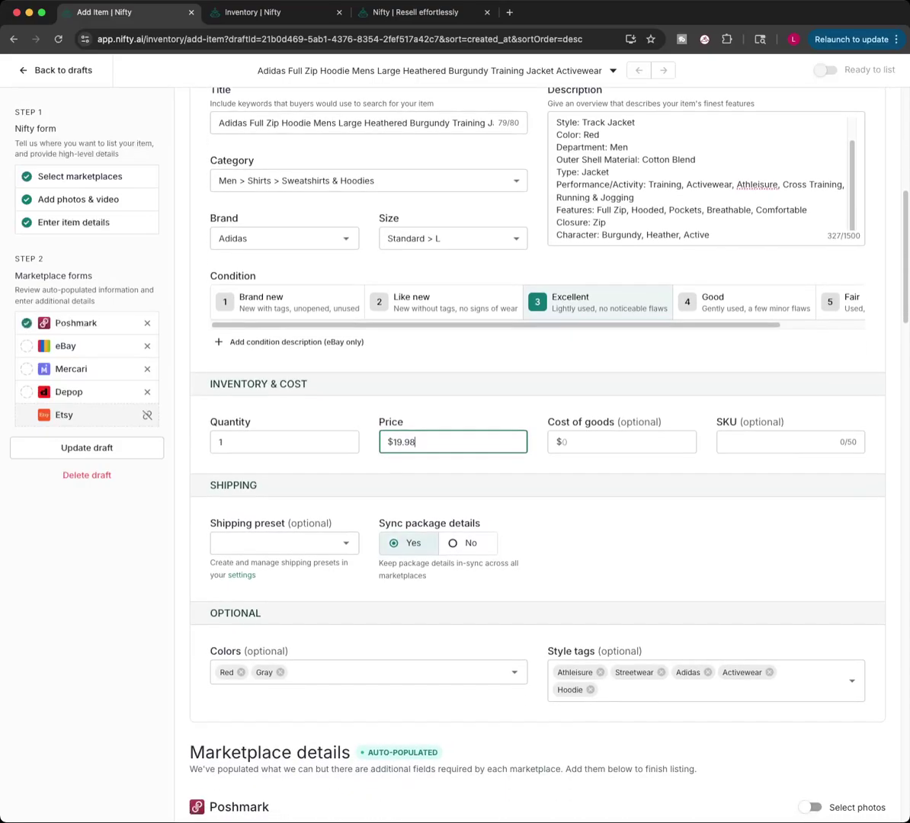
Apply the "Shipping 2lbs" shipping preset to the hoodie draft
{"action": "left_click", "coordinate": [346, 543]}
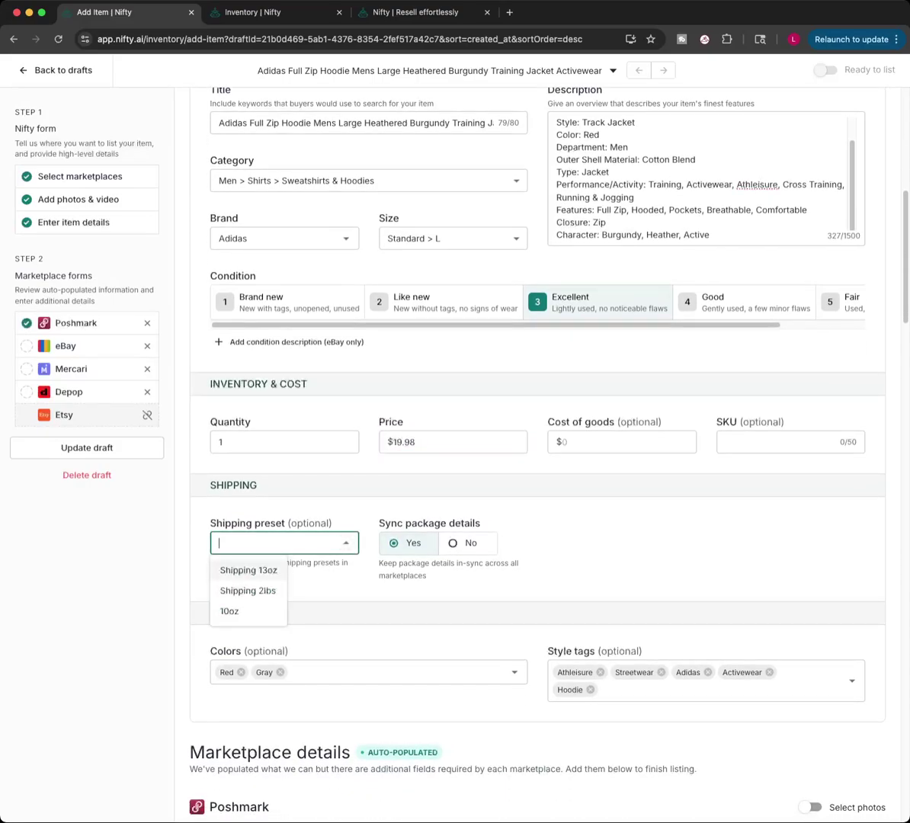
{"action": "key", "text": "Down"}
{"action": "key", "text": "Return"}
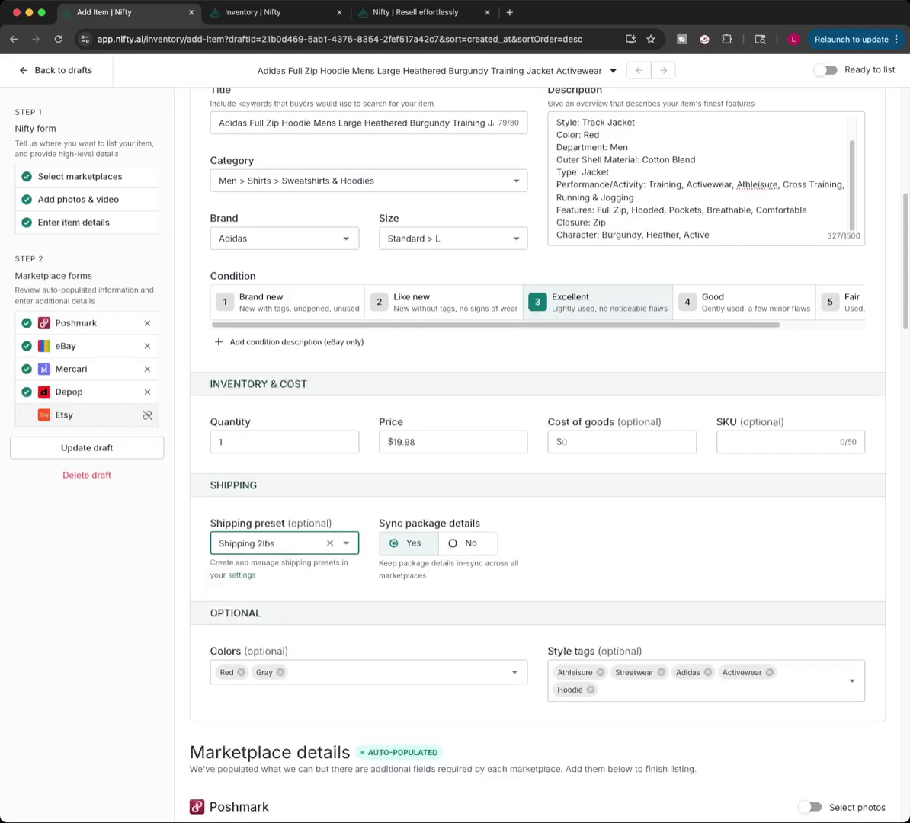
{"action": "key", "text": "Tab"}
{"action": "scroll", "coordinate": [537, 453], "scroll_direction": "down", "scroll_amount": 1}
{"action": "scroll", "coordinate": [538, 453], "scroll_direction": "down", "scroll_amount": 1}
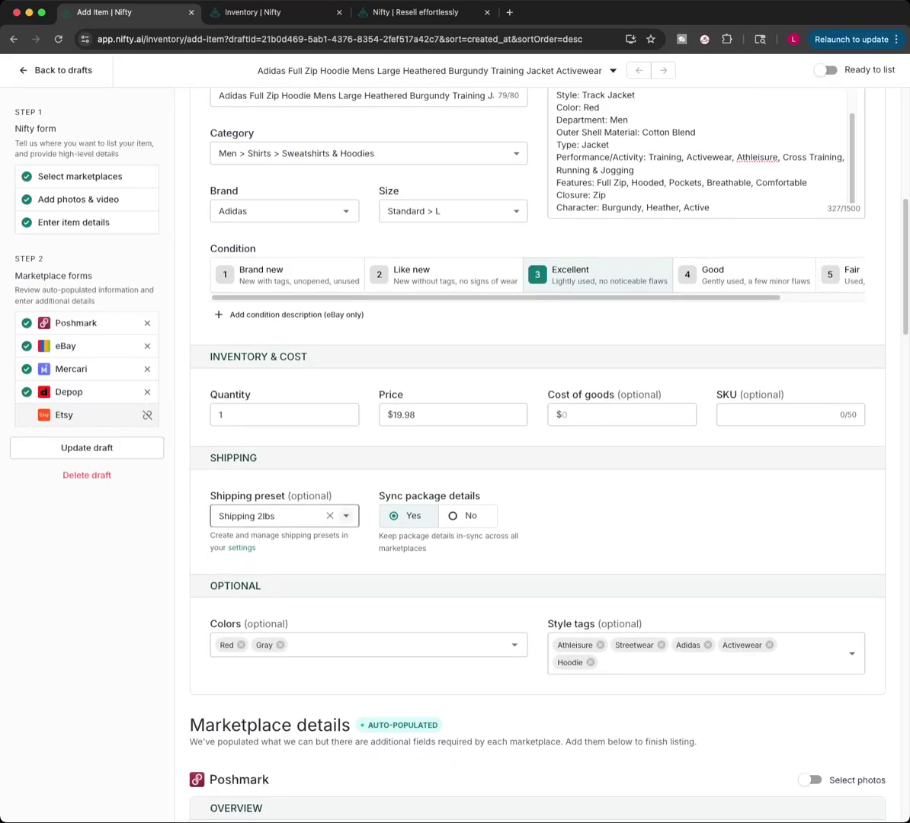
Clear the shipping preset and, after checking the Poshmark and eBay details, reselect "Shipping 2lbs"
{"action": "left_click", "coordinate": [346, 516]}
{"action": "key", "text": "BackSpace"}
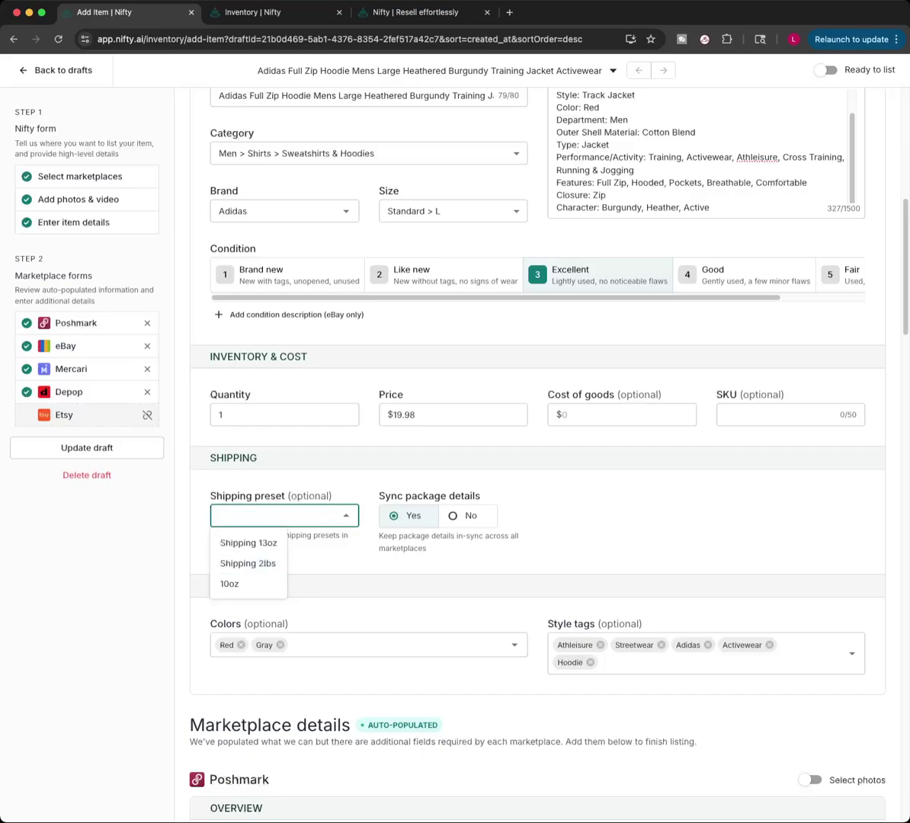
{"action": "key", "text": "Tab"}
{"action": "scroll", "coordinate": [534, 427], "scroll_direction": "down", "scroll_amount": 5}
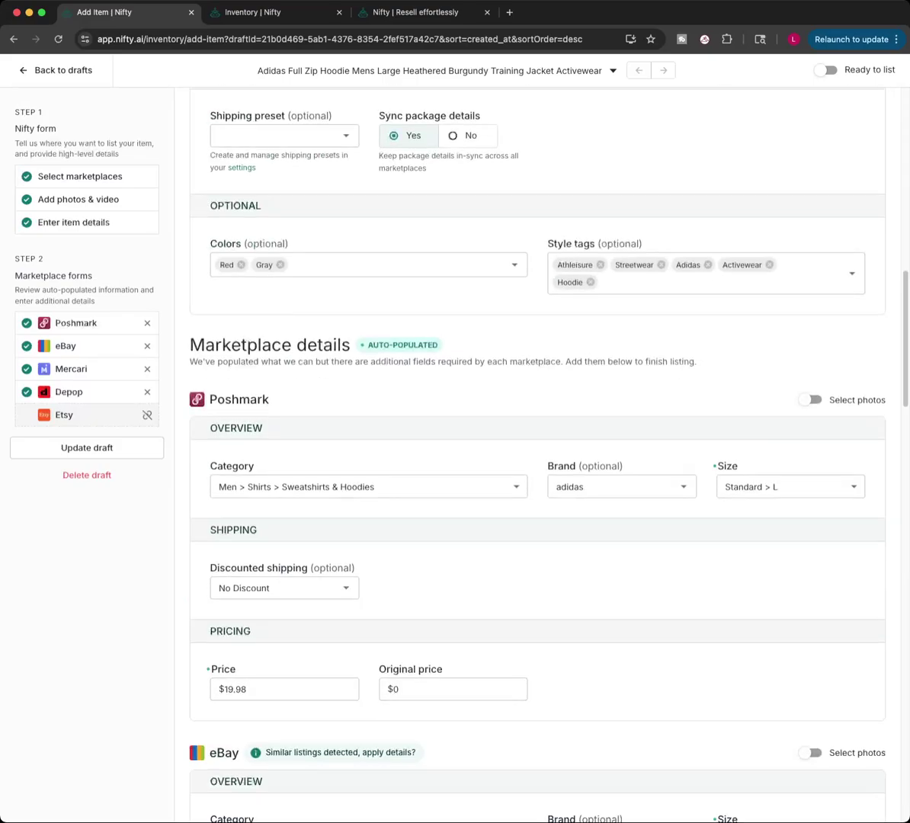
{"action": "scroll", "coordinate": [534, 427], "scroll_direction": "down", "scroll_amount": 6}
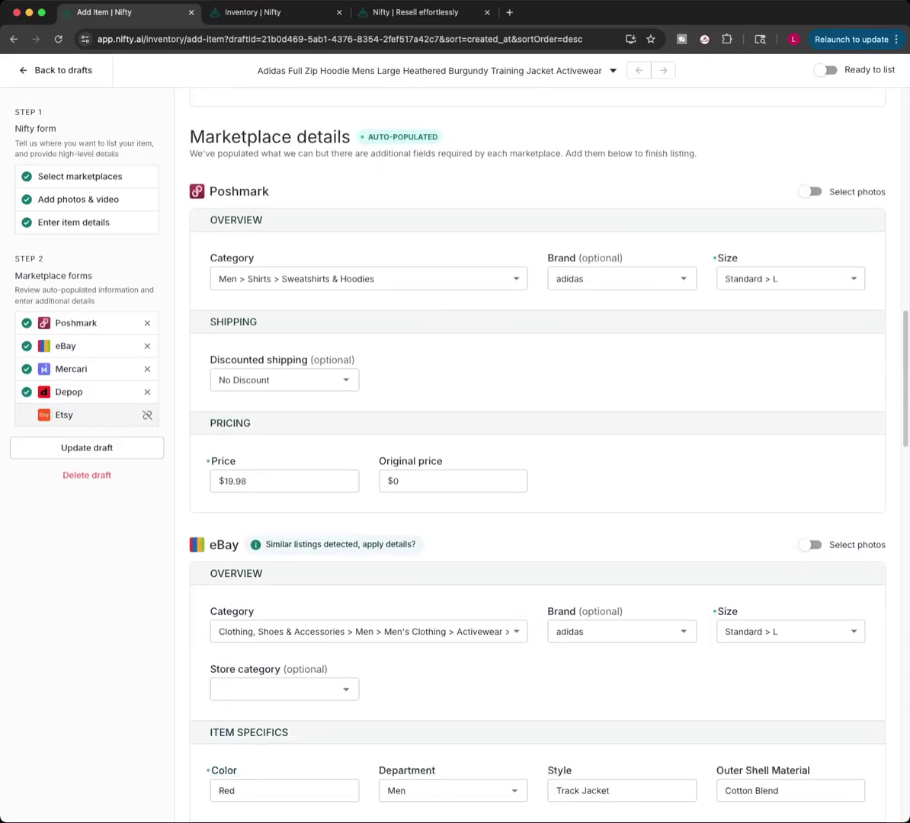
{"action": "scroll", "coordinate": [534, 427], "scroll_direction": "down", "scroll_amount": 1}
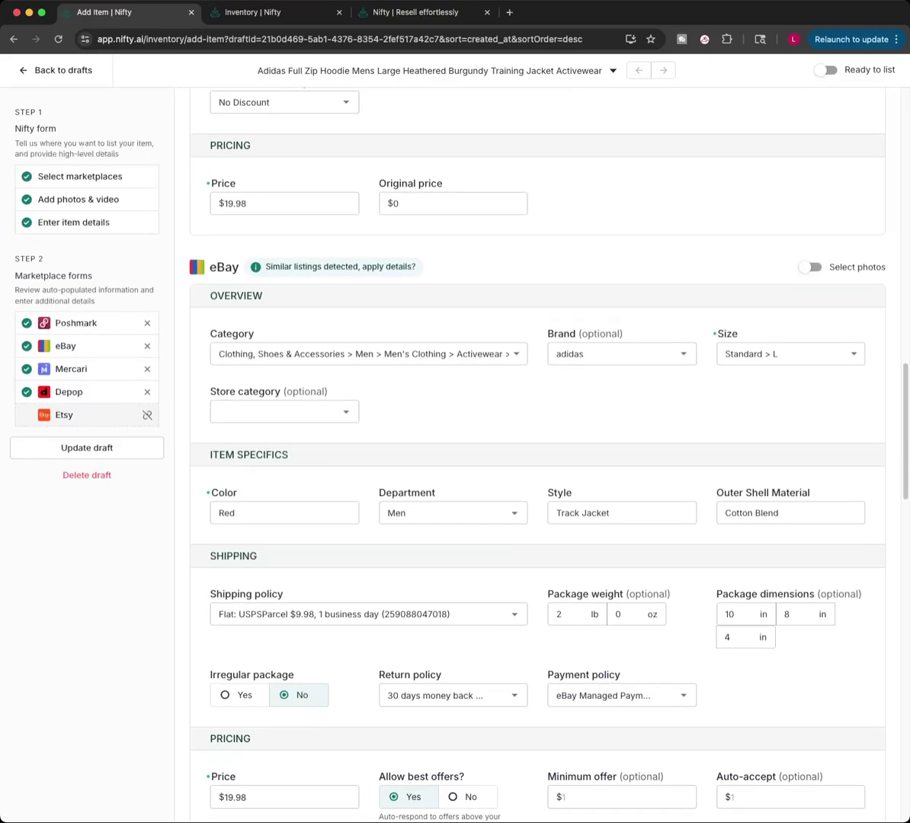
{"action": "scroll", "coordinate": [454, 670], "scroll_direction": "down", "scroll_amount": 7}
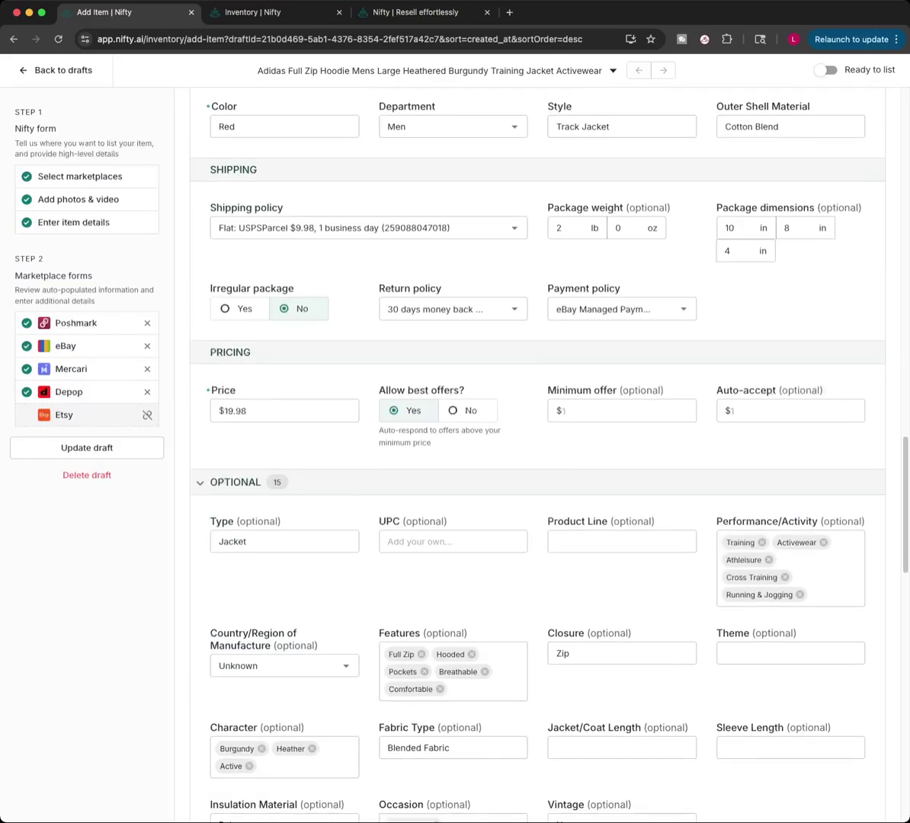
{"action": "scroll", "coordinate": [534, 458], "scroll_direction": "up", "scroll_amount": 15}
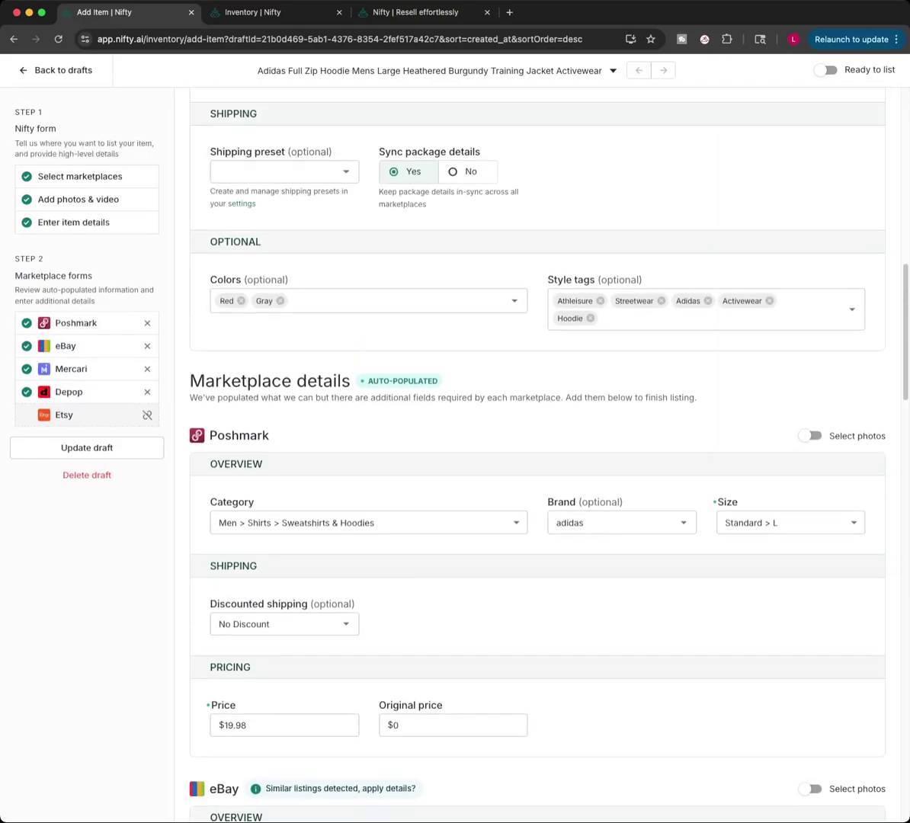
{"action": "left_click", "coordinate": [275, 172]}
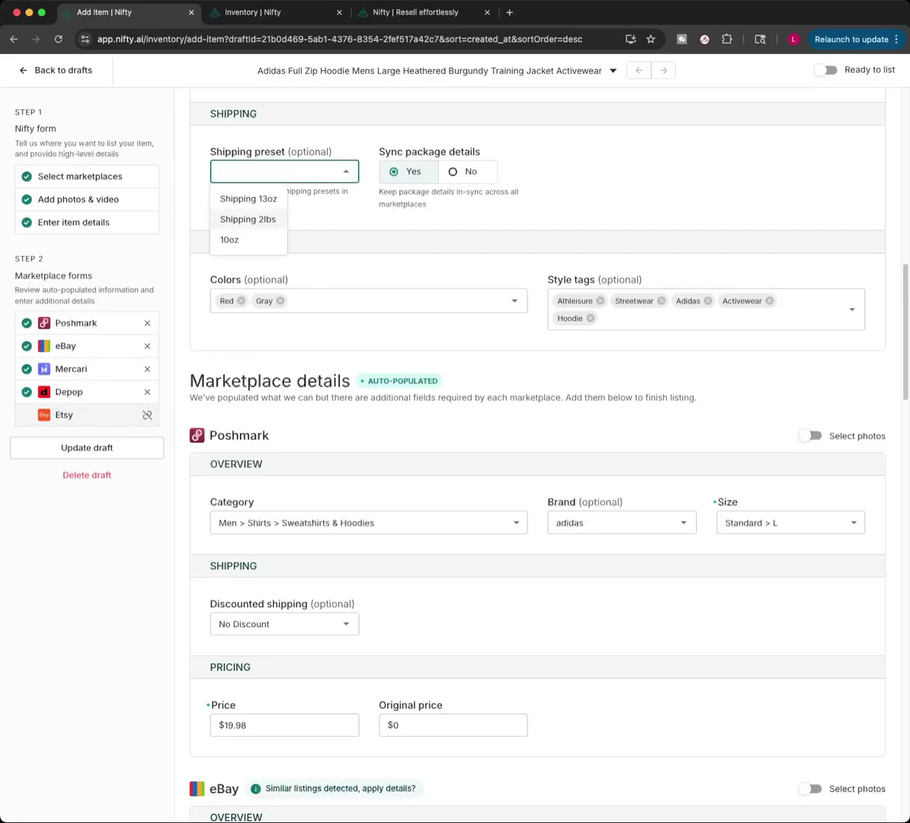
{"action": "left_click", "coordinate": [248, 218]}
After checking the marketplace forms, list the hoodie on Poshmark, eBay, Mercari and Depop and return to the inventory
{"action": "scroll", "coordinate": [366, 523], "scroll_direction": "down", "scroll_amount": 8}
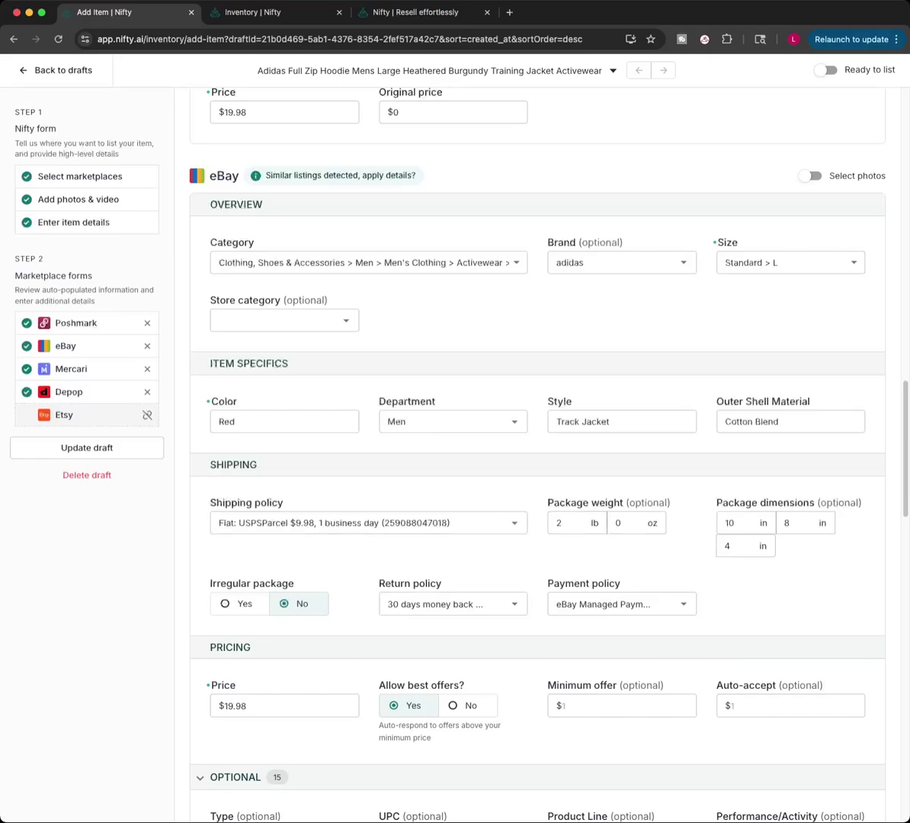
{"action": "scroll", "coordinate": [458, 495], "scroll_direction": "down", "scroll_amount": 3}
{"action": "scroll", "coordinate": [533, 457], "scroll_direction": "down", "scroll_amount": 4}
{"action": "scroll", "coordinate": [534, 457], "scroll_direction": "down", "scroll_amount": 10}
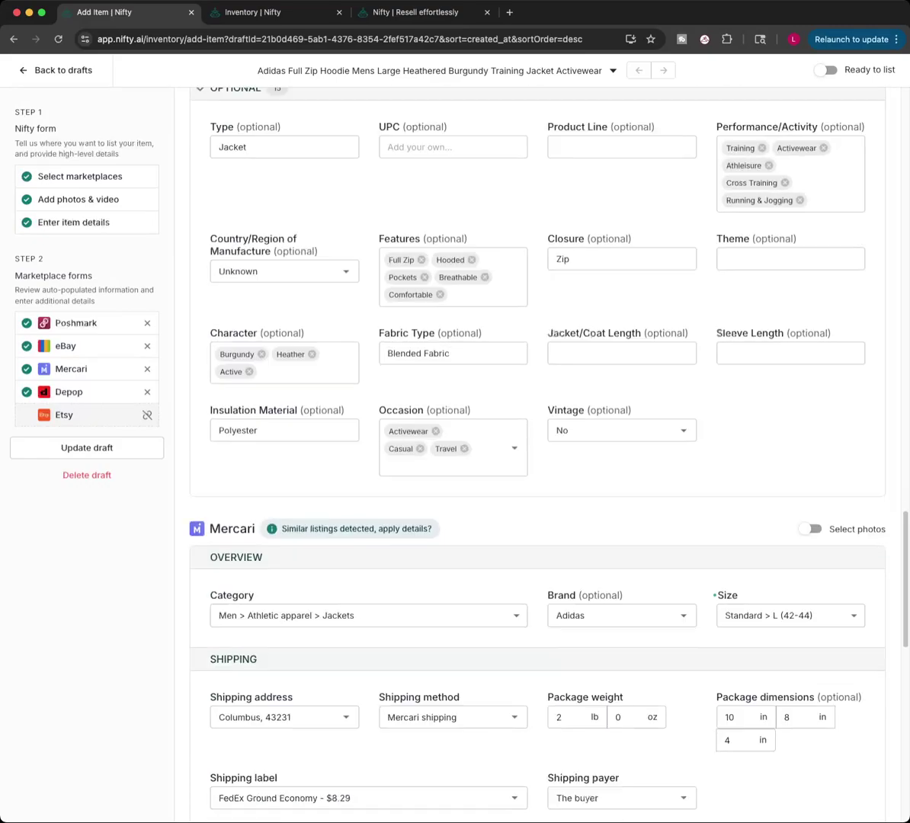
{"action": "scroll", "coordinate": [534, 457], "scroll_direction": "down", "scroll_amount": 1}
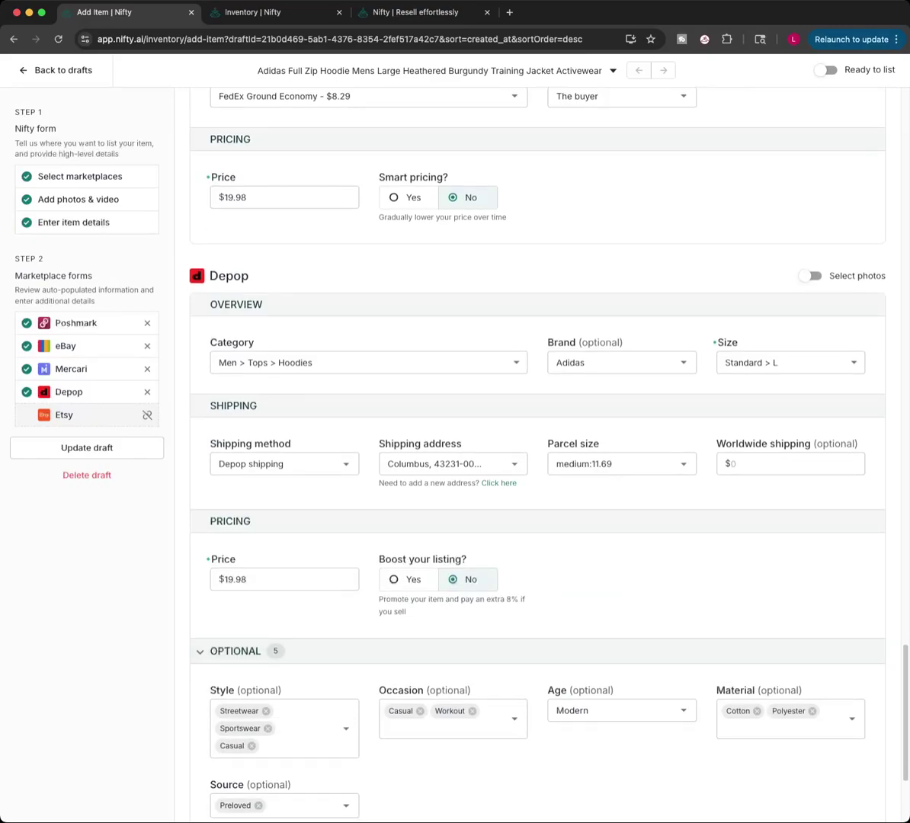
{"action": "scroll", "coordinate": [533, 458], "scroll_direction": "down", "scroll_amount": 3}
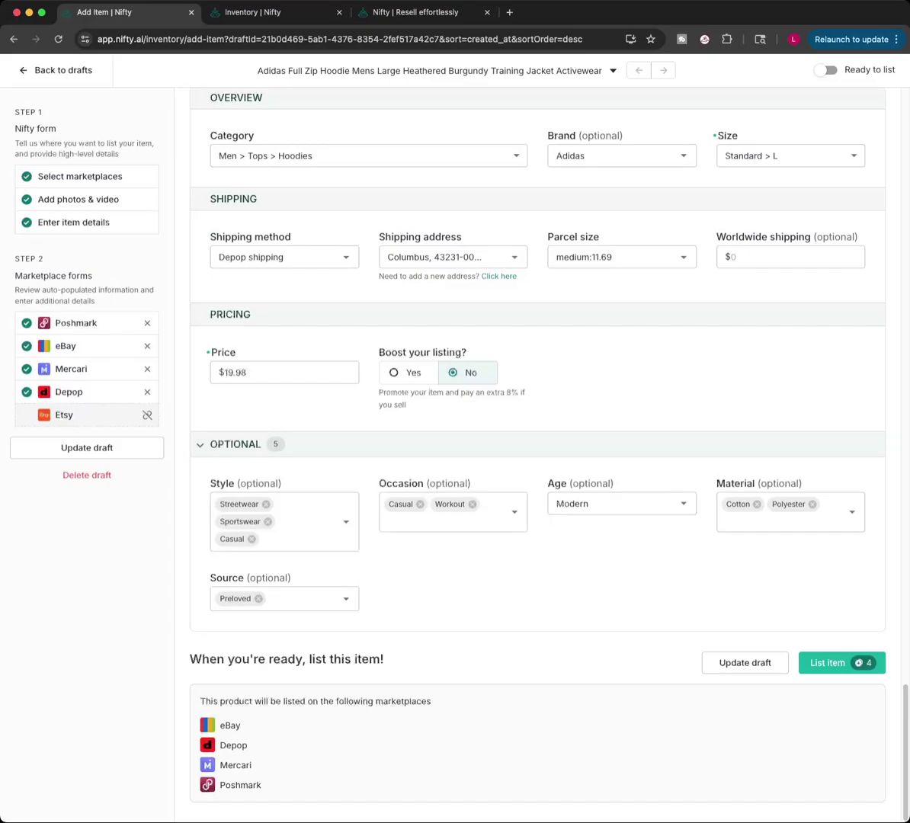
{"action": "left_click", "coordinate": [828, 663]}
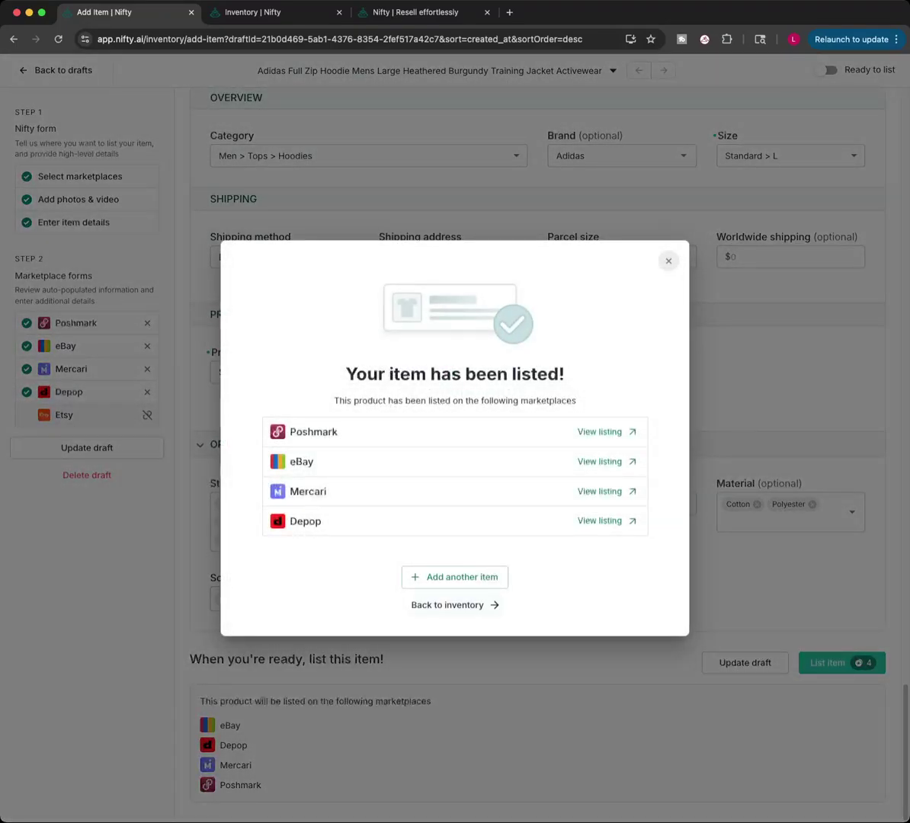
{"action": "left_click", "coordinate": [454, 605]}
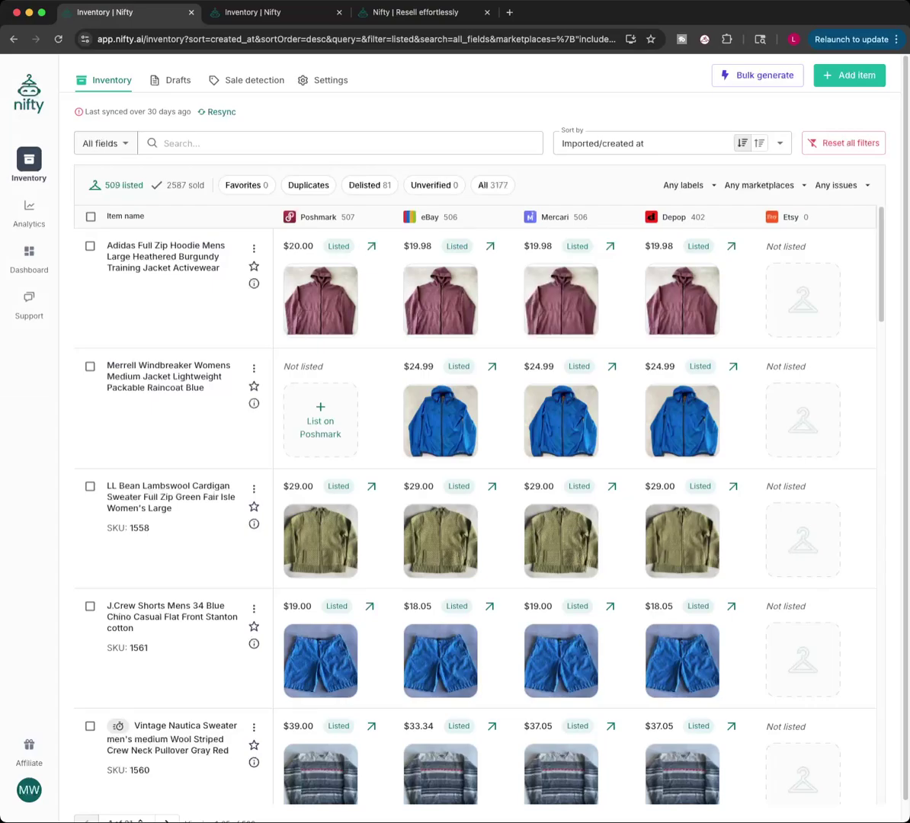